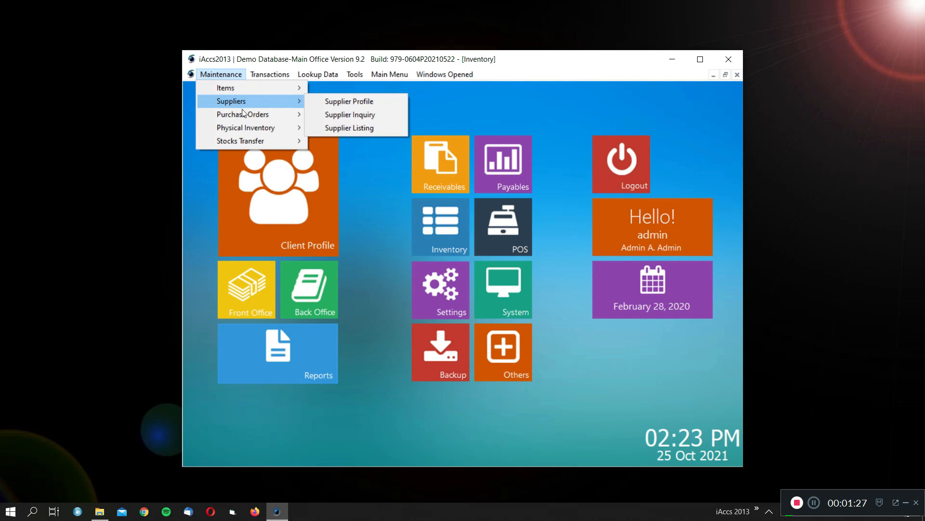
mouse_move(265, 131)
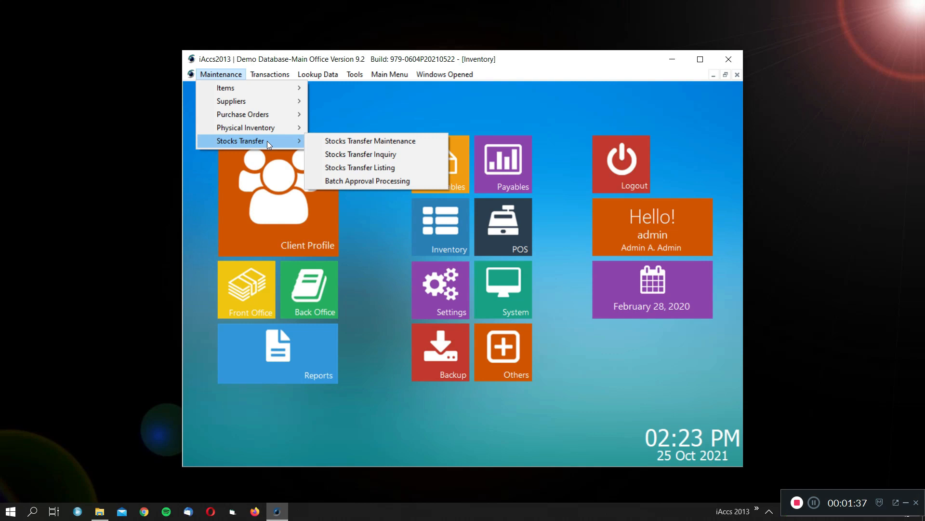
mouse_move(292, 77)
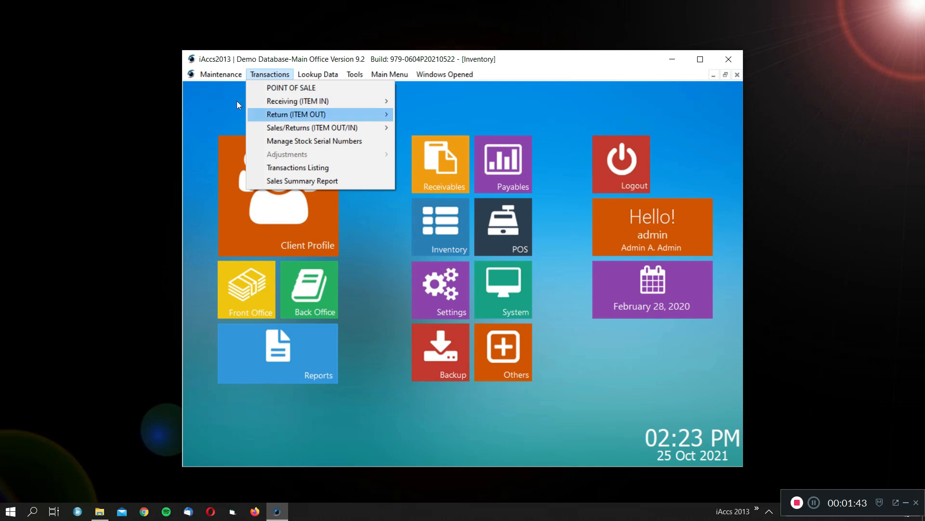
mouse_move(299, 104)
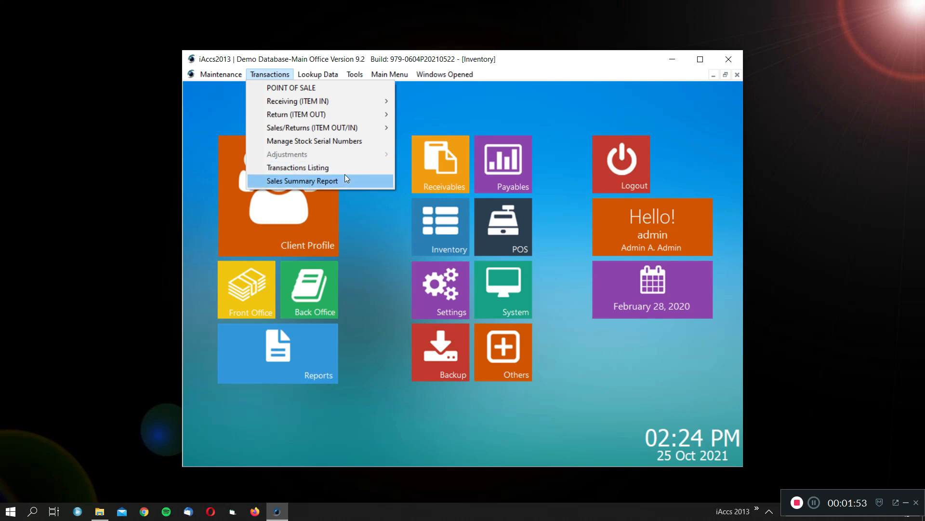
mouse_move(322, 76)
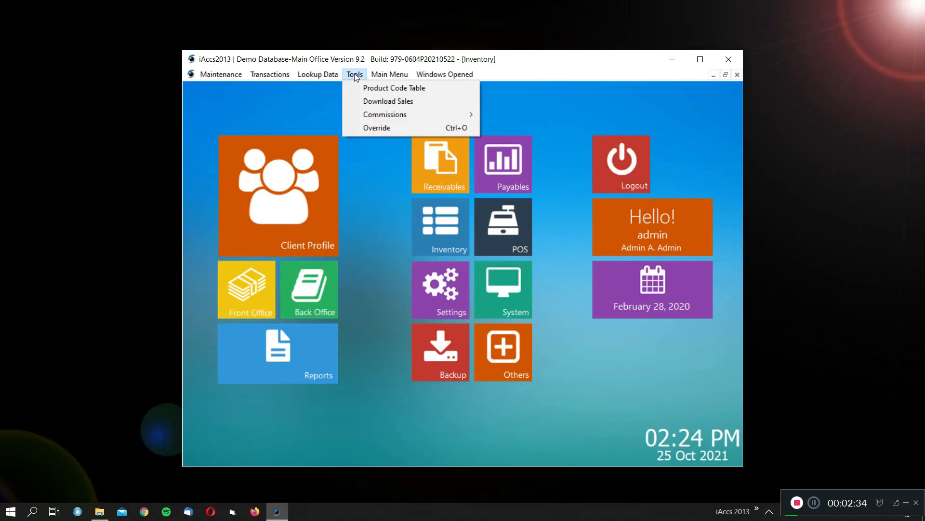
mouse_move(391, 80)
mouse_move(354, 77)
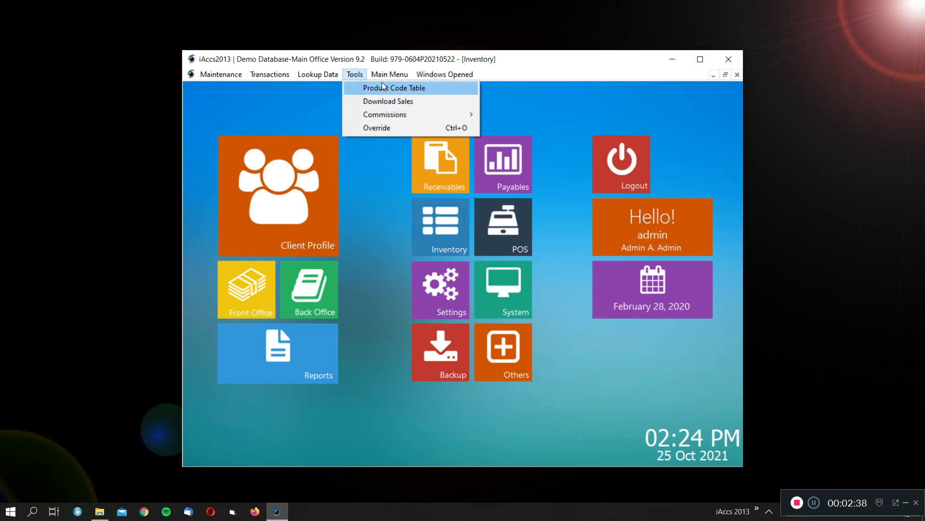
mouse_move(420, 77)
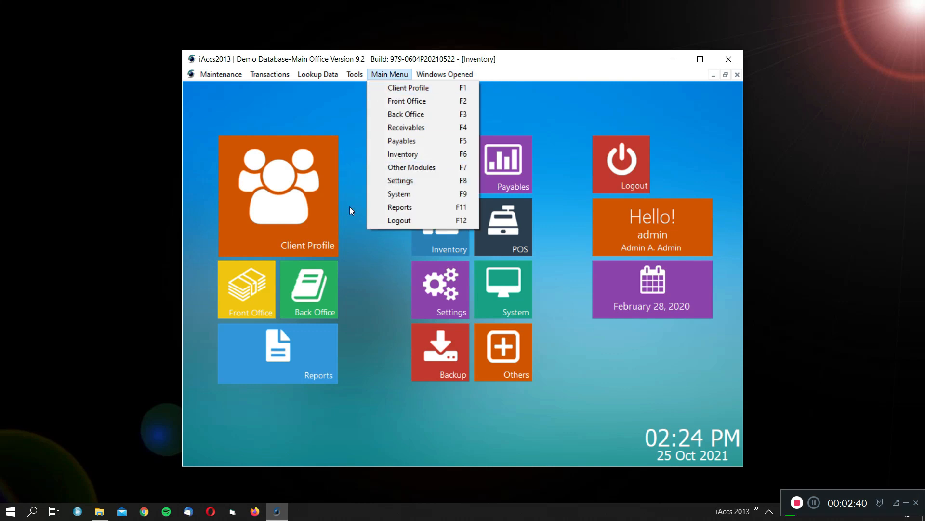
- Open the Item Profile form from the inventory item maintenance functions
mouse_move(219, 77)
click(244, 89)
click(223, 74)
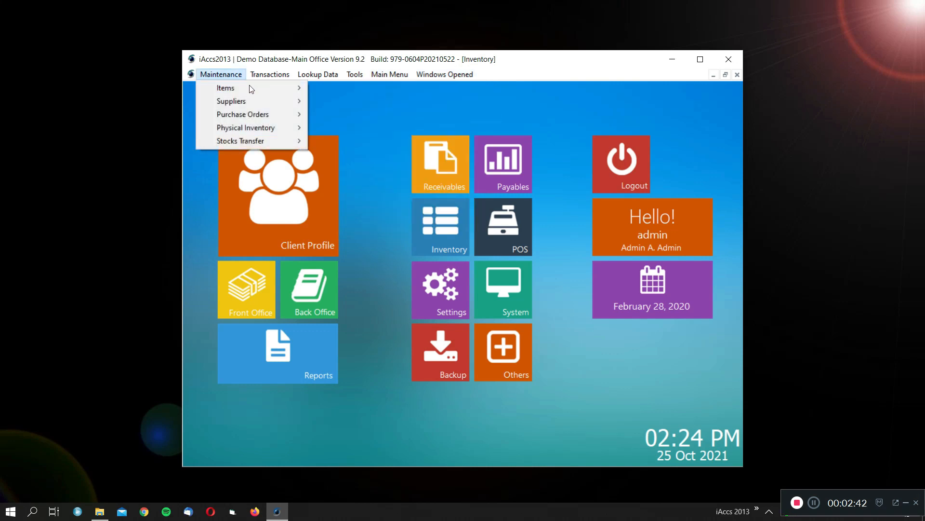
mouse_move(250, 88)
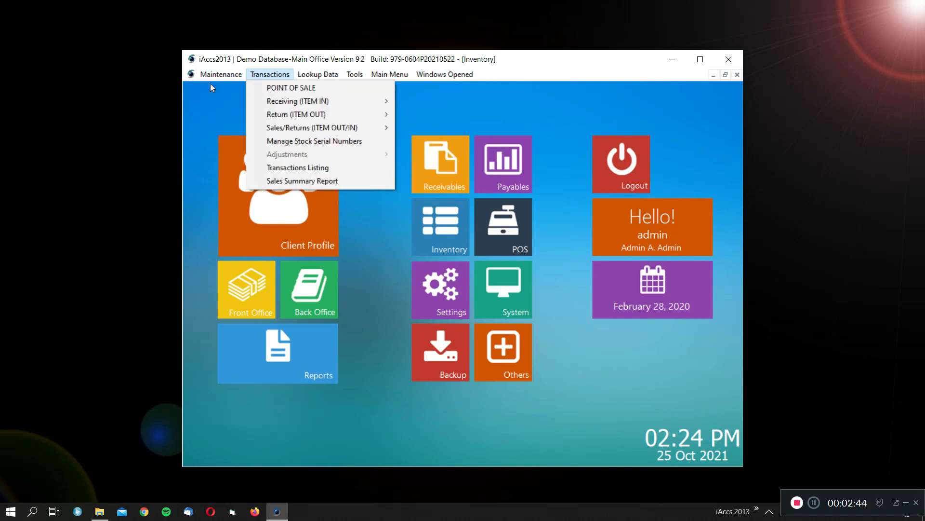
click(226, 76)
click(226, 74)
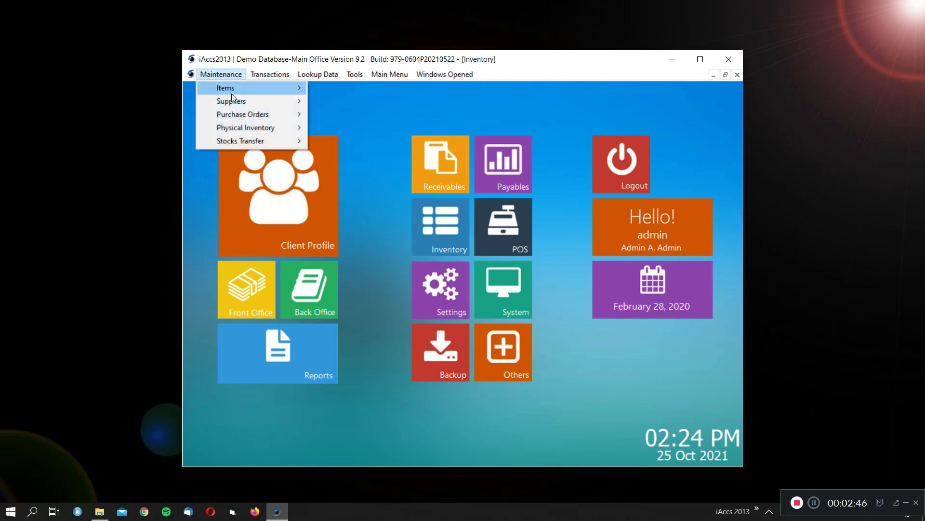
mouse_move(241, 89)
click(319, 91)
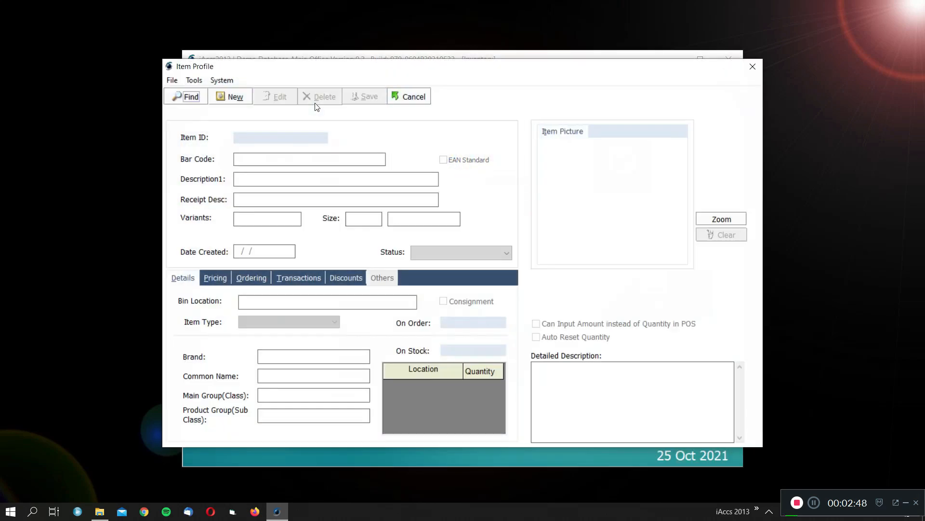
- Find items using the description filter 555 and load the 555 SARDINES record into the item profile
text(a)
key(BackSpace)
key(BackSpace)
text(5555)
key(BackSpace)
key(BackSpace)
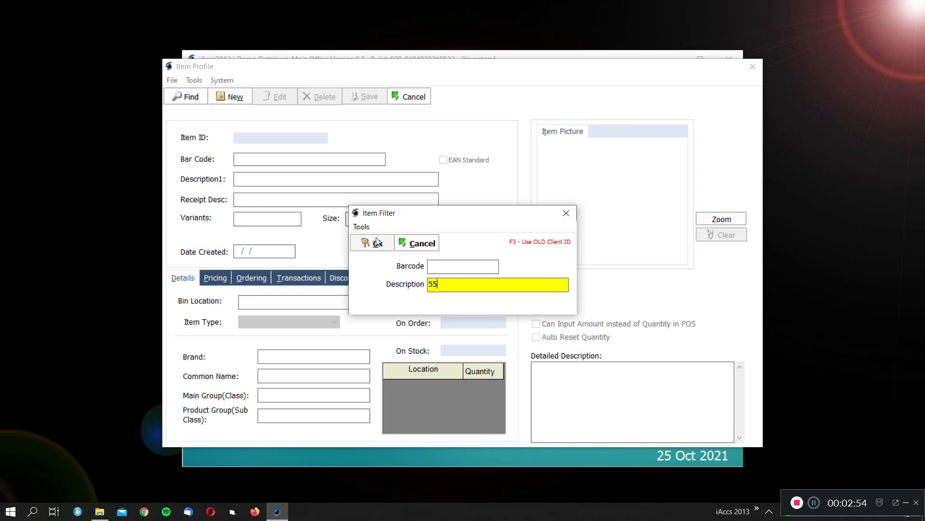
text(5)
click(378, 243)
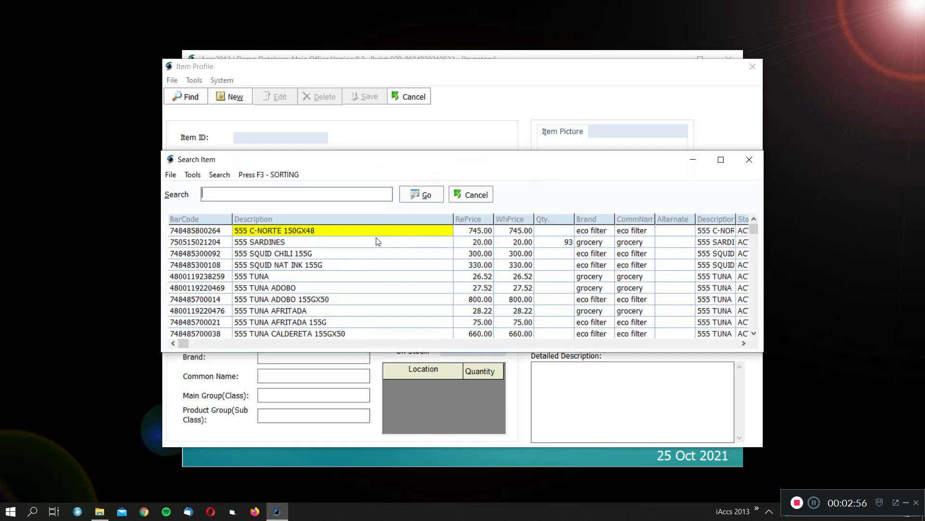
key(Right)
key(Down)
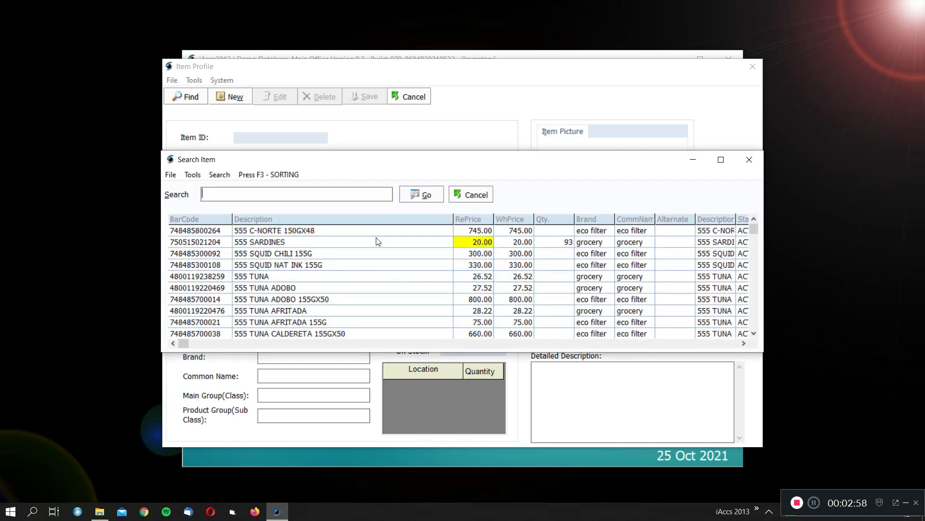
key(Return)
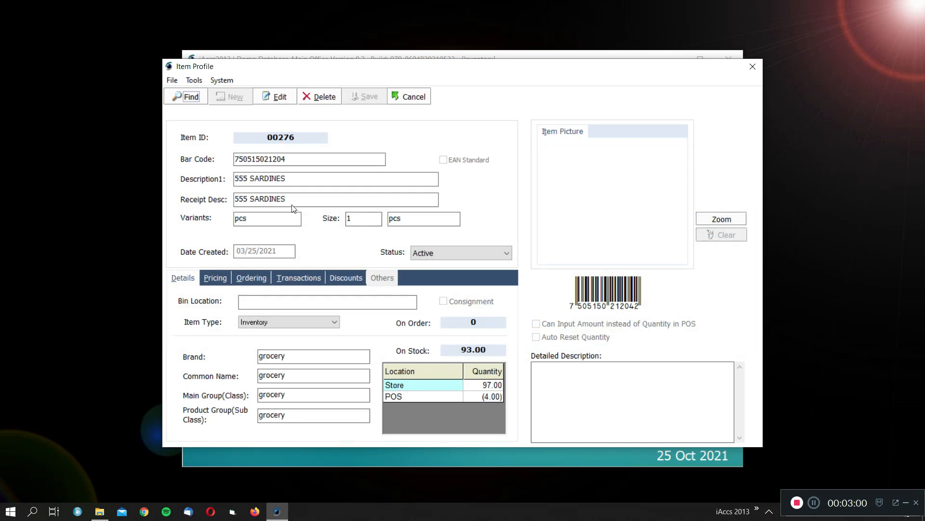
- Examine the item's bar code, descriptions, available status options, bin location and product group classification
click(291, 156)
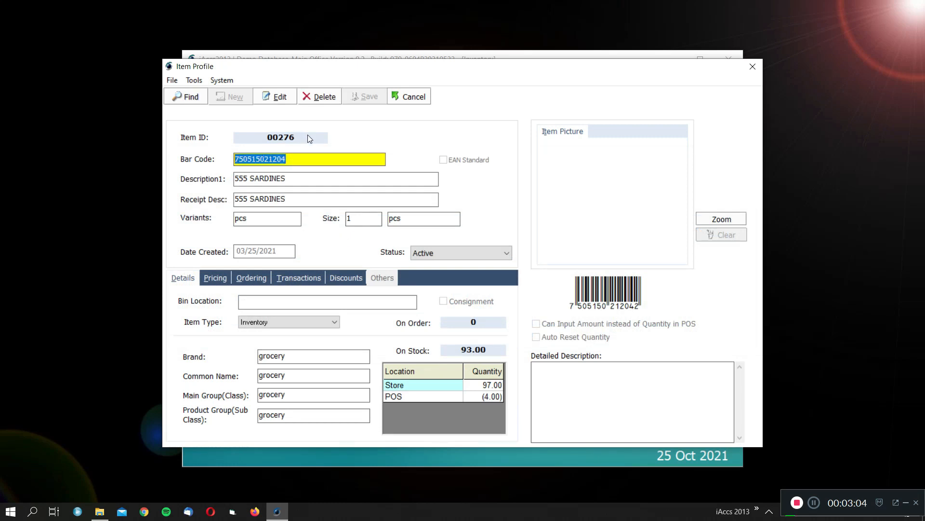
double_click(294, 175)
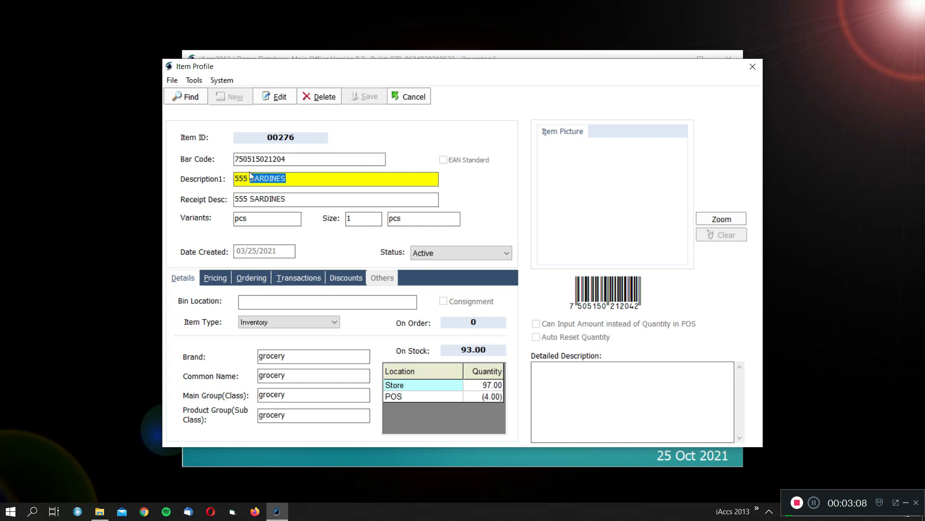
click(296, 194)
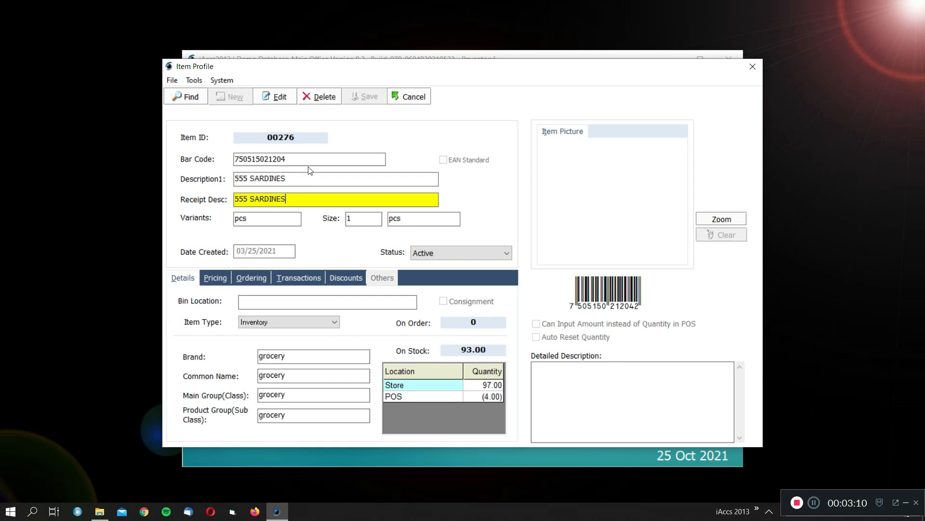
click(304, 174)
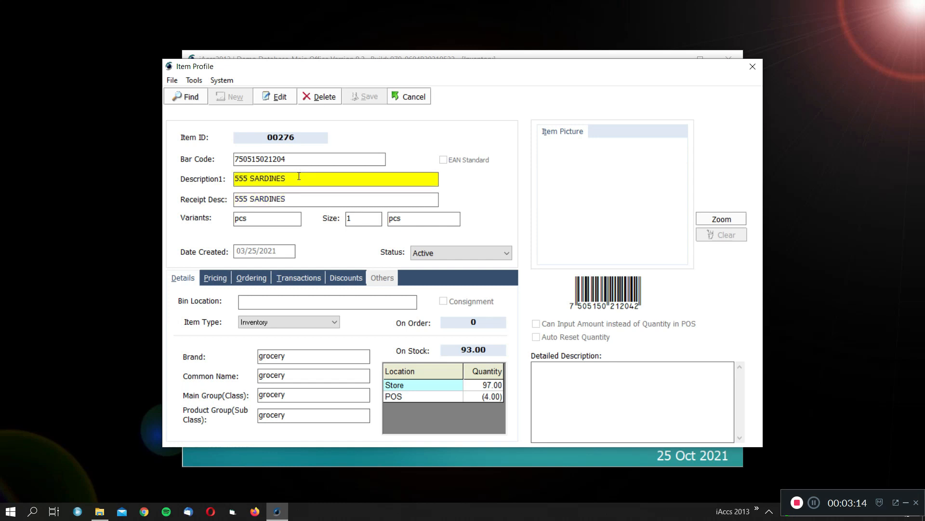
click(305, 198)
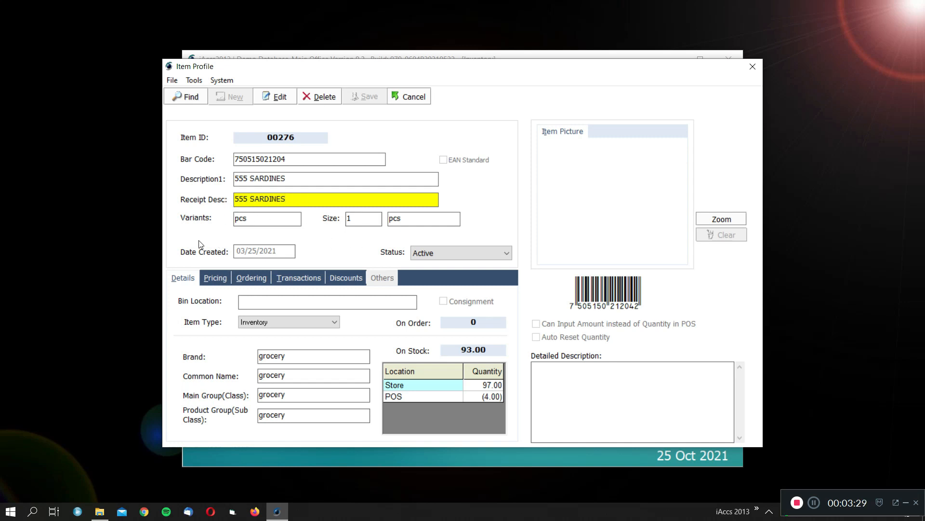
click(434, 254)
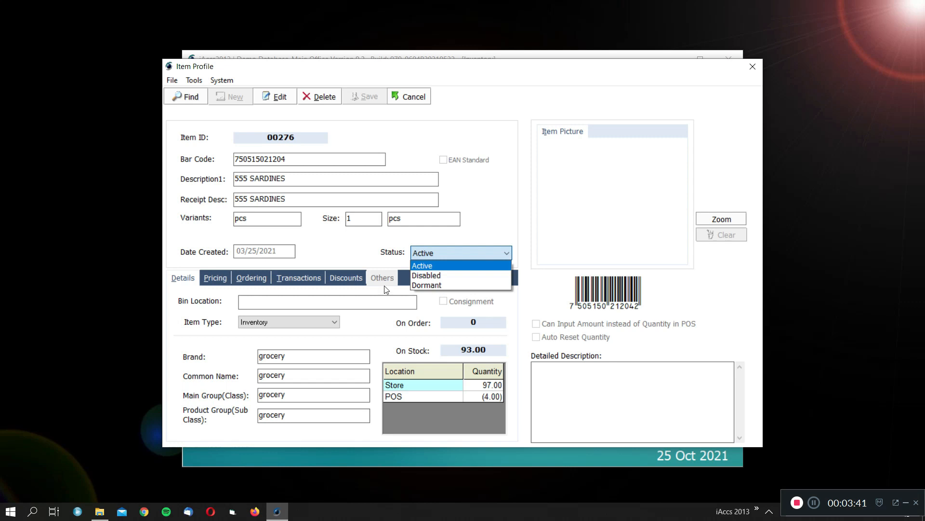
click(246, 301)
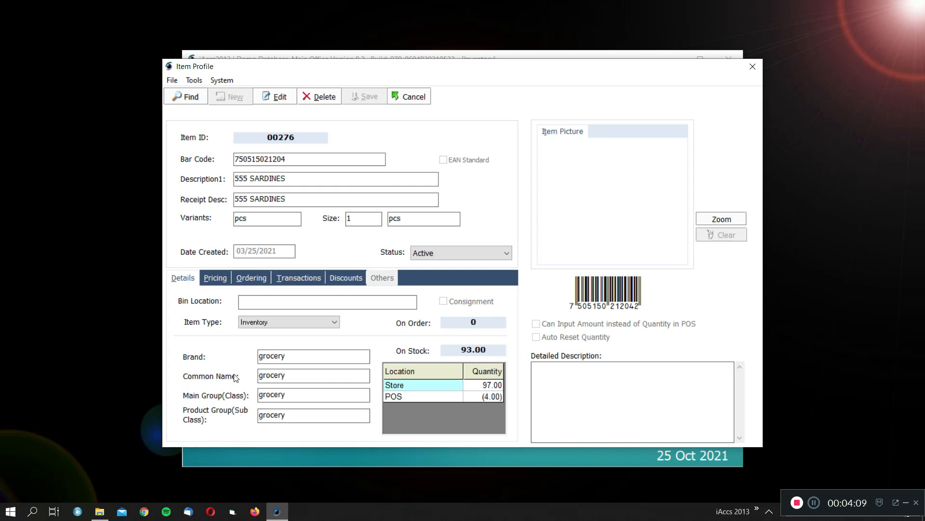
click(295, 415)
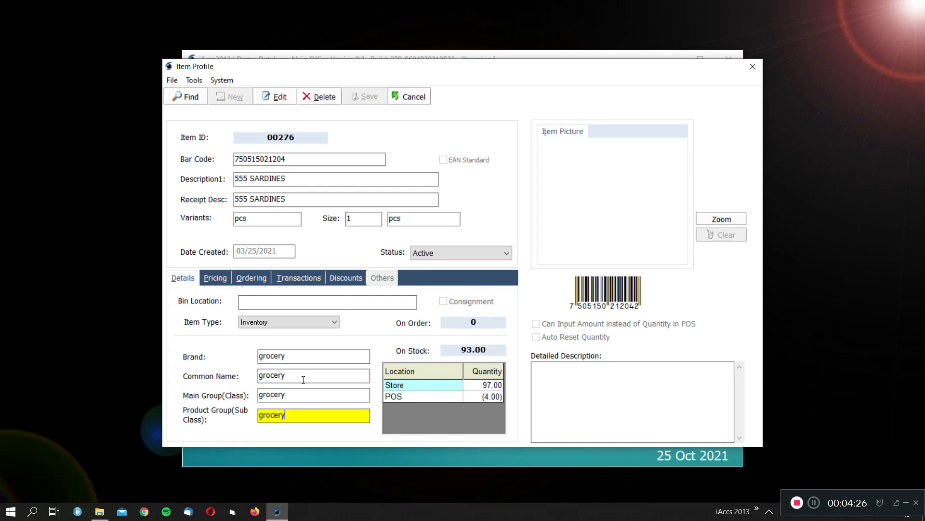
- Review the item's retail price, gross margin, wholesale price, minimum quantity trigger and tax code, plus its ordering details
click(220, 278)
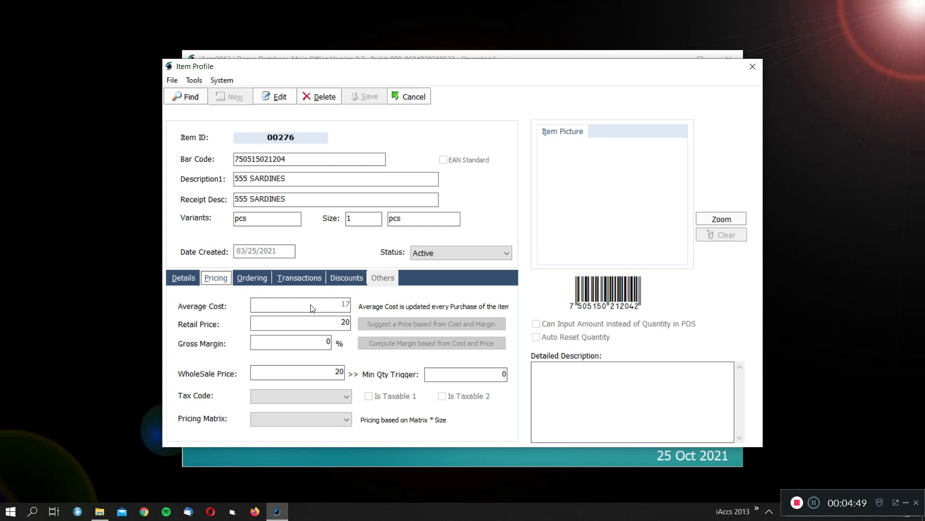
click(298, 328)
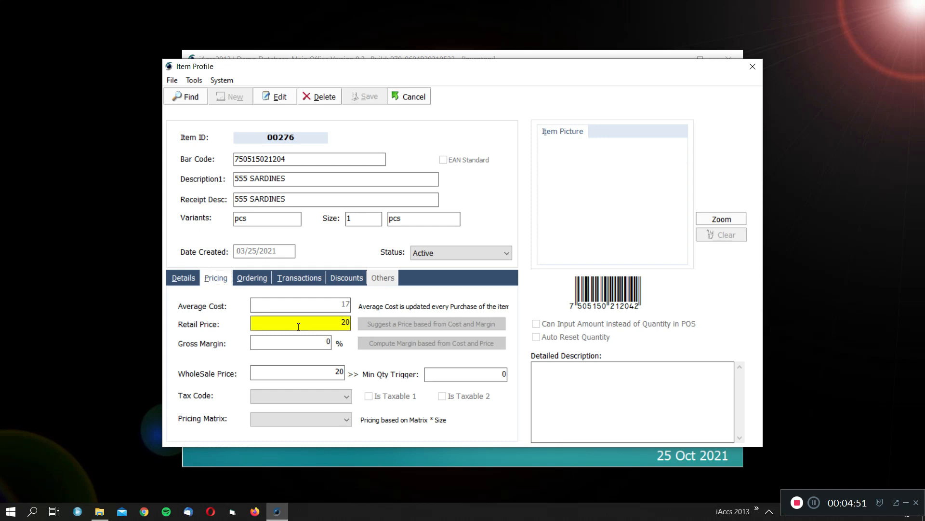
click(300, 341)
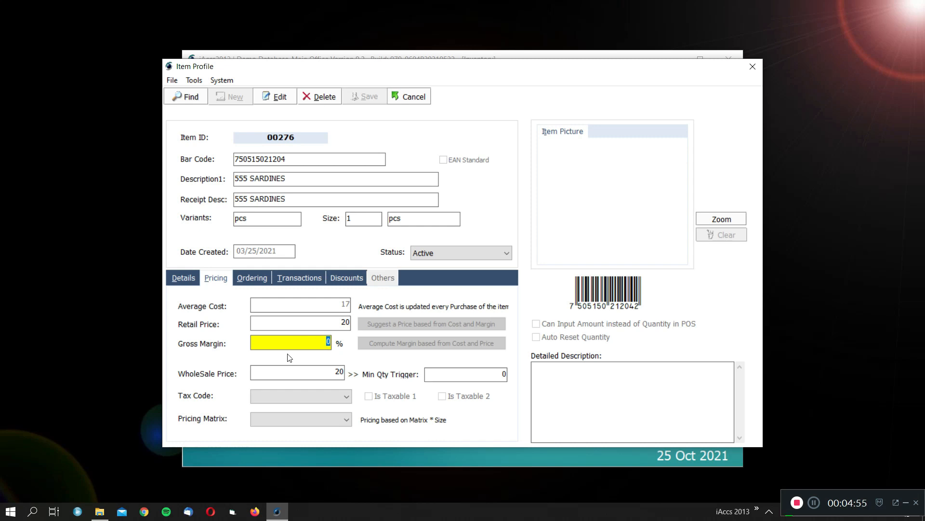
click(279, 380)
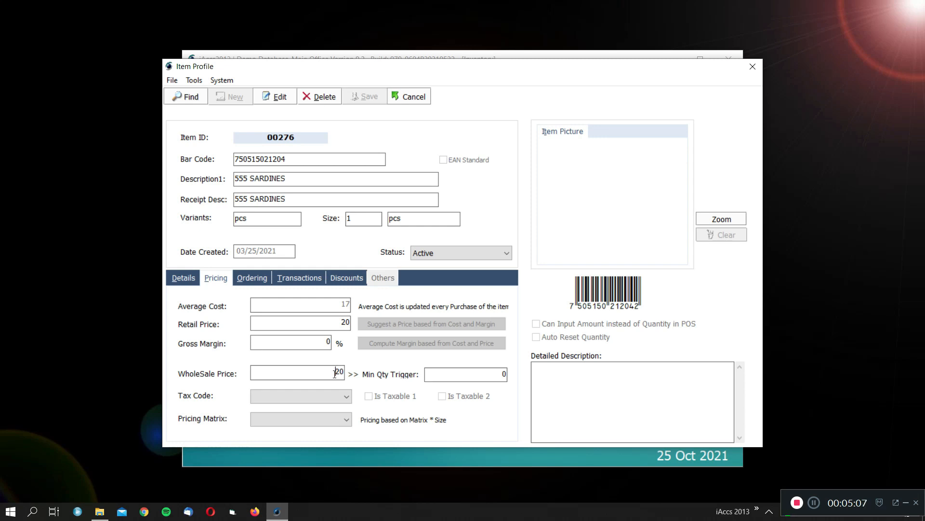
click(462, 381)
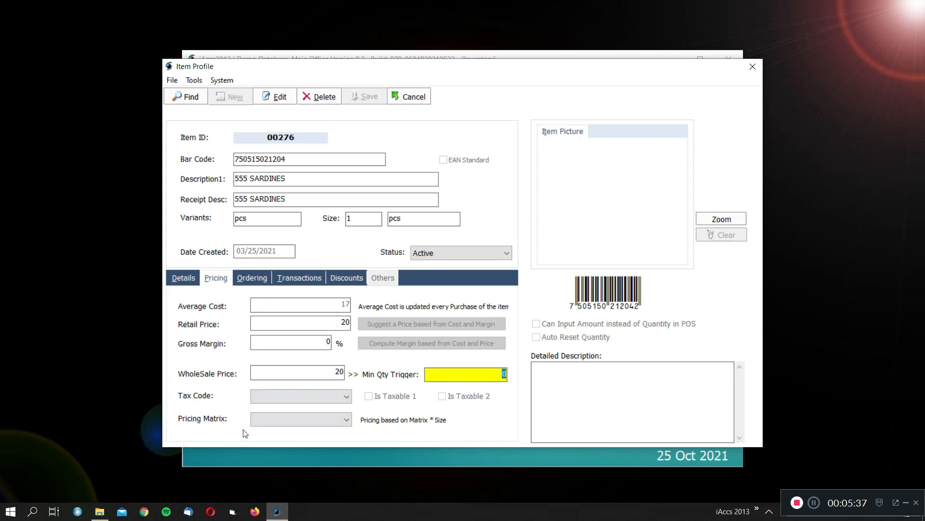
click(298, 392)
click(298, 392)
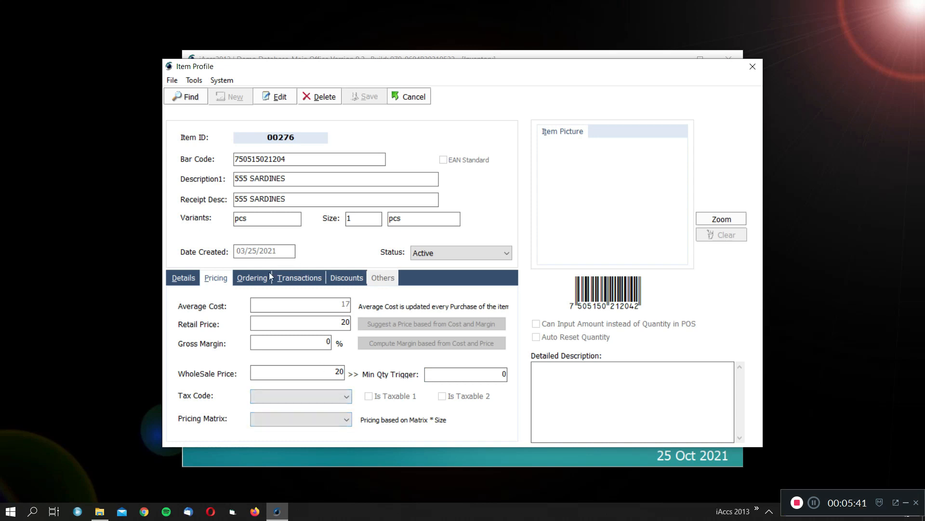
click(253, 279)
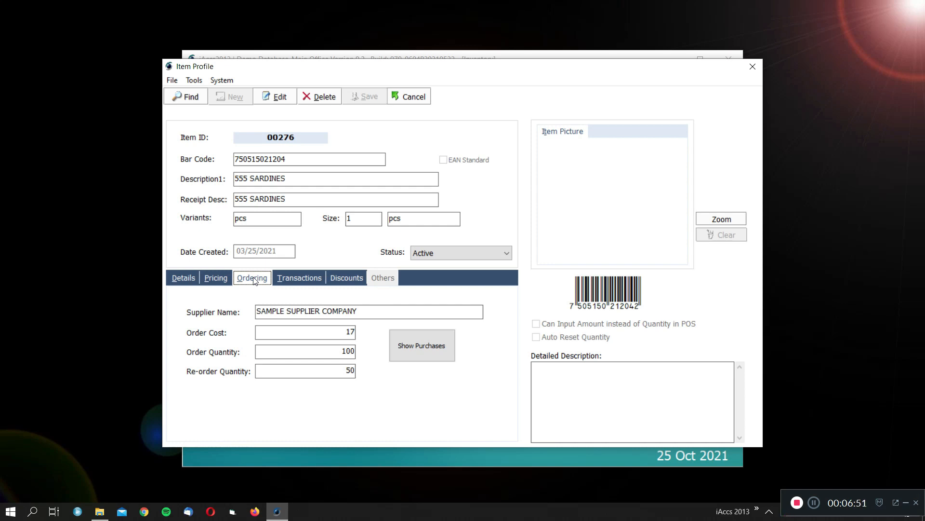
- Query the item's transactions with cut-off dates from 01/01/2020 to 02/28/2020
click(306, 279)
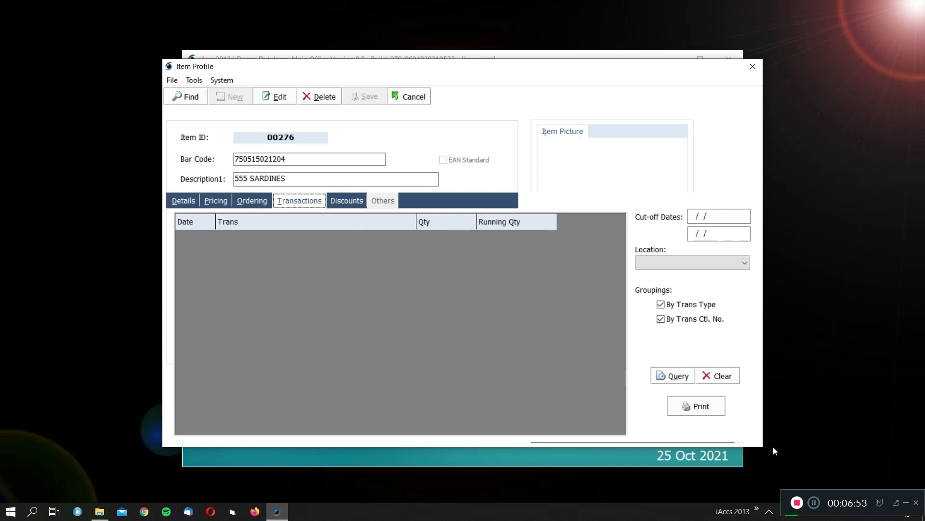
click(694, 265)
click(694, 263)
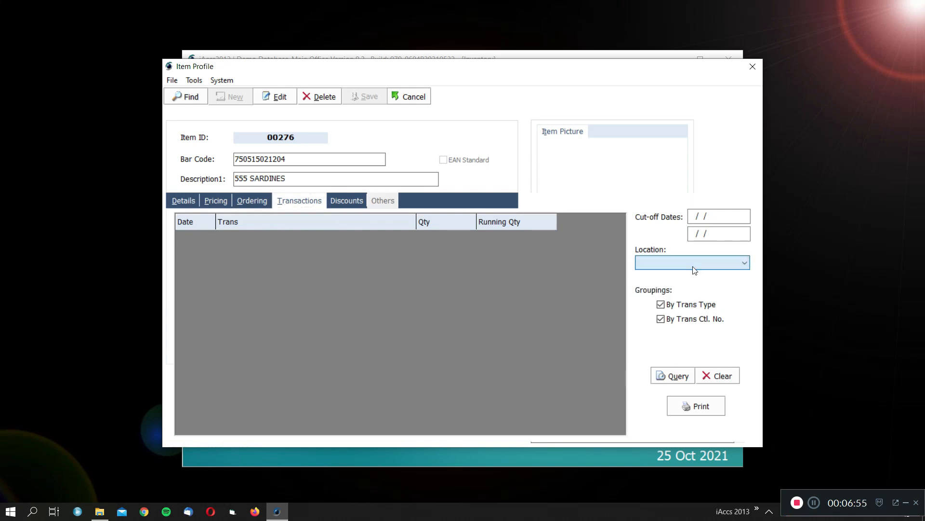
click(713, 215)
text(01/01/2020)
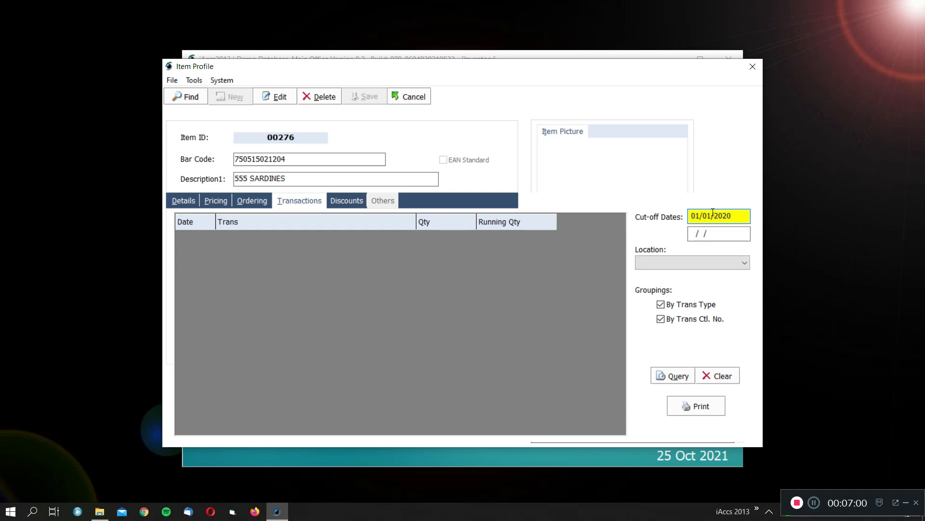
key(Tab)
text(0)
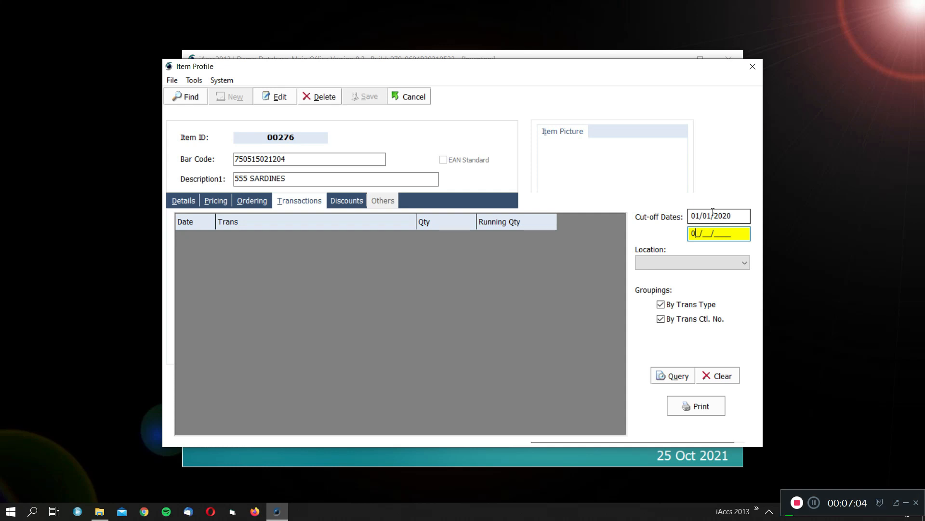
text(2/28/2020)
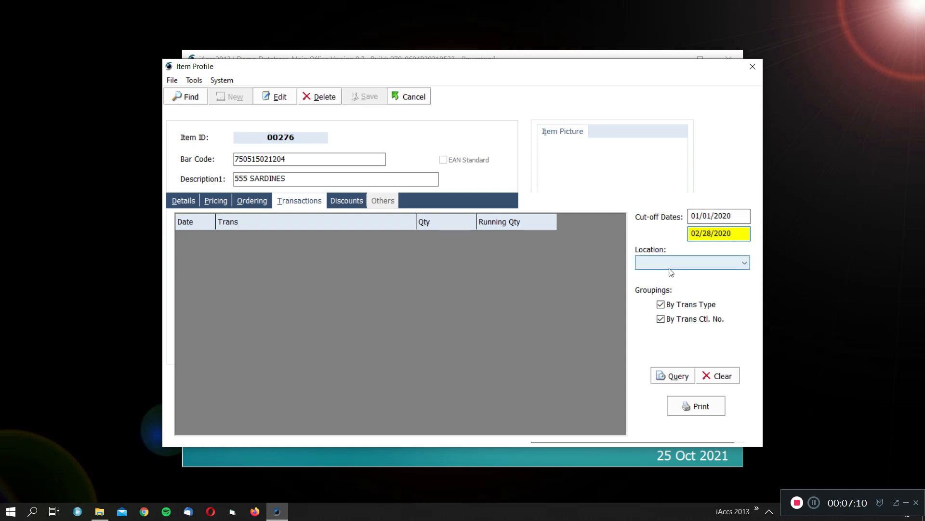
click(677, 377)
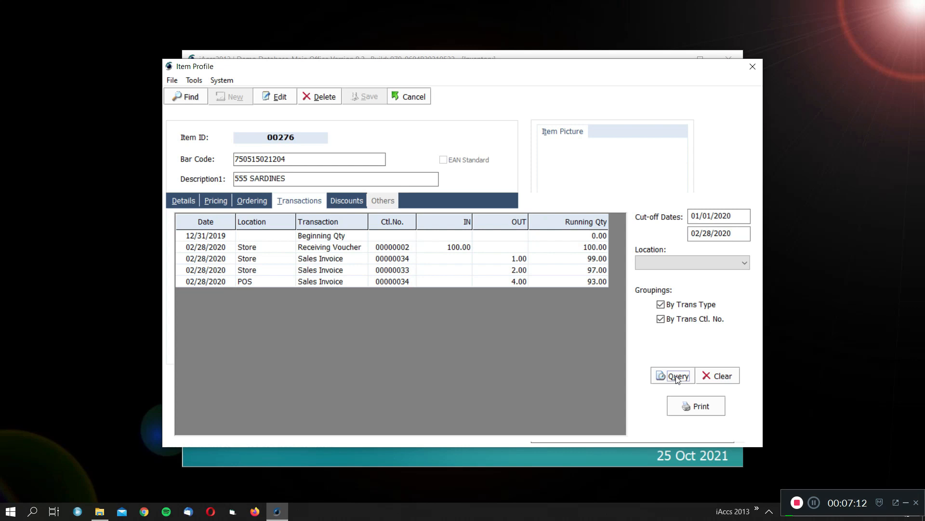
- Examine the queried transactions: the beginning quantity, the Receiving Voucher's incoming quantity and the Sales Invoices' outgoing quantities
click(331, 235)
drag(322, 247, 462, 248)
click(460, 248)
drag(514, 260, 512, 283)
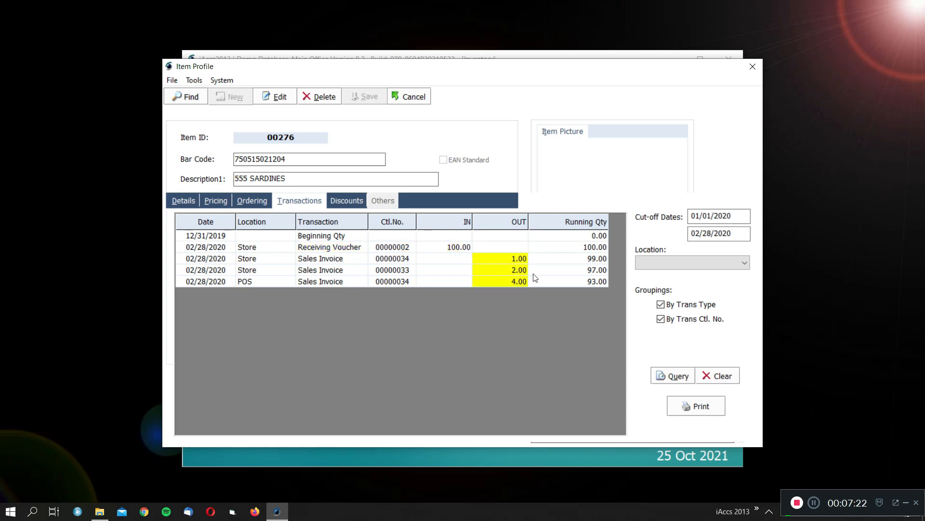
- Preview the printable Item Transaction Ledger with a blank sub-title, and close the report
click(680, 400)
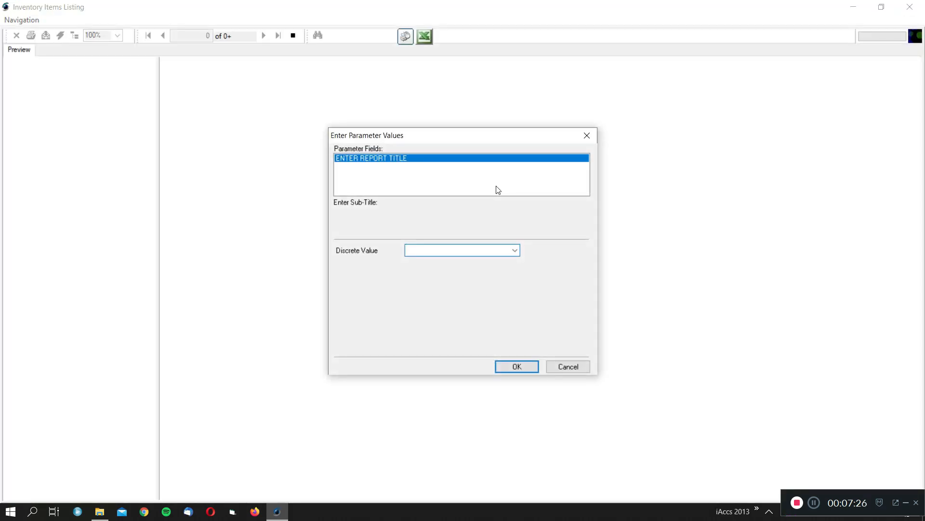
key(Return)
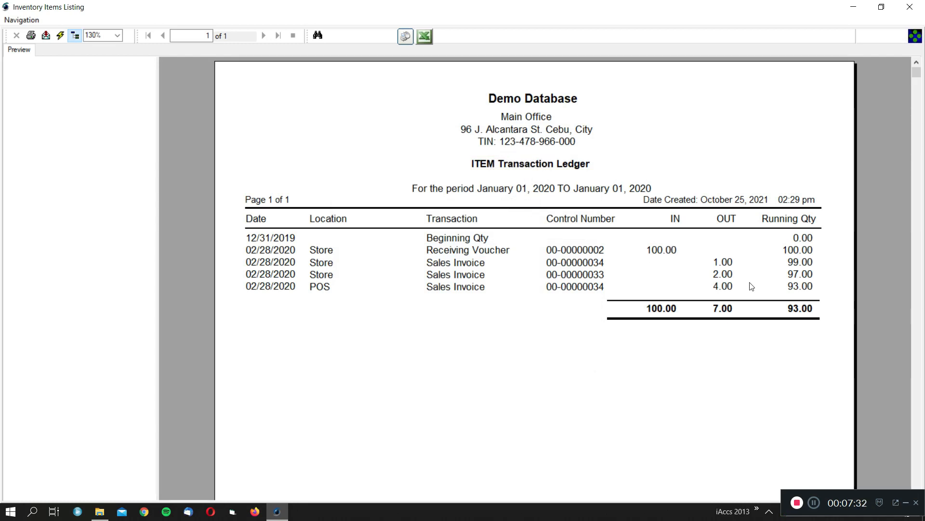
click(909, 7)
- Review the item's discount settings, including the available Senior Citizen and PWD discount types, without choosing any
click(344, 204)
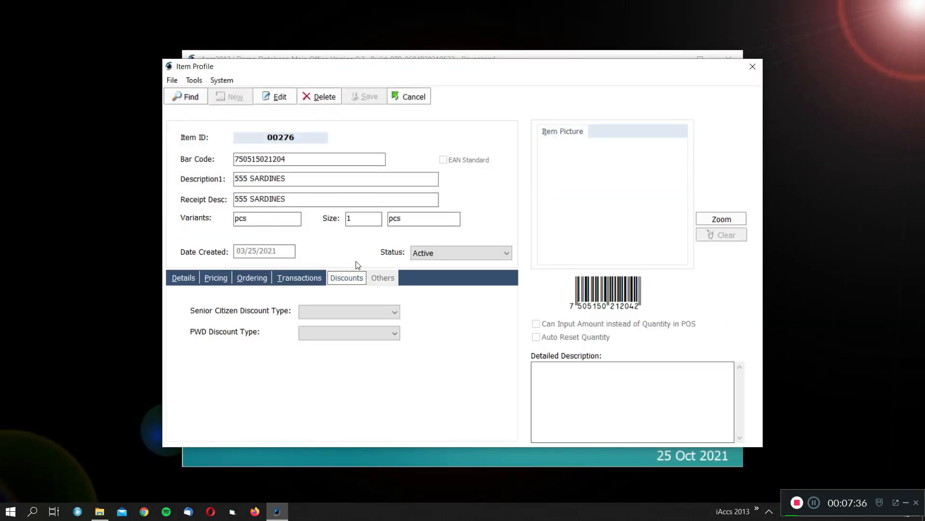
click(355, 314)
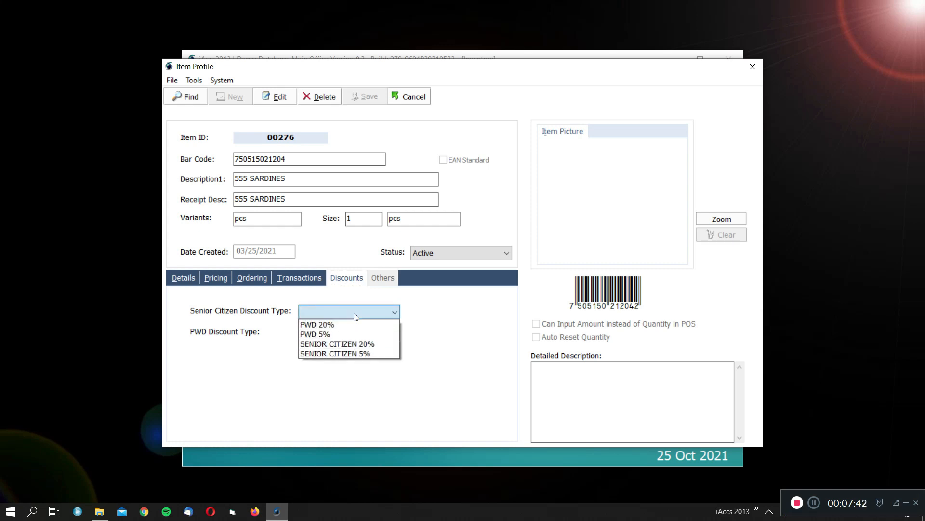
click(356, 317)
click(362, 331)
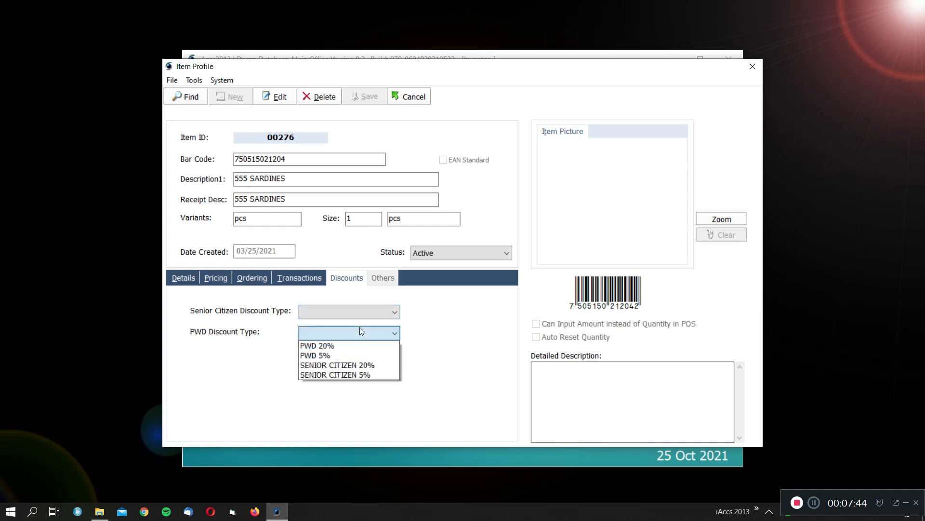
click(443, 336)
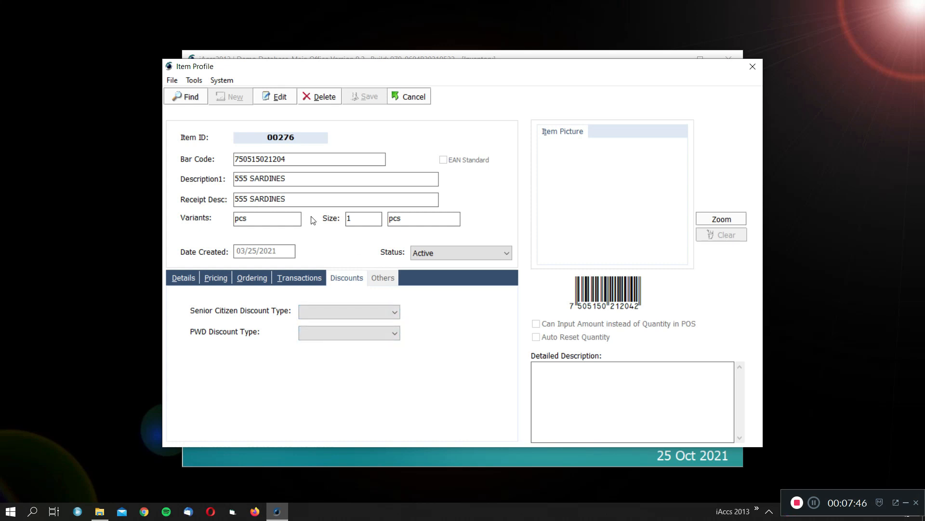
- Dismiss the item search and leave the item profile, cancelling the current work
click(178, 98)
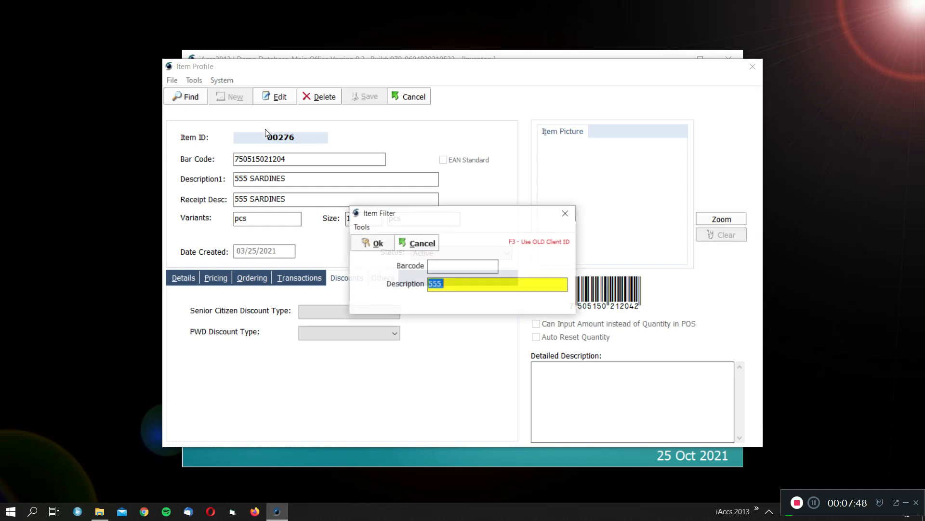
click(565, 214)
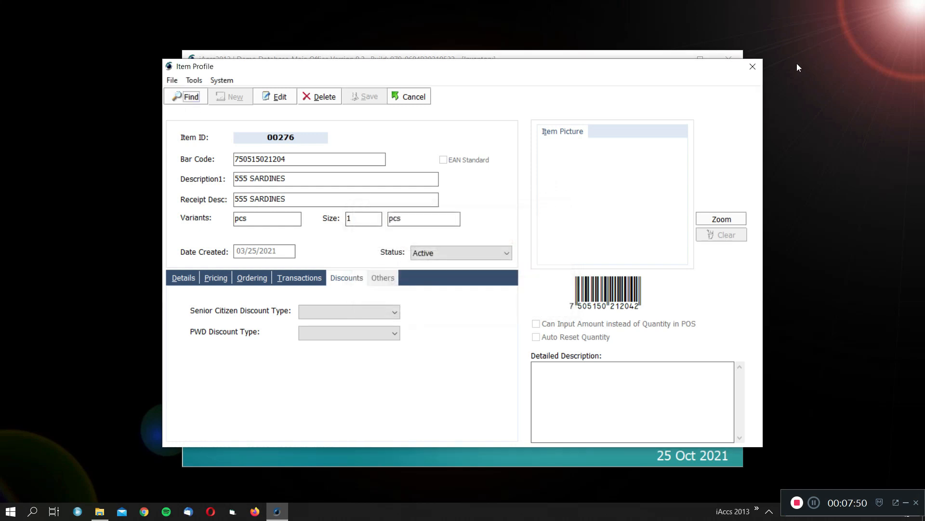
click(409, 96)
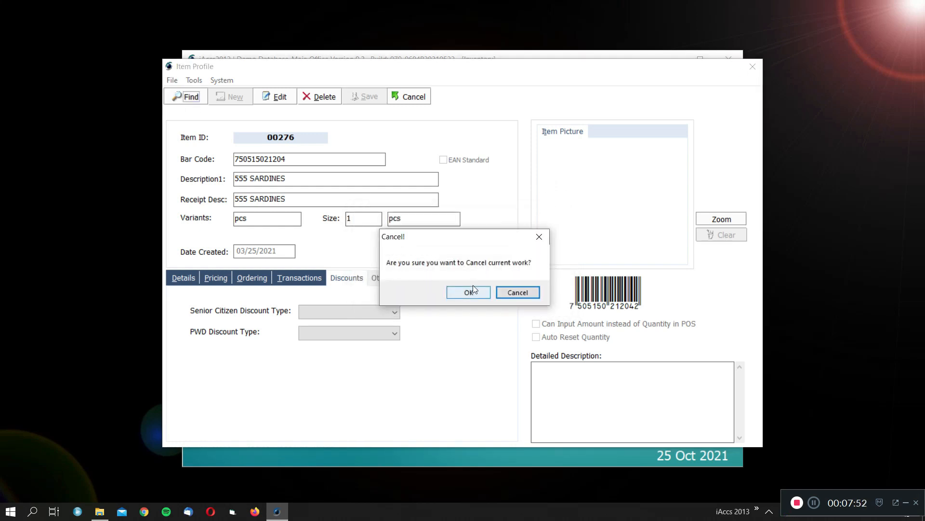
click(470, 291)
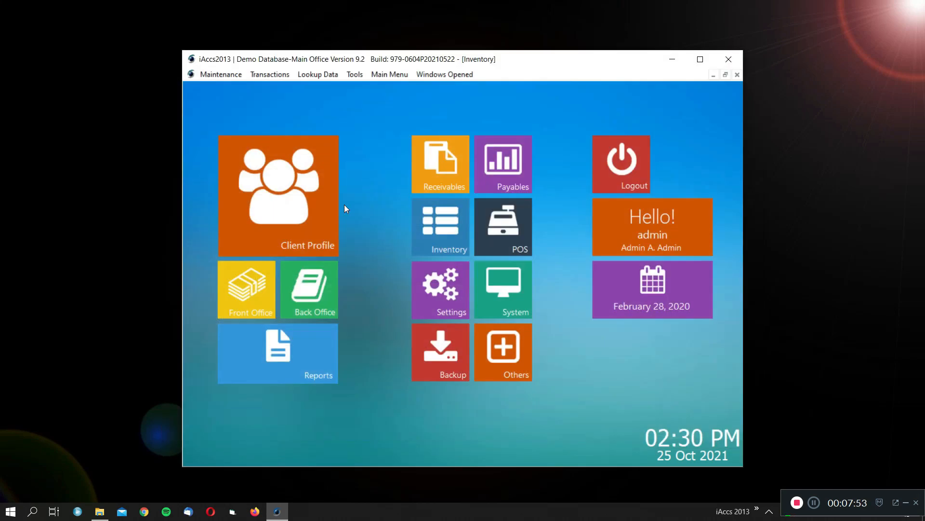
- Open Purchase Orders Maintenance from the inventory module and start a new purchase order
click(224, 76)
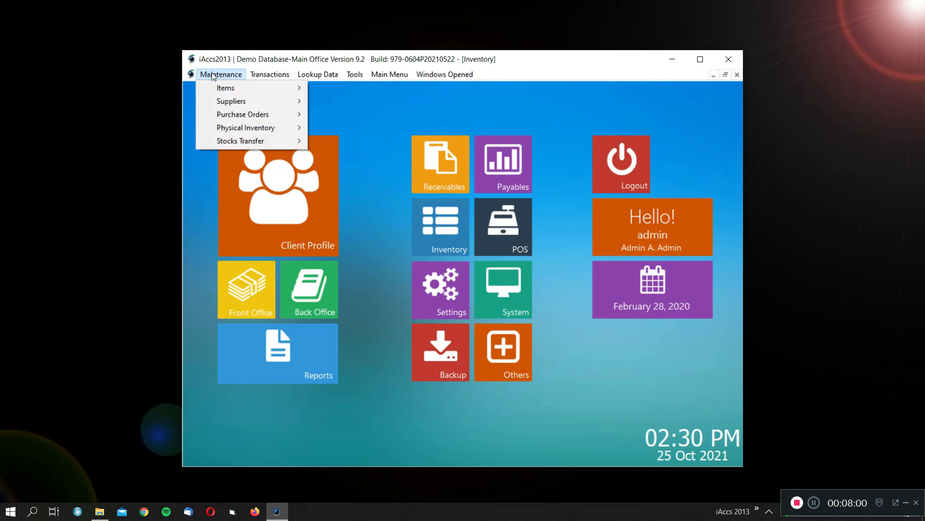
mouse_move(239, 102)
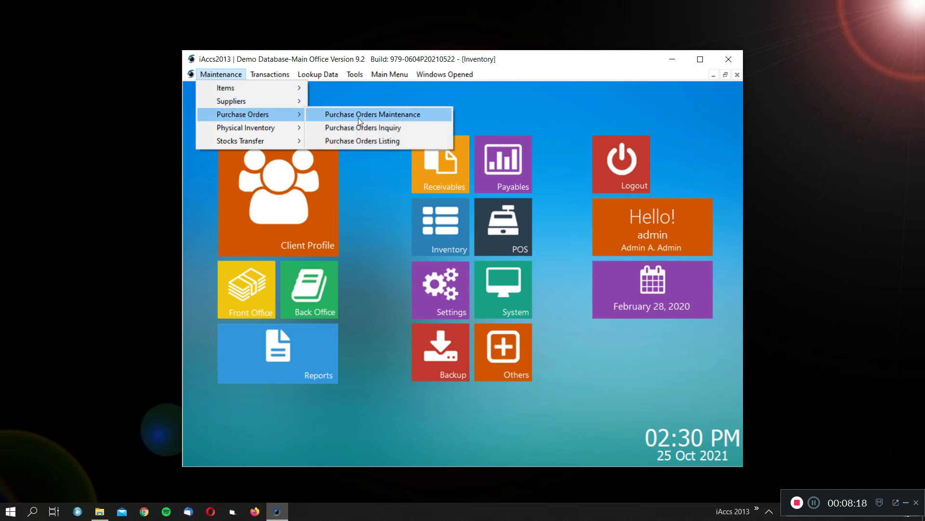
click(344, 111)
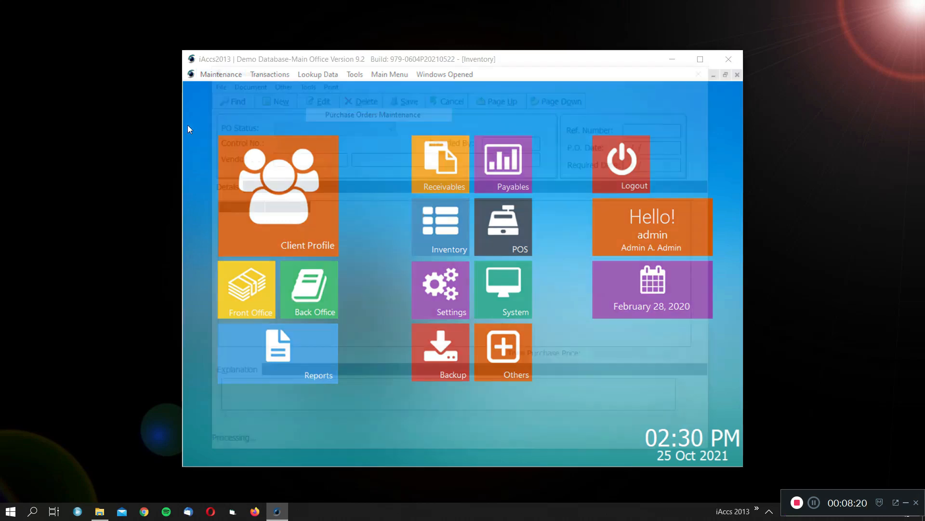
click(277, 103)
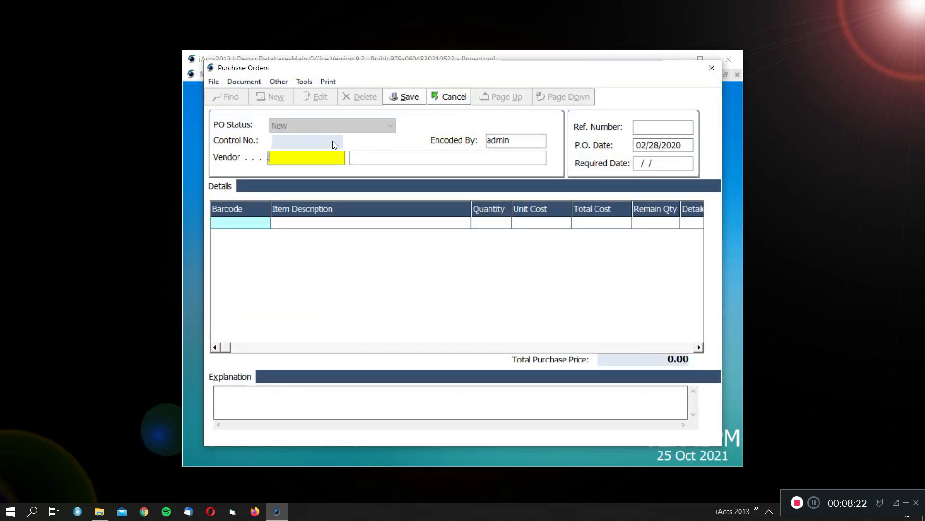
- Choose SAMPLE SUPPLIER COMPANY as the purchase order's vendor and load the items associated with this supplier
key(Return)
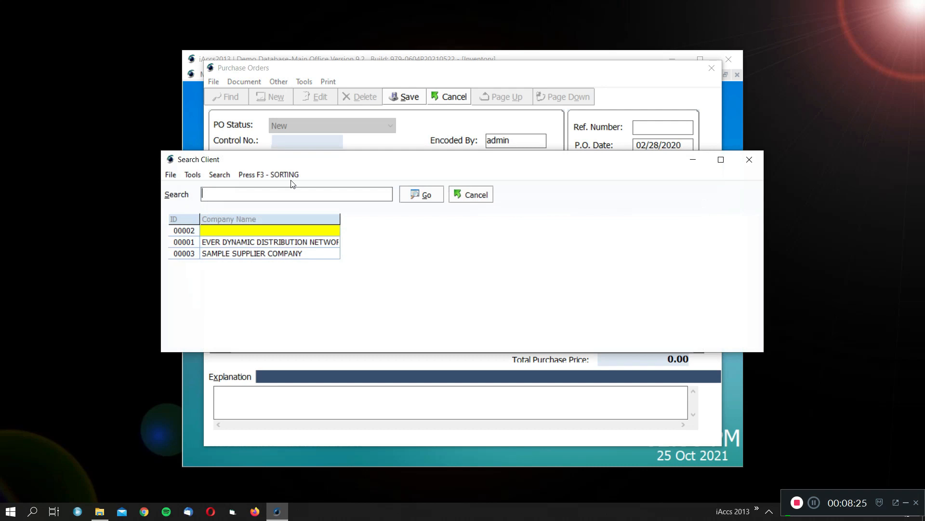
click(249, 254)
double_click(250, 254)
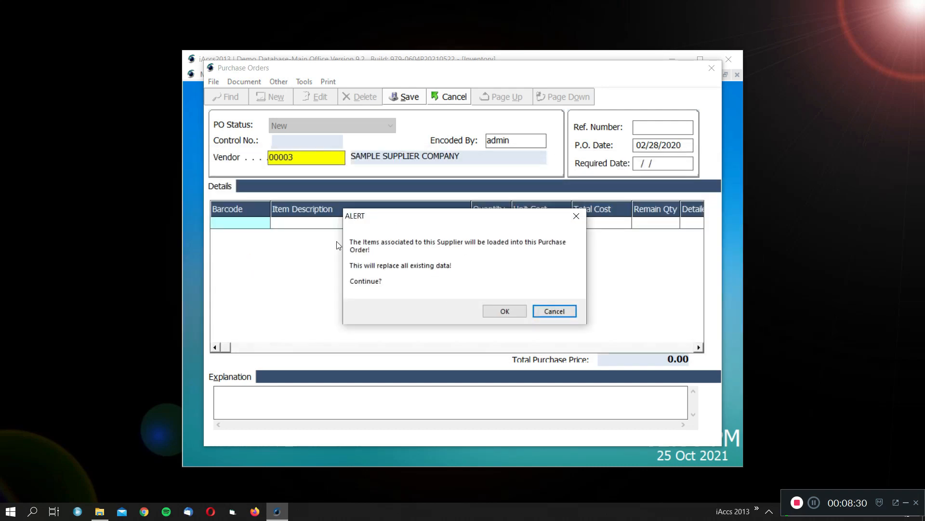
click(504, 312)
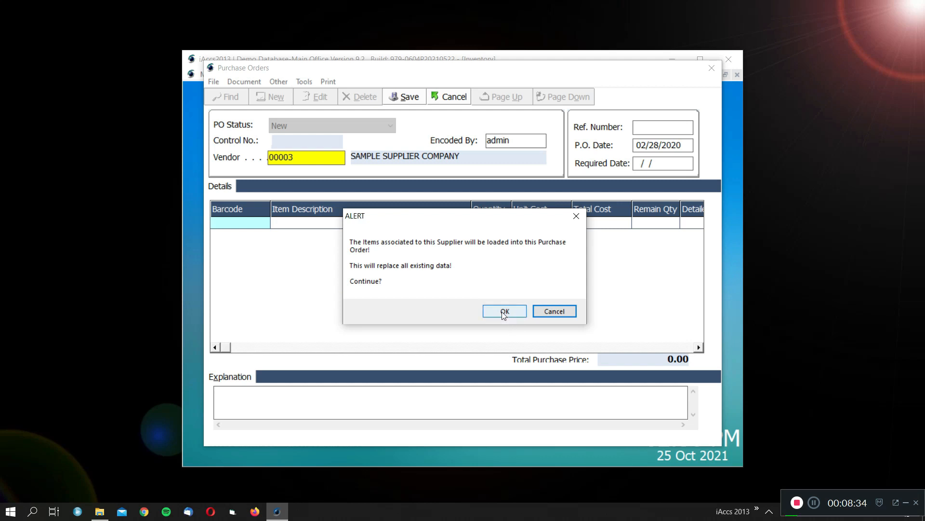
click(504, 312)
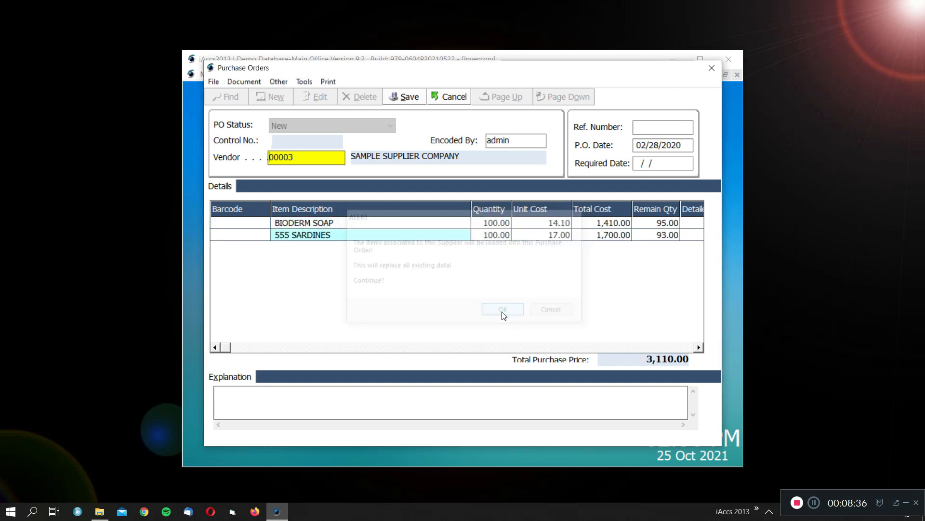
- Review the descriptions, order quantities and total costs of the items loaded into the purchase order
click(346, 228)
click(347, 233)
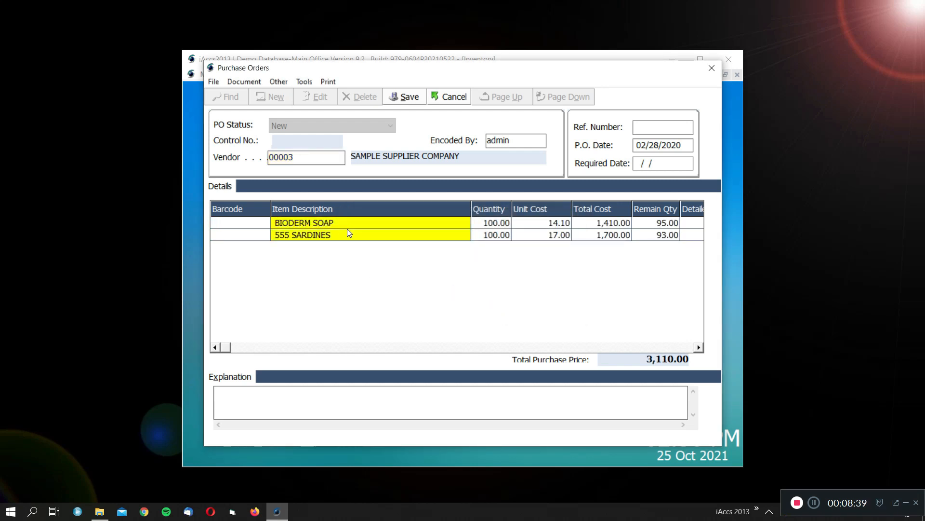
click(479, 236)
click(479, 221)
click(479, 235)
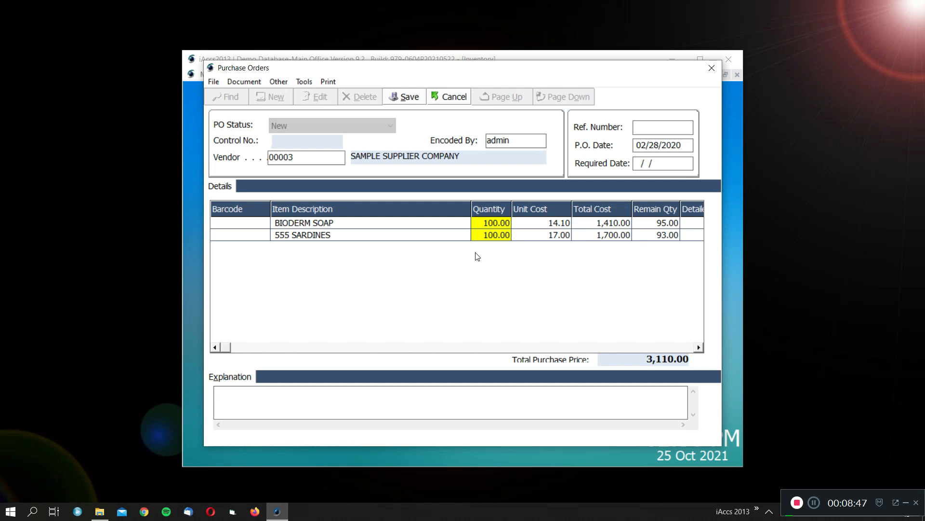
click(543, 225)
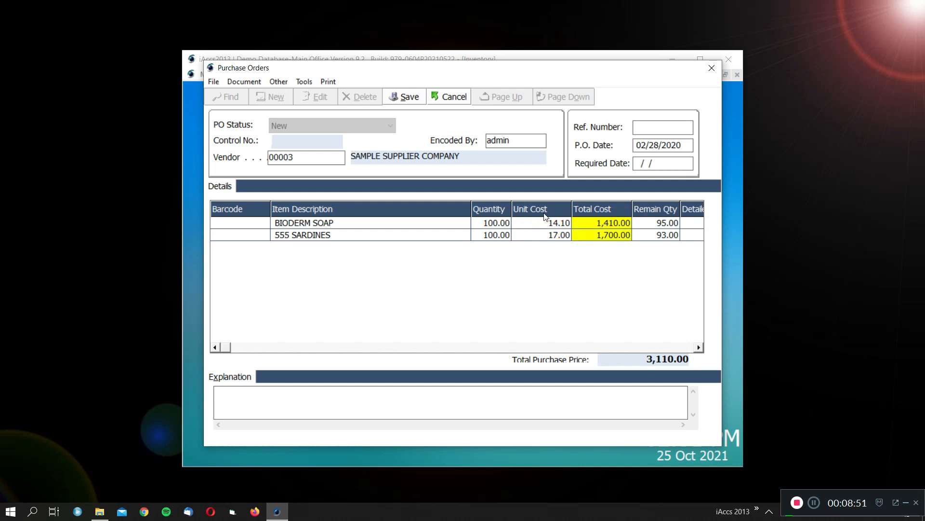
- Set the unit cost of BIODERM SOAP to 14.50 in the purchase order
click(542, 226)
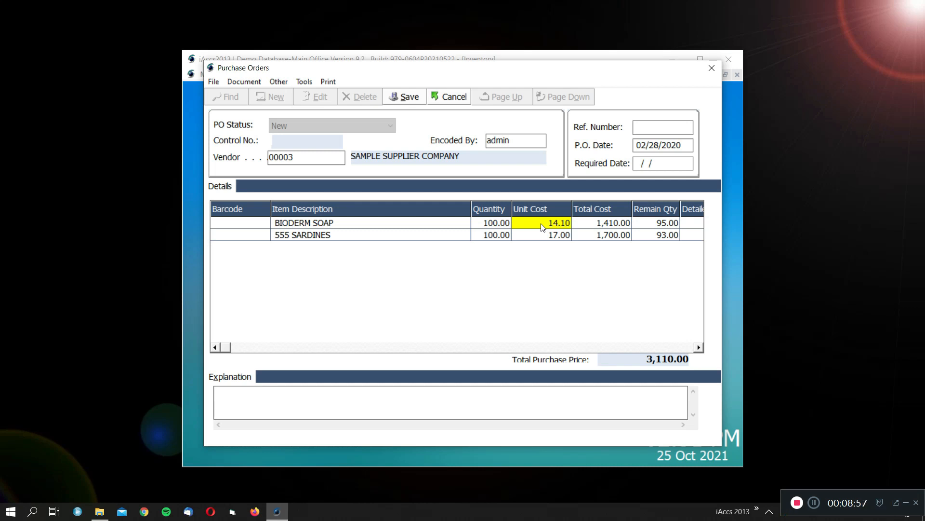
text(14.5)
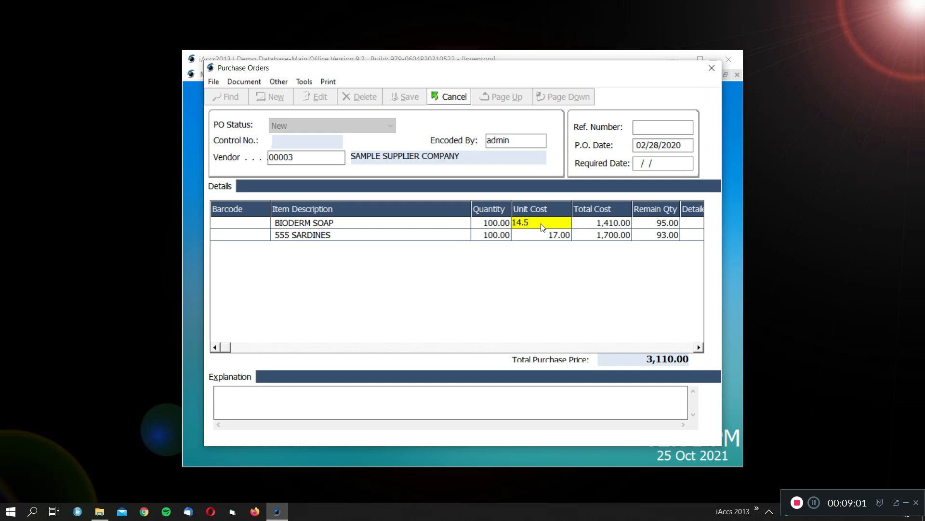
key(Return)
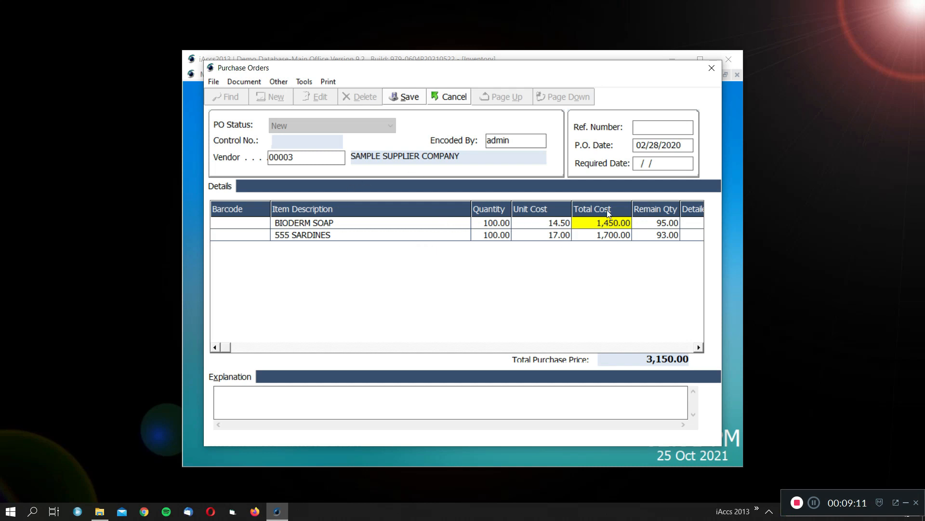
- Set the purchase order's required date to 03/15/2020
click(660, 164)
click(640, 165)
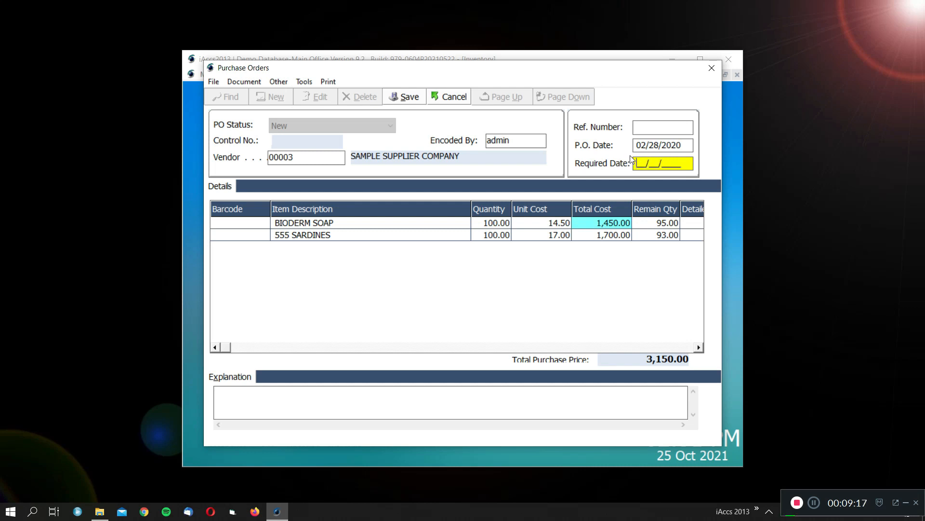
text(03152020)
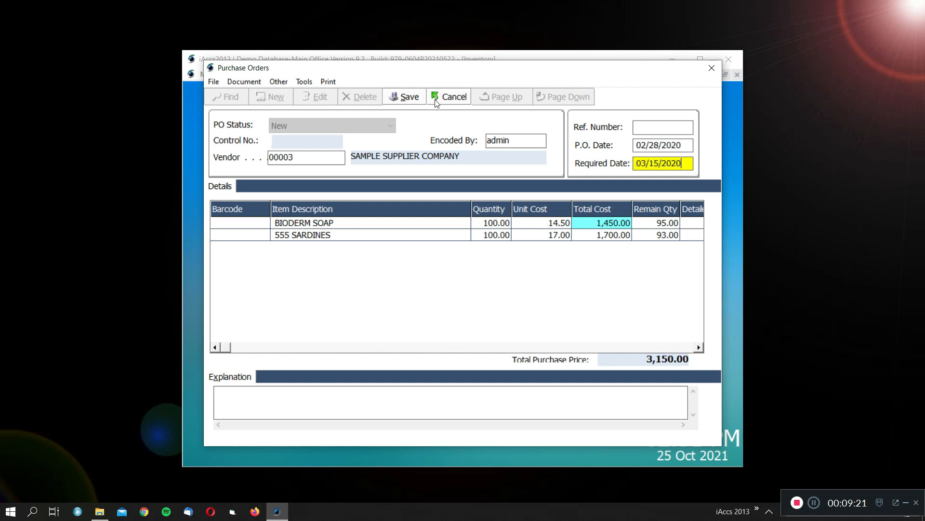
key(Tab)
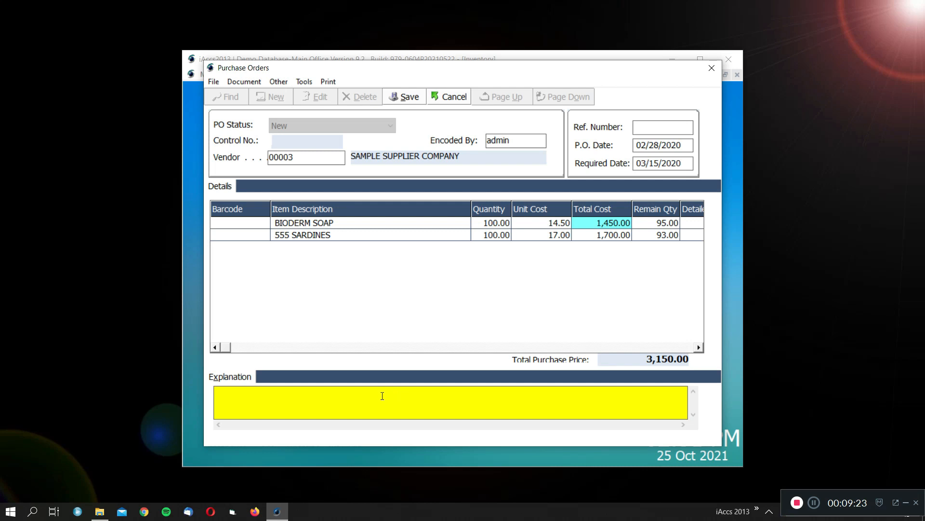
- Enter SAMPLE as the purchase order's explanation and save the order
text(SAMPLE)
click(406, 98)
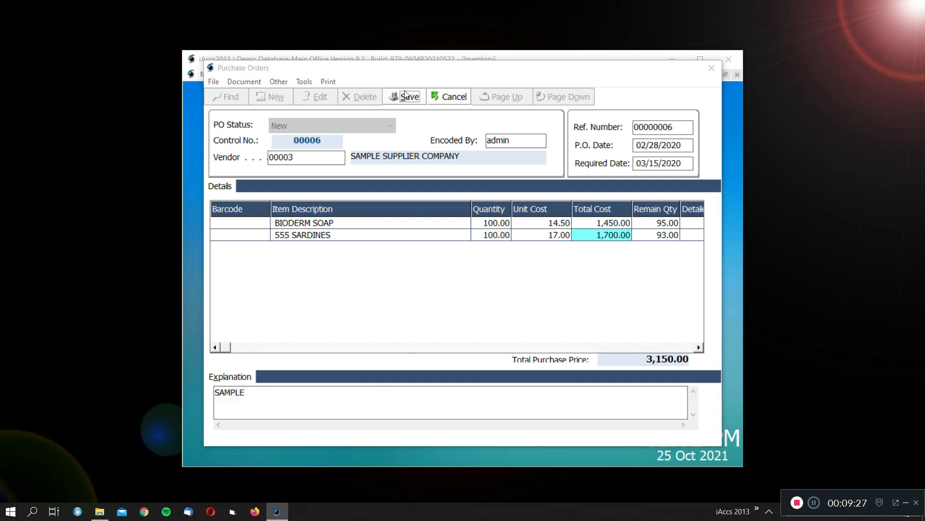
click(491, 292)
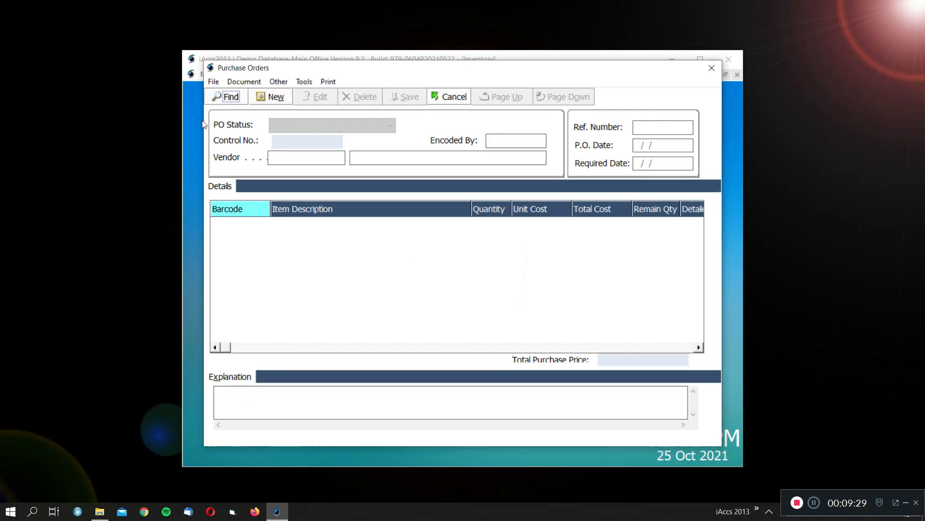
- Find purchase orders with status New for 2020 and load the SAMPLE SUPPLIER COMPANY order
click(219, 91)
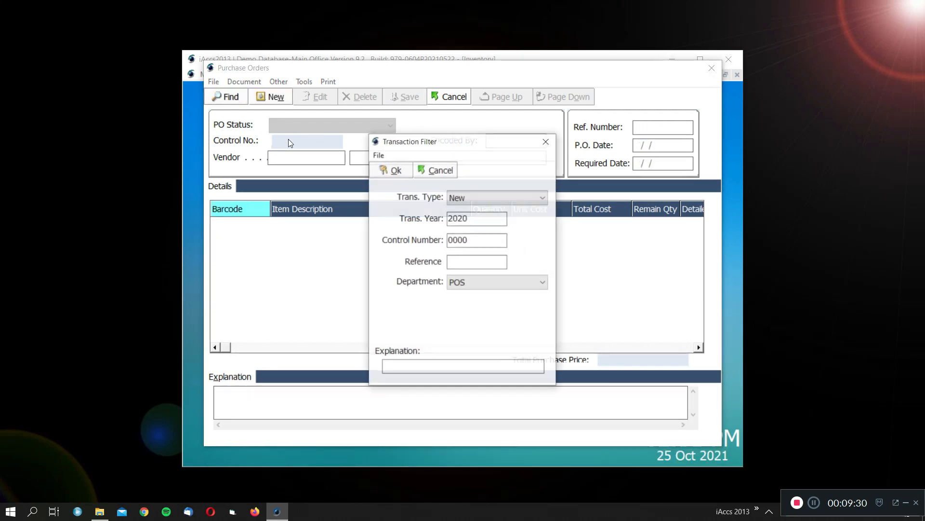
click(385, 166)
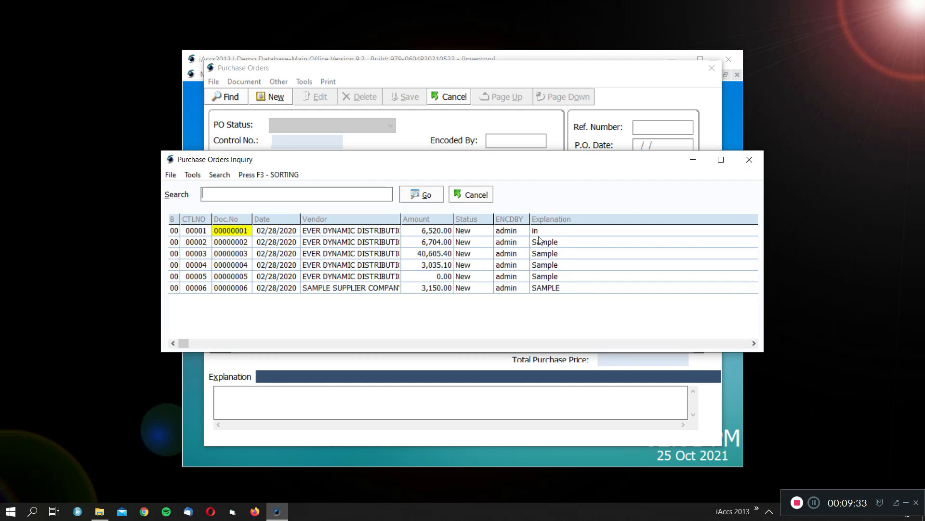
click(441, 291)
double_click(441, 291)
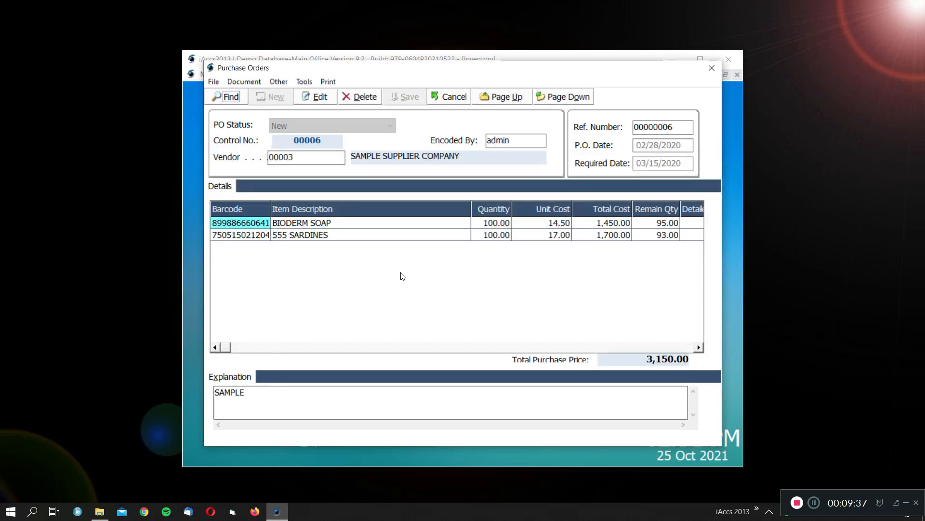
- Tag the loaded SAMPLE SUPPLIER COMPANY purchase order as approved and confirm the approval
click(244, 82)
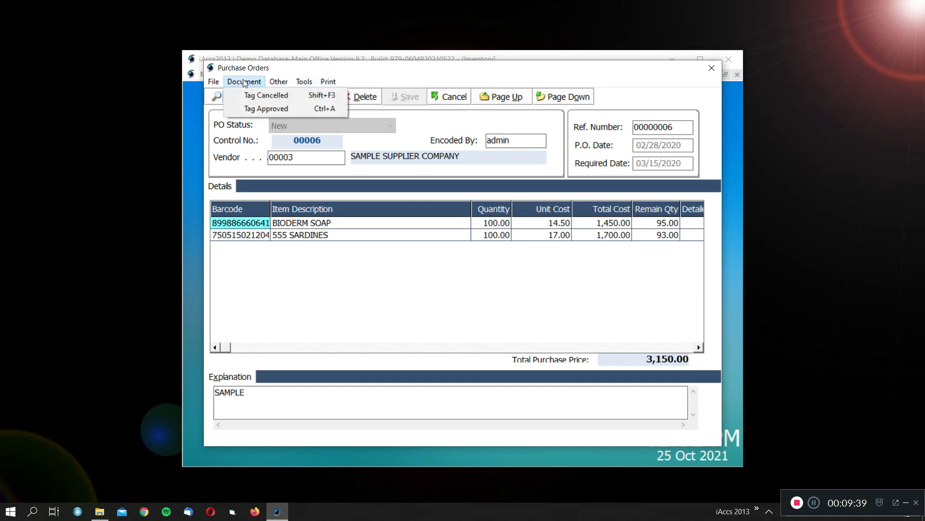
click(268, 109)
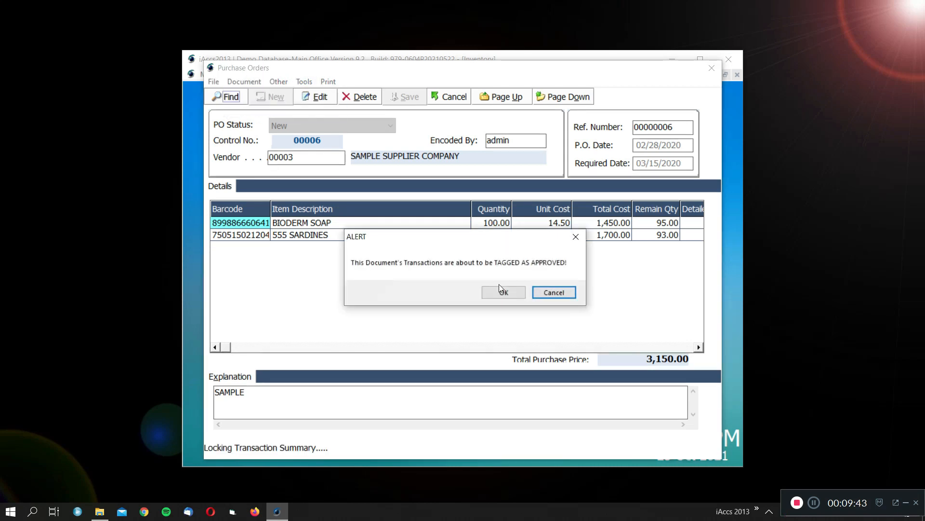
click(501, 291)
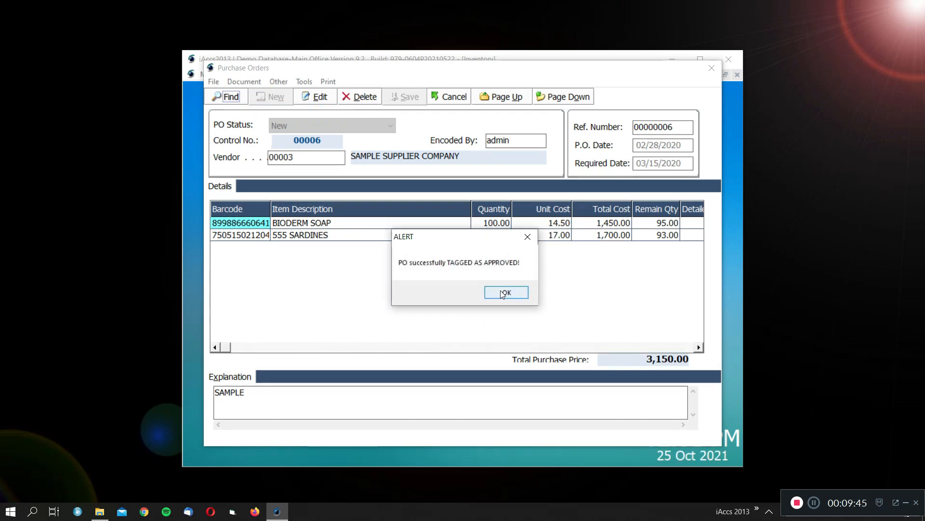
click(496, 291)
- Find purchase orders with status Approved for 2020 and load the SAMPLE SUPPLIER COMPANY order
click(244, 101)
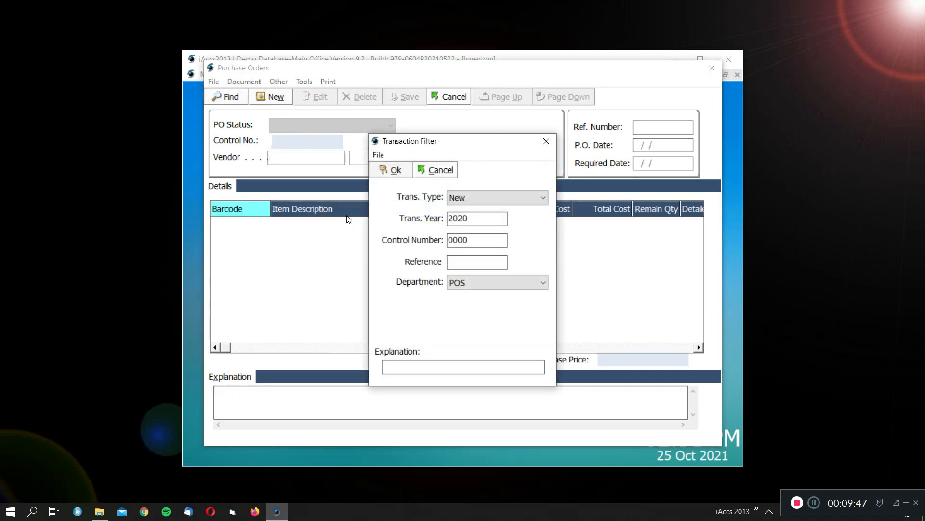
click(470, 198)
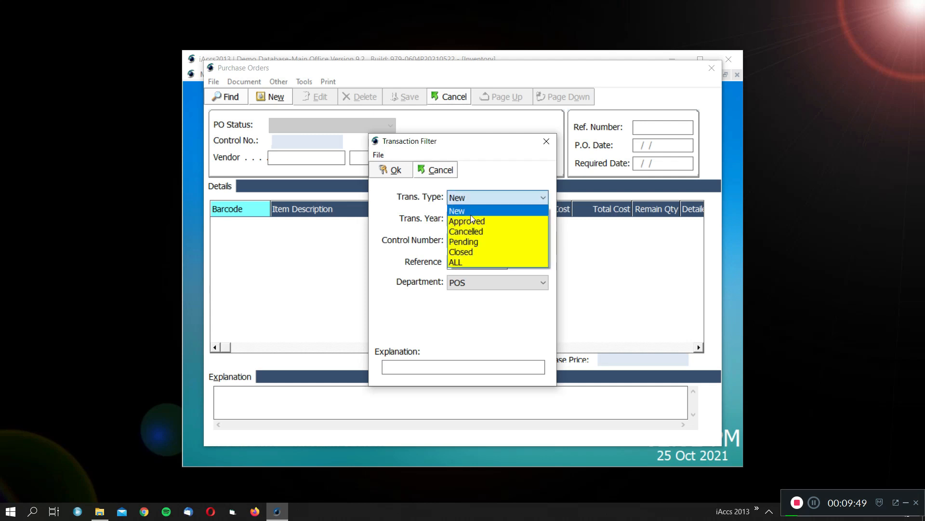
click(464, 198)
click(464, 198)
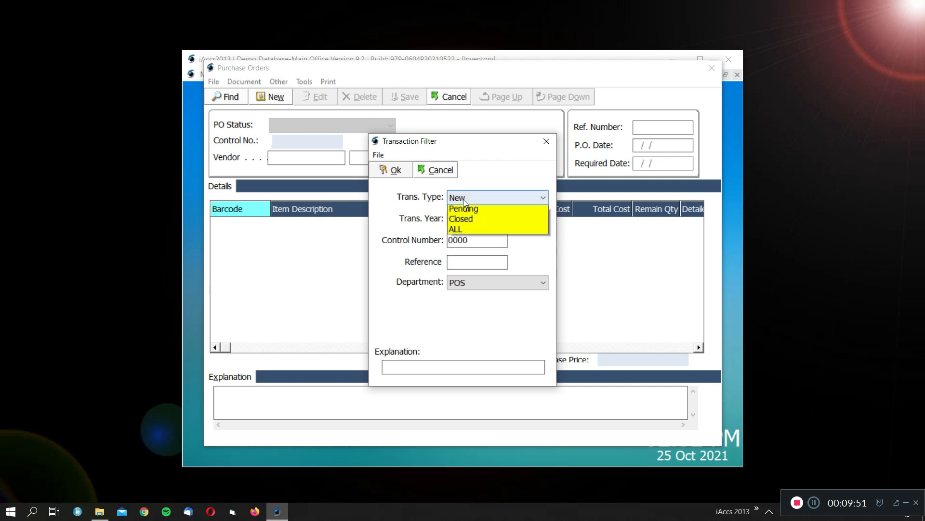
click(475, 221)
click(393, 171)
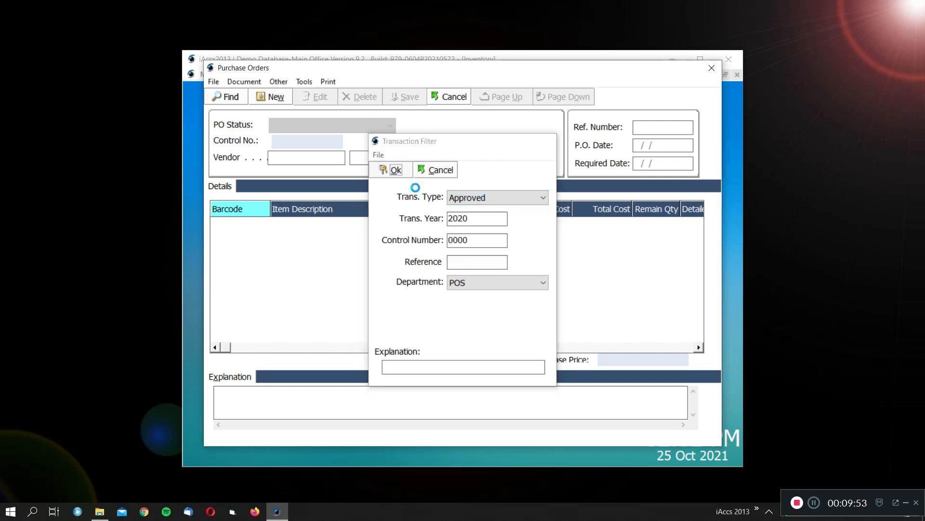
double_click(397, 230)
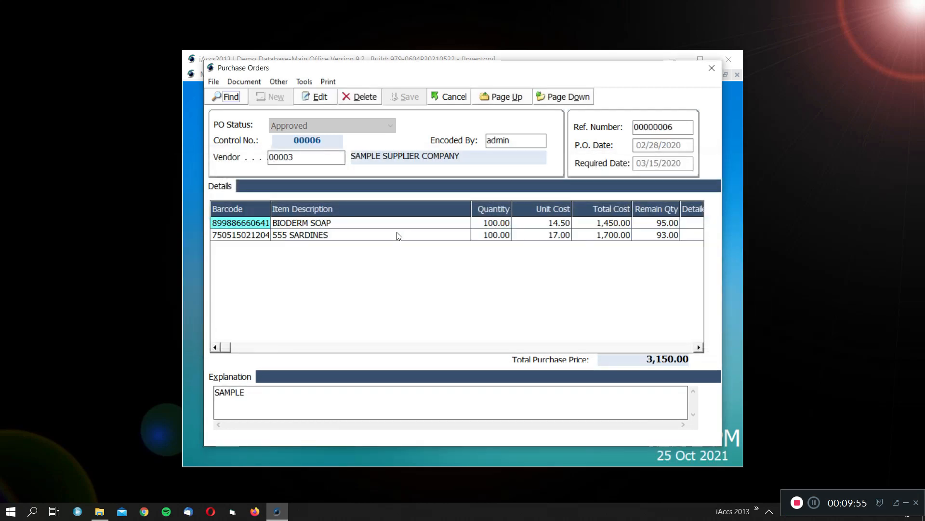
- Generate the approved purchase order's print preview and examine its supplier, item lines, total and signature fields
click(328, 81)
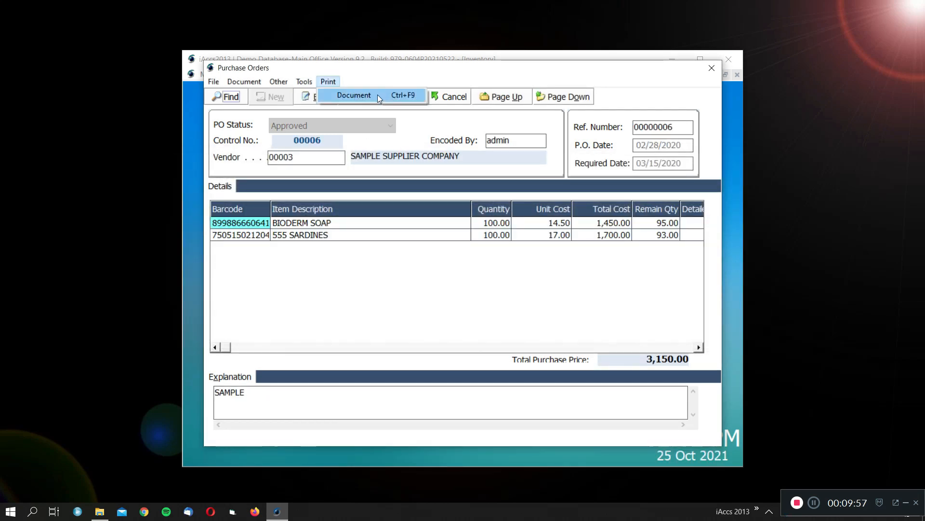
click(381, 97)
click(437, 288)
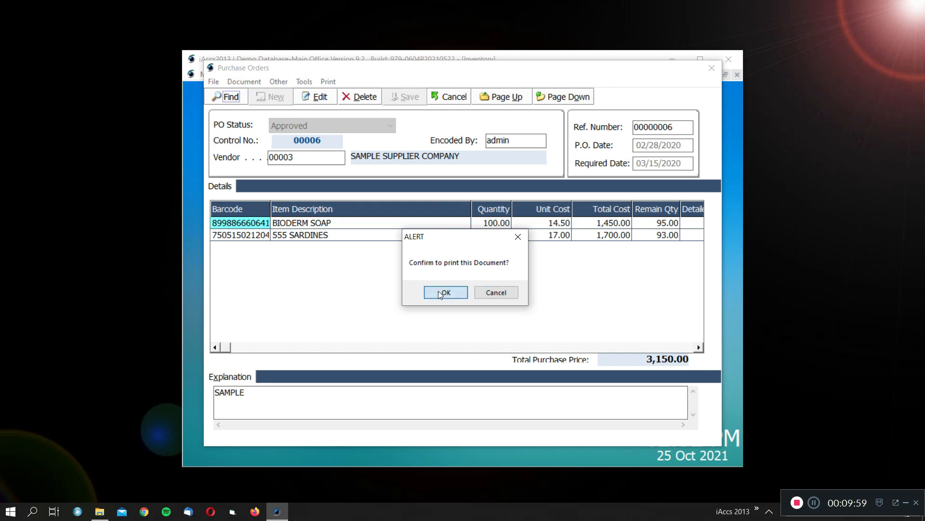
key(Return)
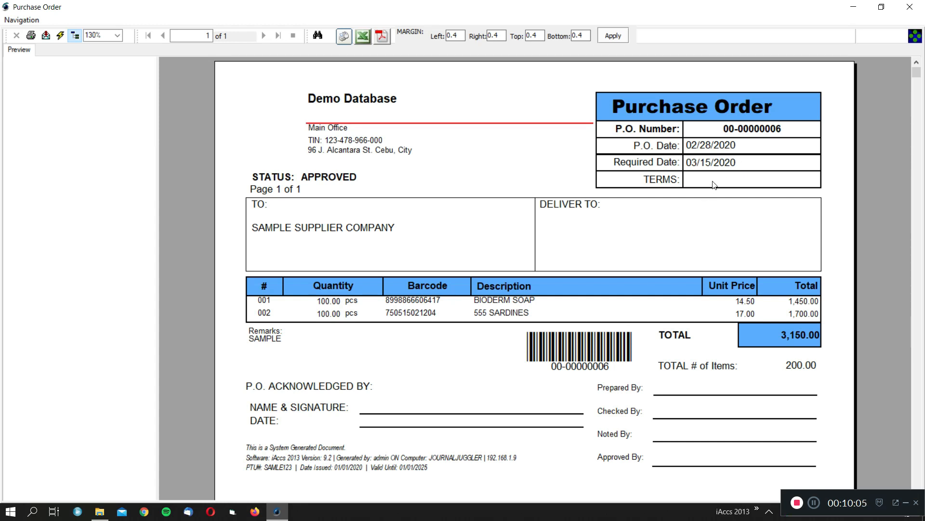
click(316, 231)
scroll(359, 257, down, 2)
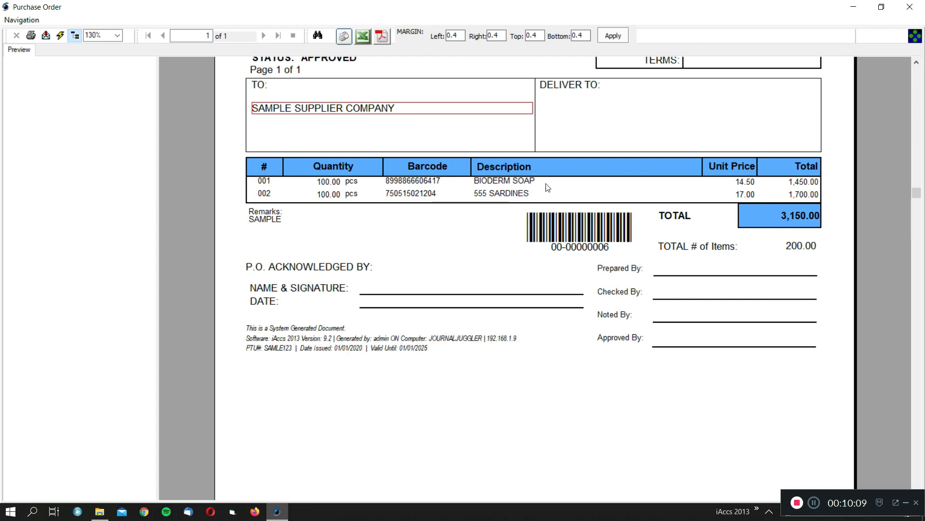
click(800, 229)
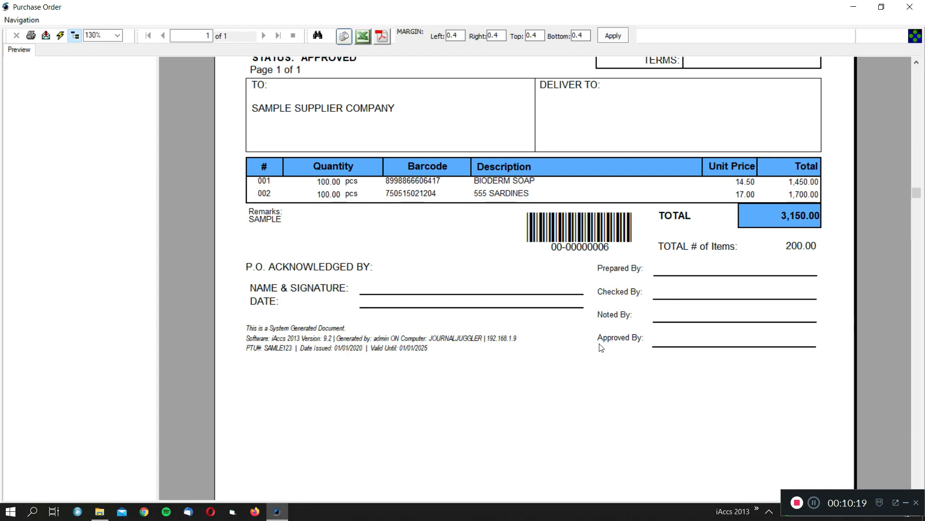
scroll(601, 348, up, 3)
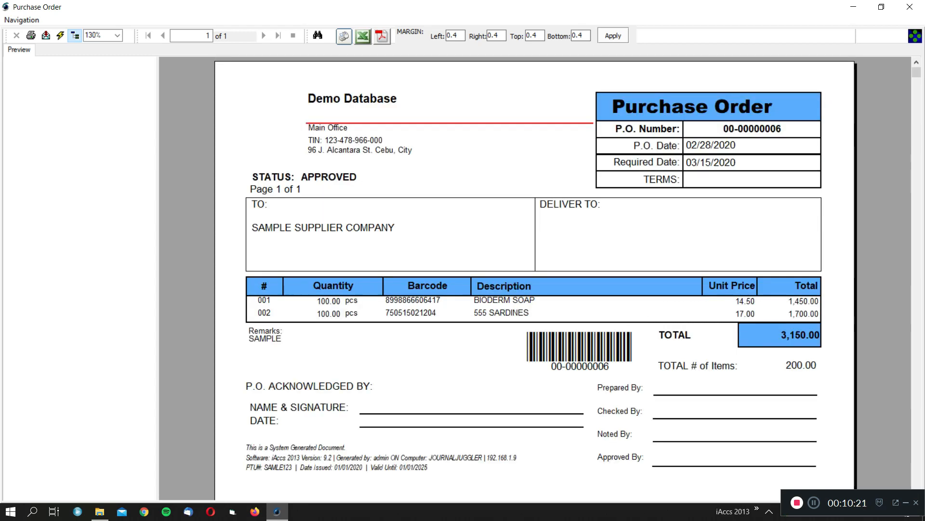
- Close the purchase order preview and exit the Purchase Orders window
click(910, 6)
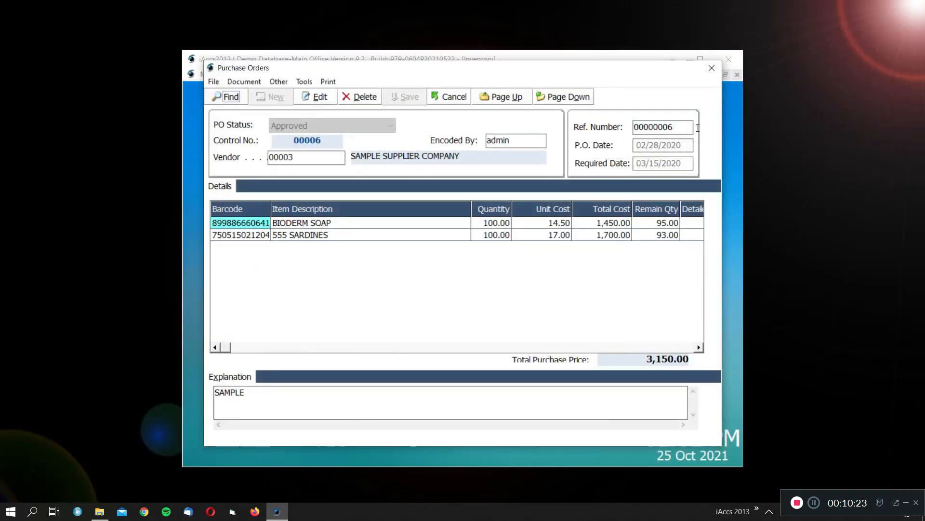
click(451, 96)
click(468, 292)
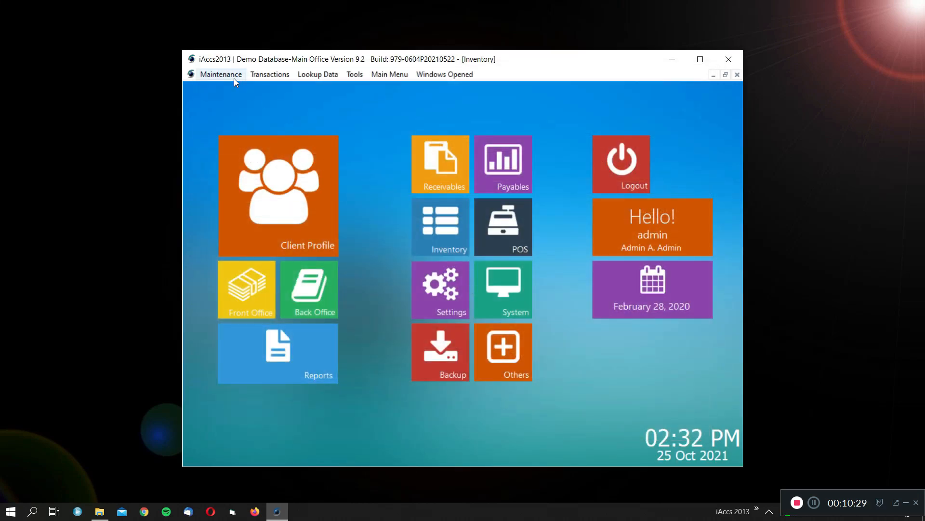
- Open the Receiving (ITEM IN) Journal for recording delivered items
click(289, 77)
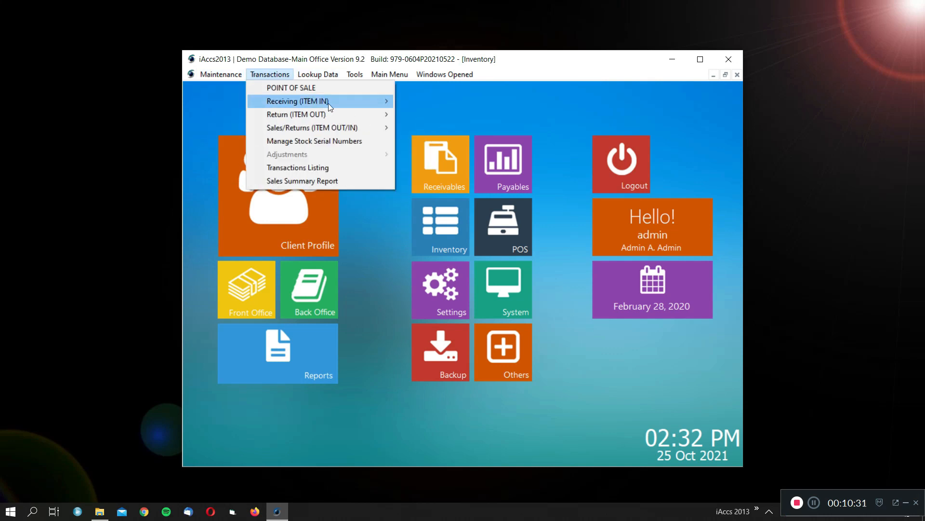
mouse_move(328, 103)
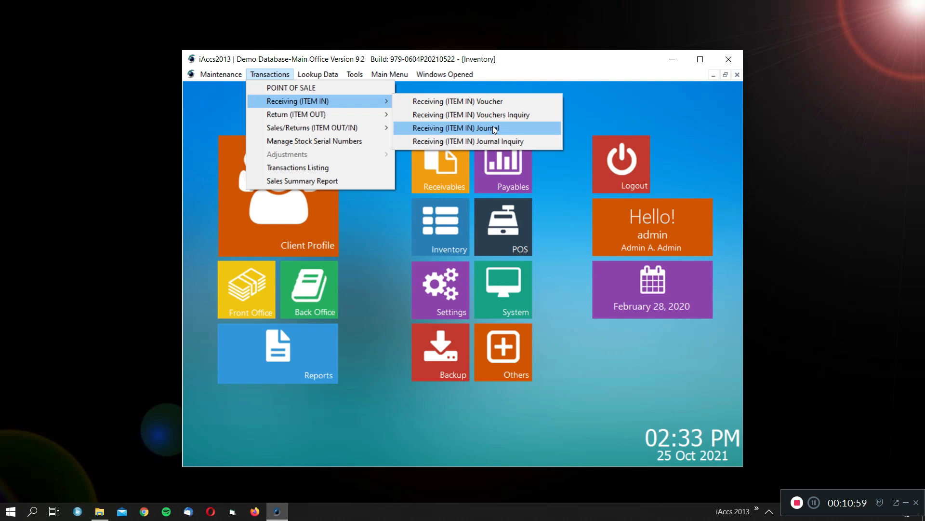
click(493, 128)
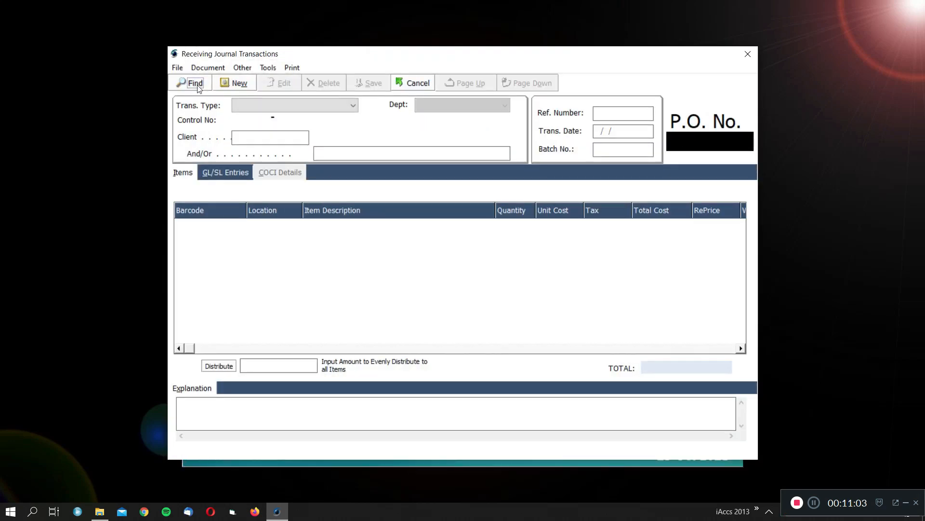
- Start a new receiving transaction with inclusive tax computation and set its transaction type to Receiving Journal
click(221, 85)
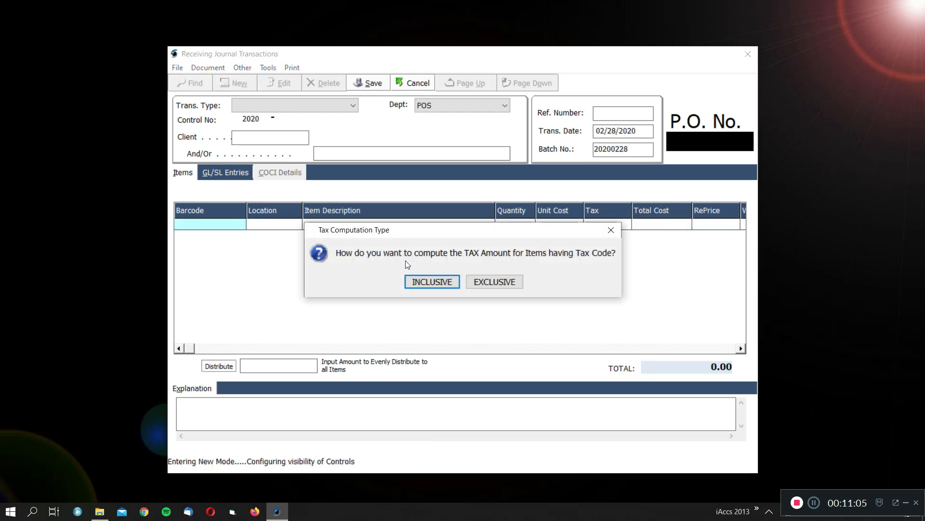
click(421, 284)
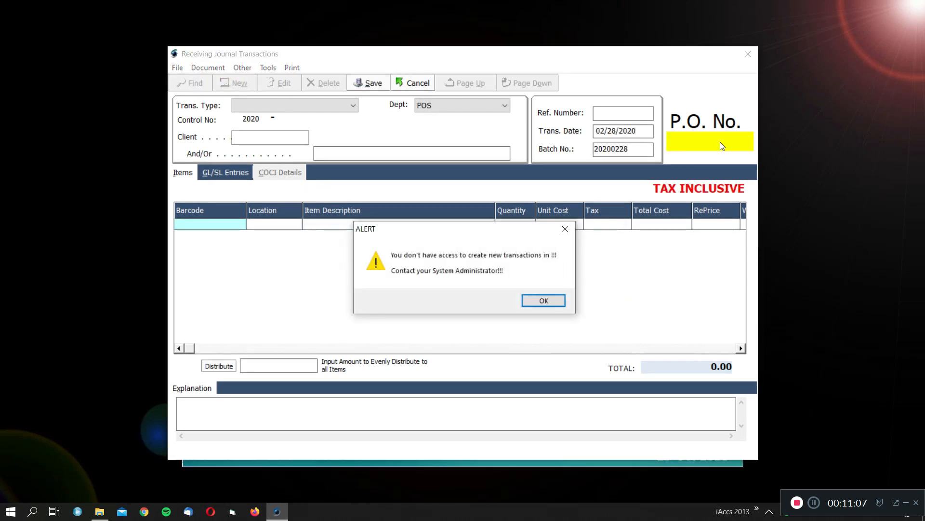
click(544, 300)
click(306, 103)
click(306, 114)
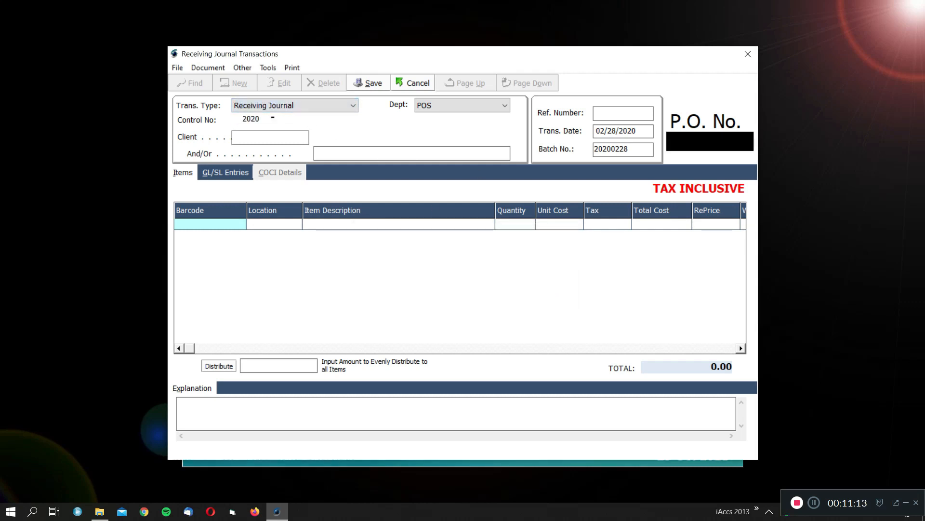
- Attach the approved SAMPLE SUPPLIER COMPANY purchase order to the receiving journal and insert its contents
click(728, 145)
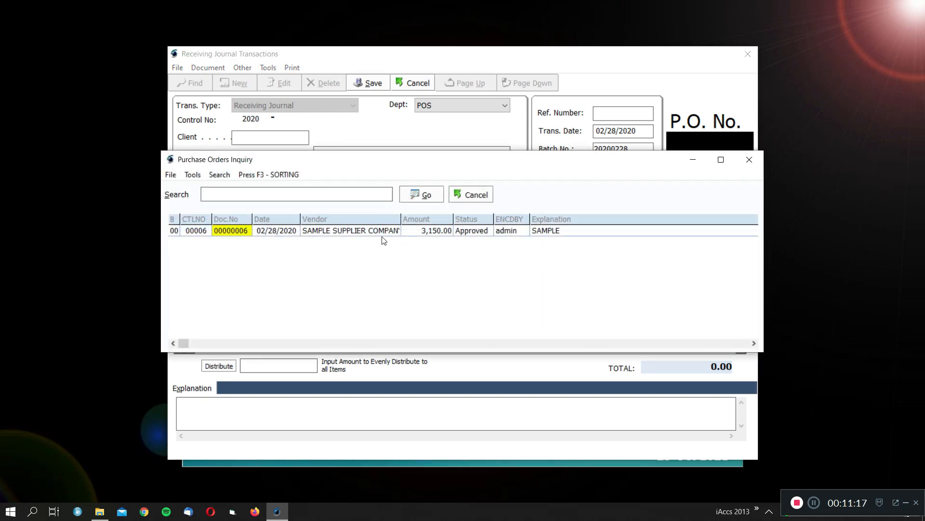
double_click(383, 232)
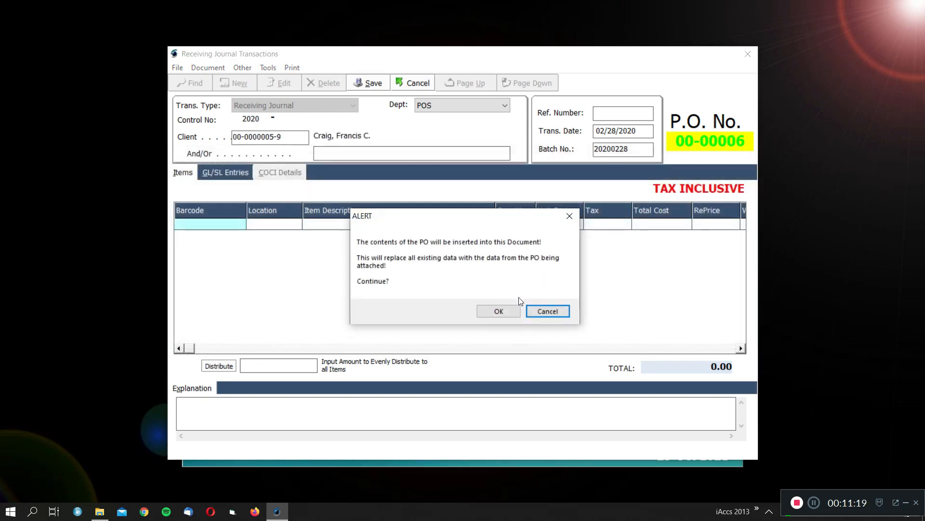
click(500, 310)
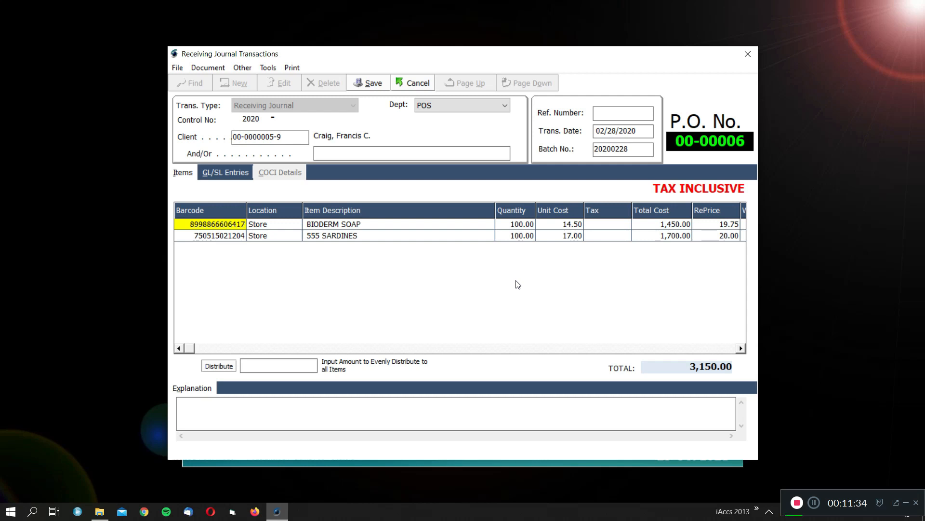
- Set the received quantity of BIODERM SOAP to 90 in the receiving journal
click(519, 228)
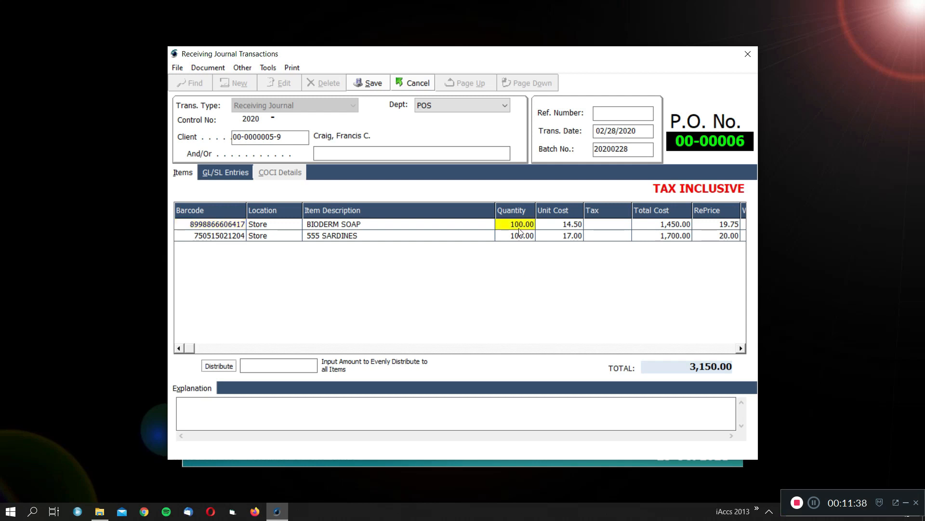
text(90)
key(Return)
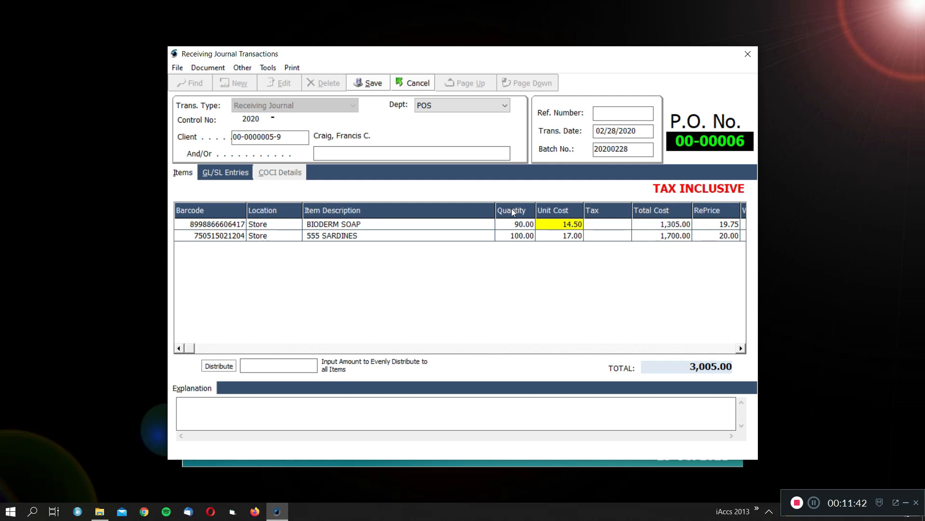
- Begin a GL/SL entry in the receiving journal and choose Accts Payable (26) as its S/L class
click(372, 84)
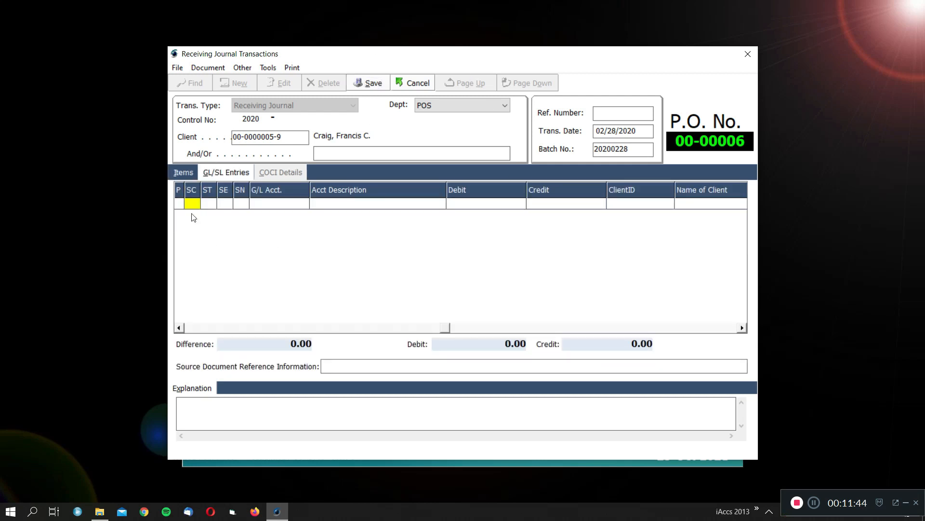
key(Return)
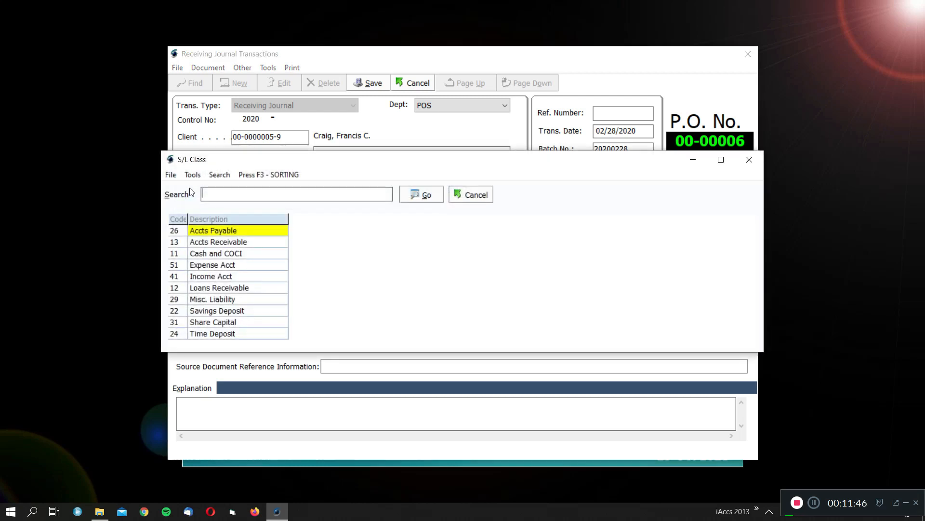
key(Down)
key(Down)
key(Down)
key(Down)
key(Down)
key(Up)
key(Up)
key(Up)
key(Up)
key(Up)
key(Return)
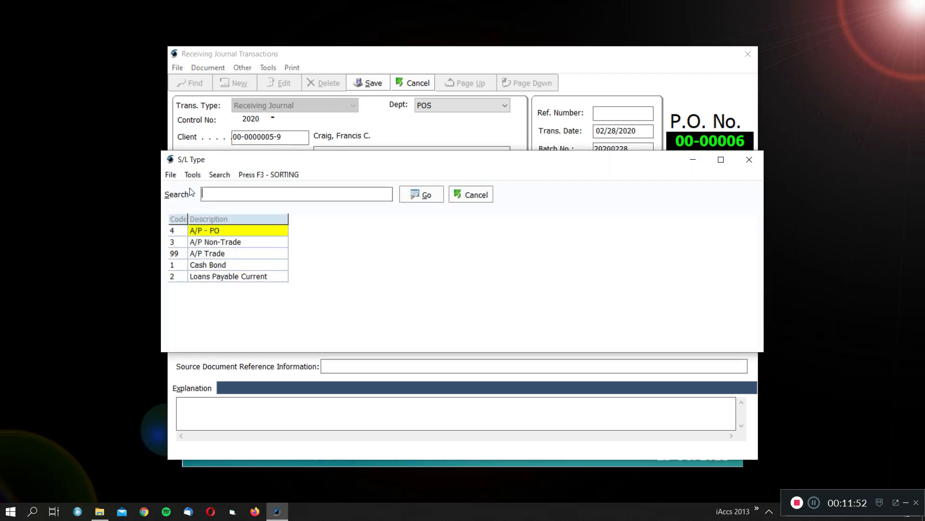
- Choose A/P Trade (99) as the entry's S/L type and fill both the SE and SN codes with 11
key(Down)
key(Down)
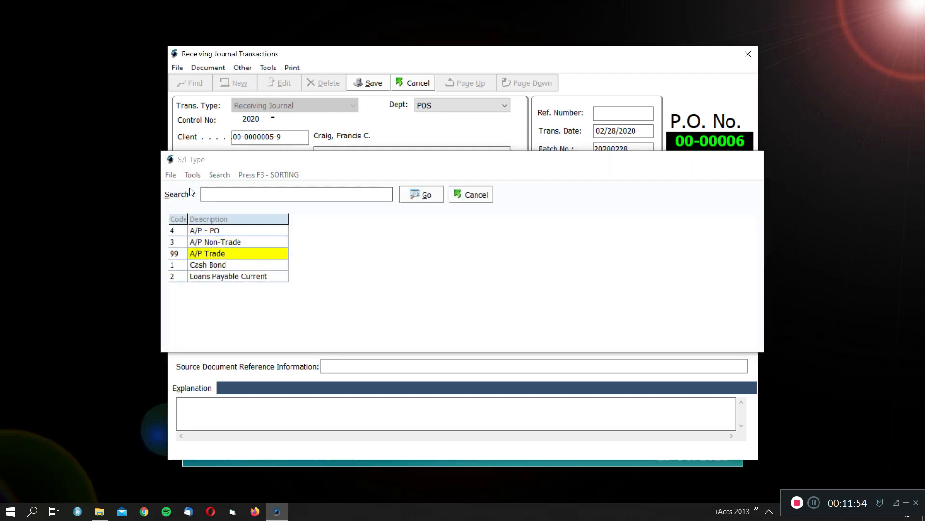
key(Return)
key(Return)
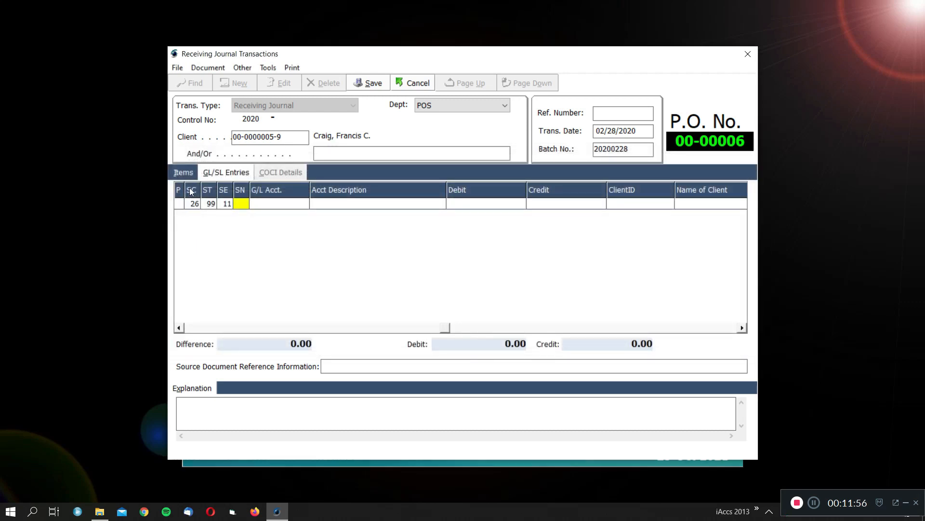
key(Return)
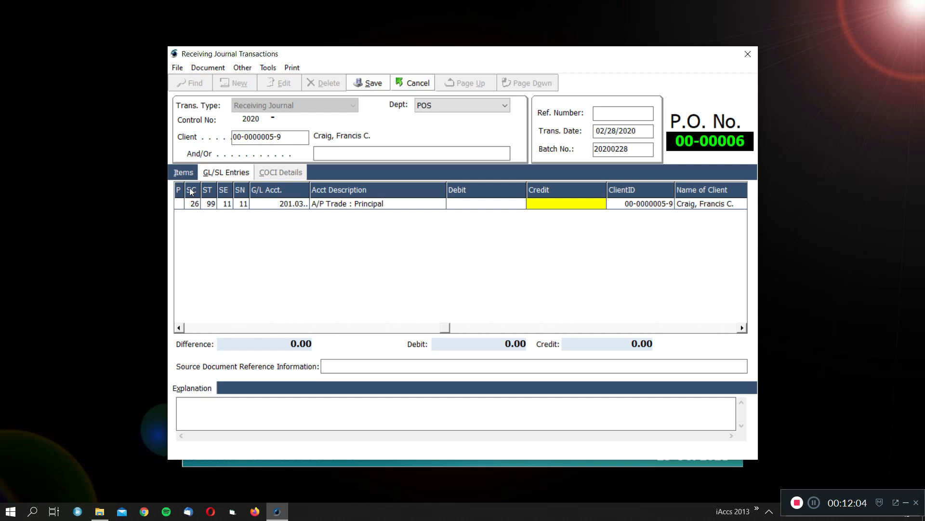
- Enter a credit of 3,005.00 for A/P Trade : Principal and accept the row's remaining client and account fields
text(3005)
key(Return)
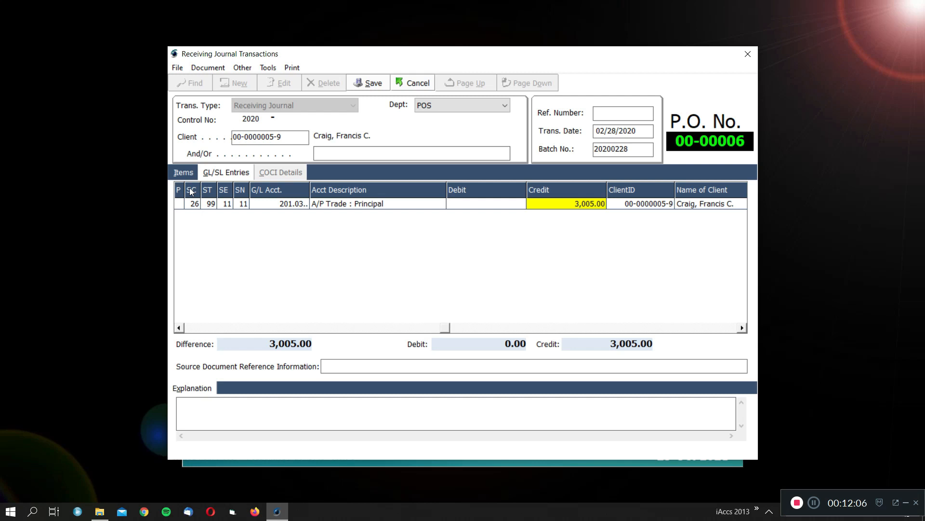
key(Return)
key(Return)
key(Return)
key(Return)
key(Return)
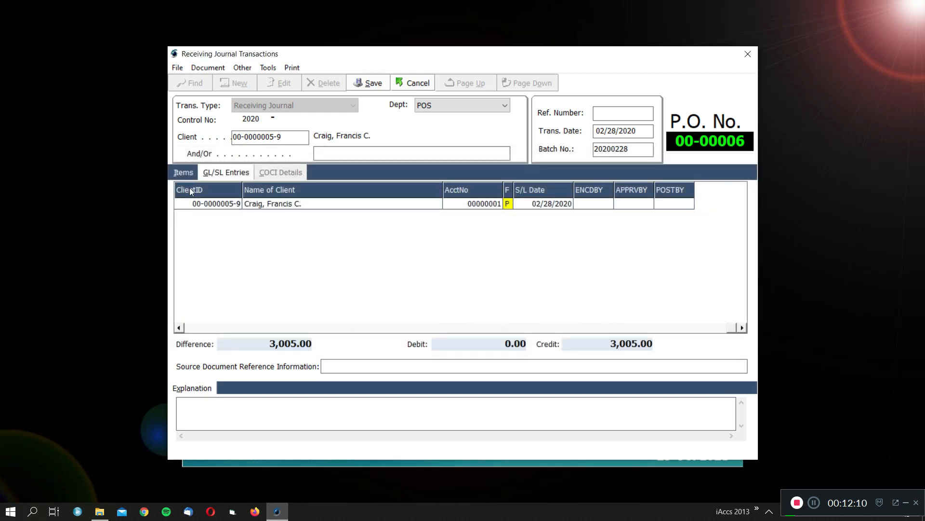
- Enter "SAMPL RR" as the receiving journal's explanation and save the document
key(Return)
text(SAMPL RR)
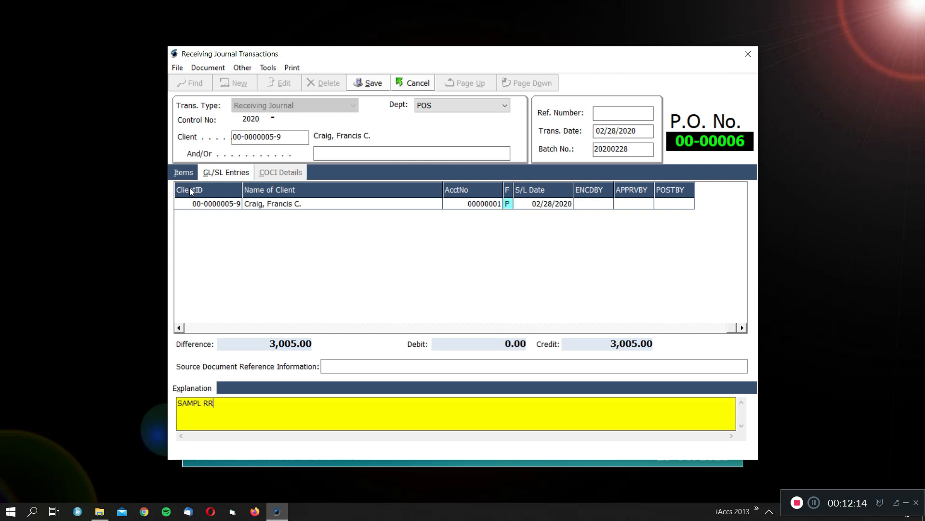
key(alt+s)
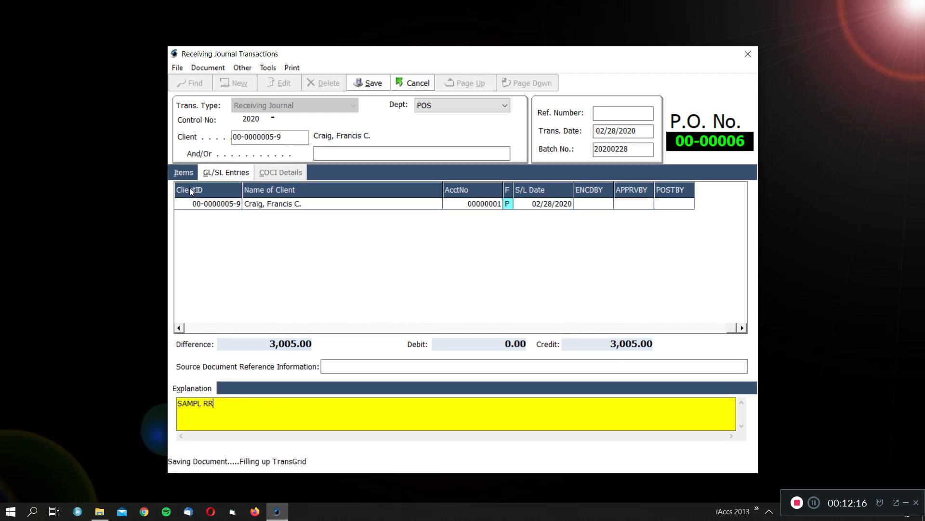
key(Return)
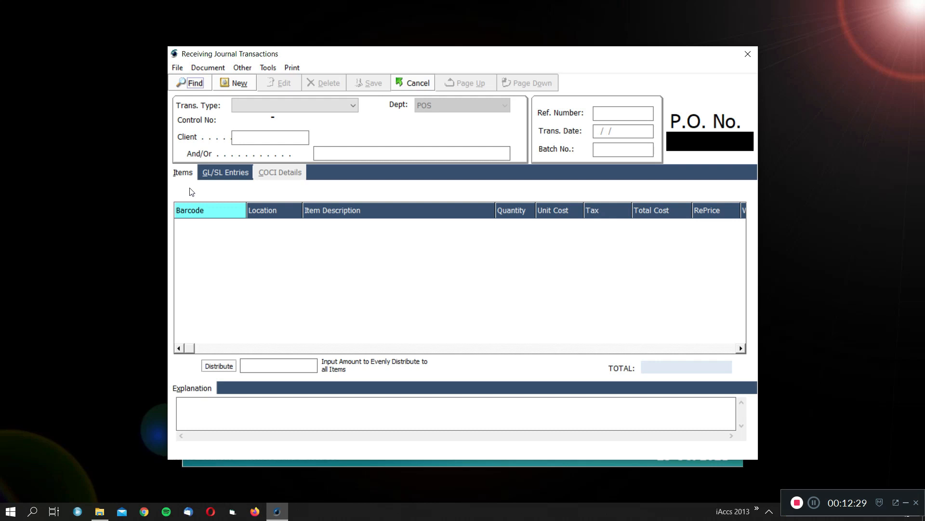
- Find and open the saved SAMPL RR receiving journal and generate its RR print preview
click(191, 83)
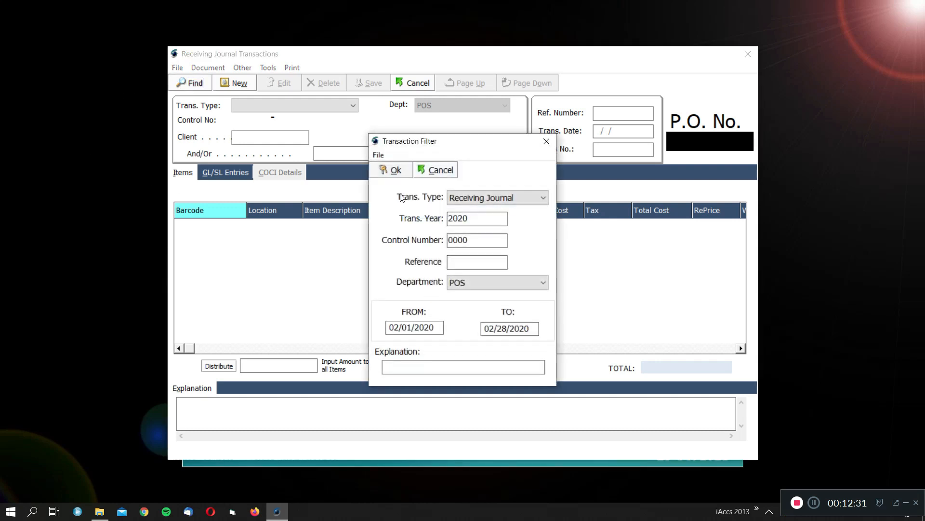
click(394, 172)
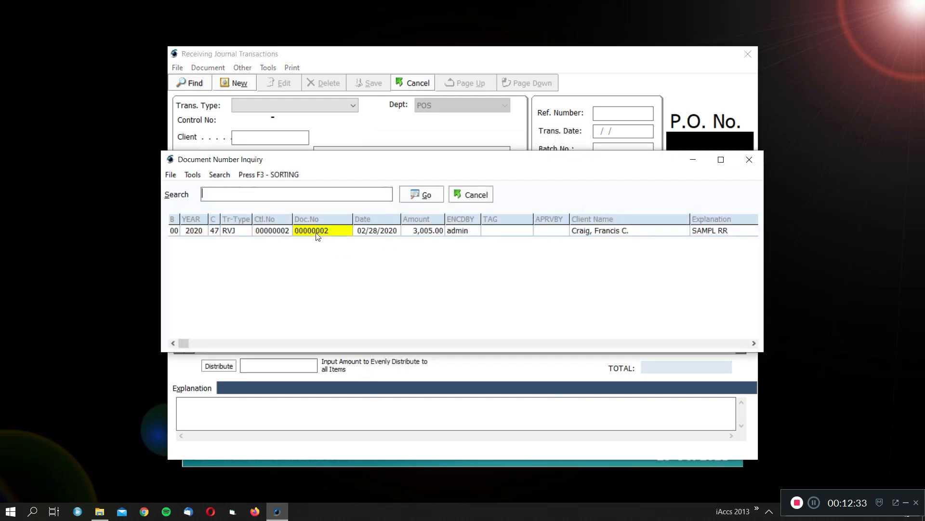
double_click(318, 231)
click(200, 71)
mouse_move(293, 68)
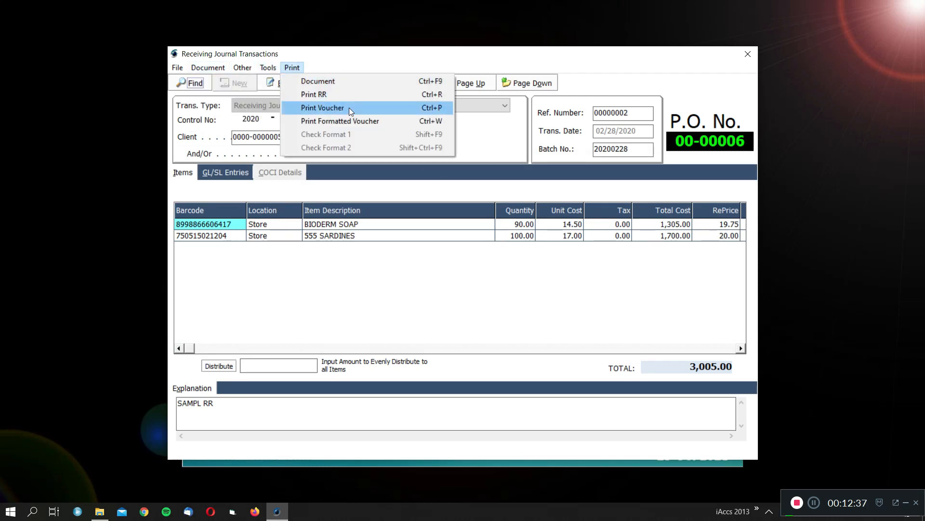
click(329, 99)
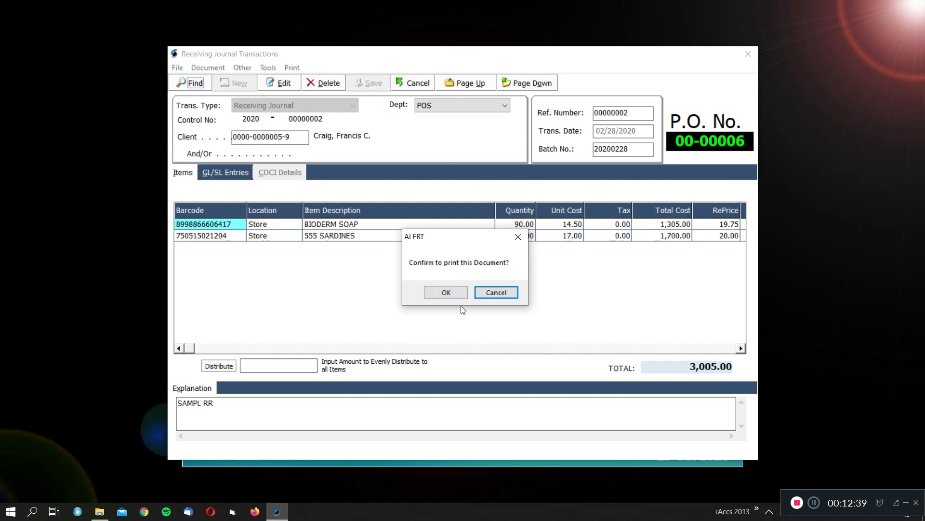
click(444, 294)
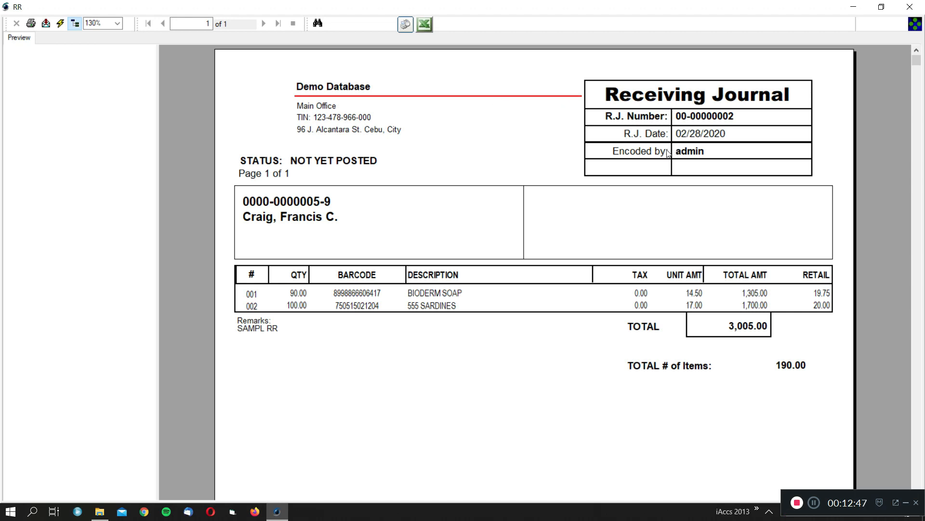
- Examine the client, item quantities, unit amounts and retail prices in the RR preview, and close it
click(341, 212)
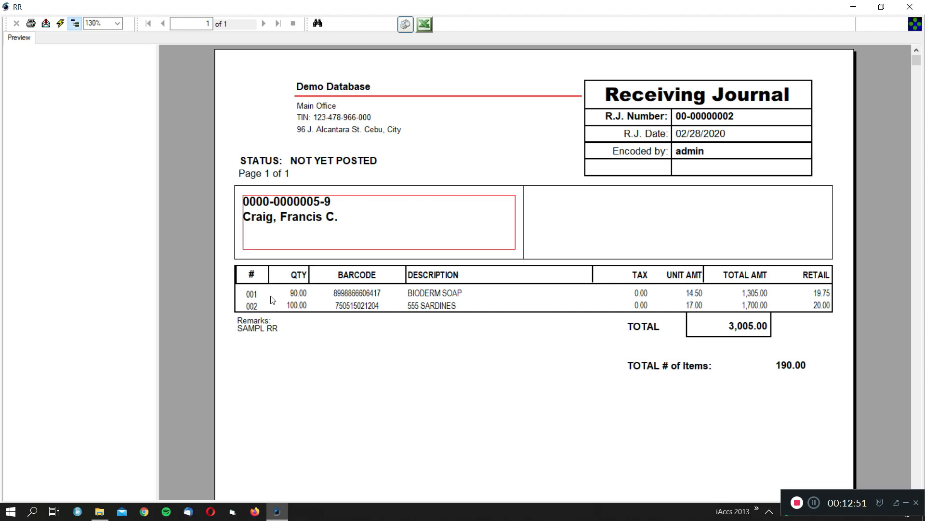
click(254, 295)
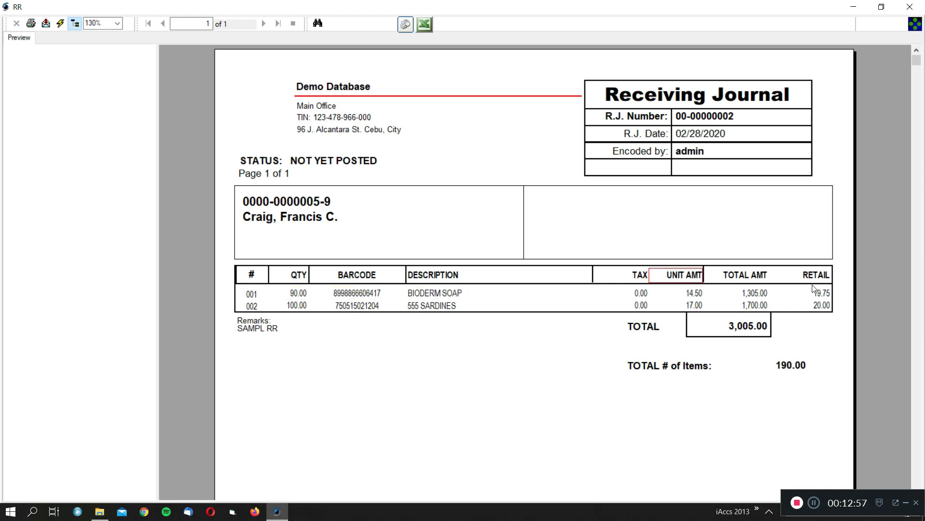
scroll(682, 328, down, 5)
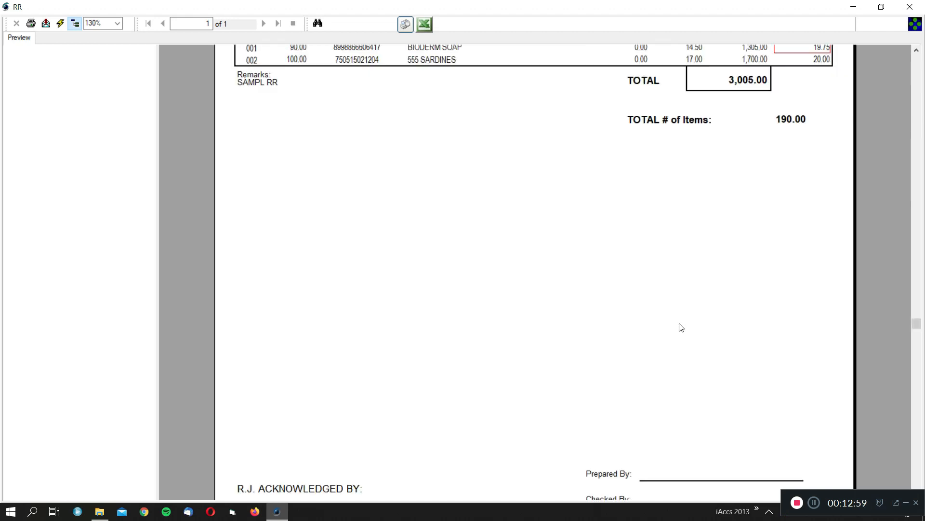
scroll(681, 328, up, 5)
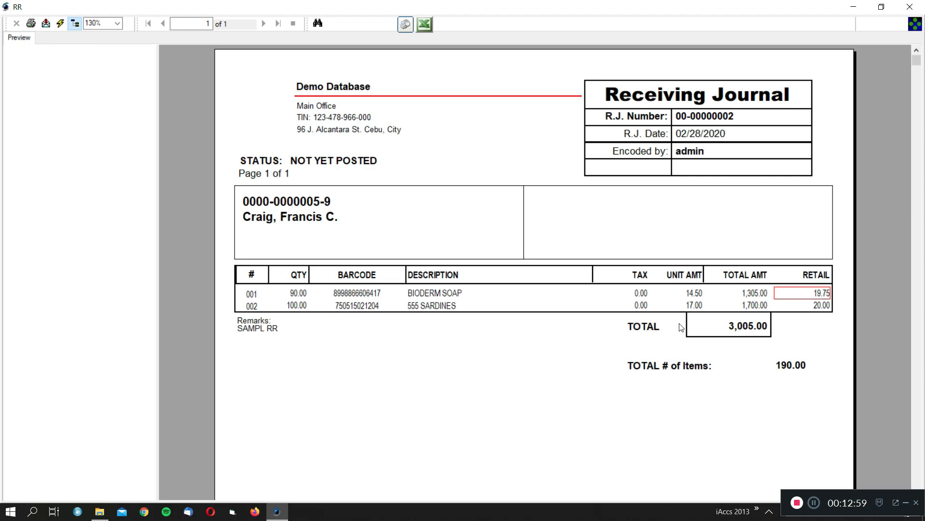
click(910, 8)
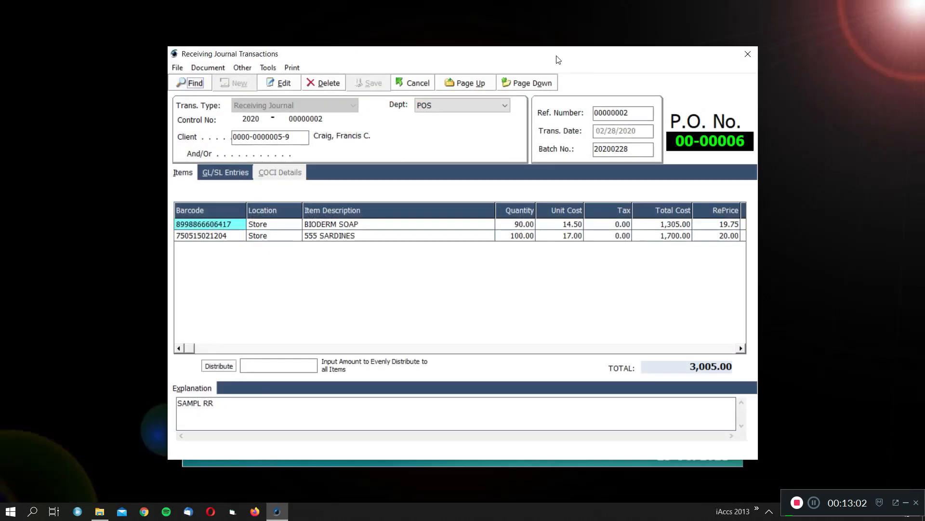
- Generate the journal's accounting document preview, accepting the default checked-by and approved-by values
click(292, 68)
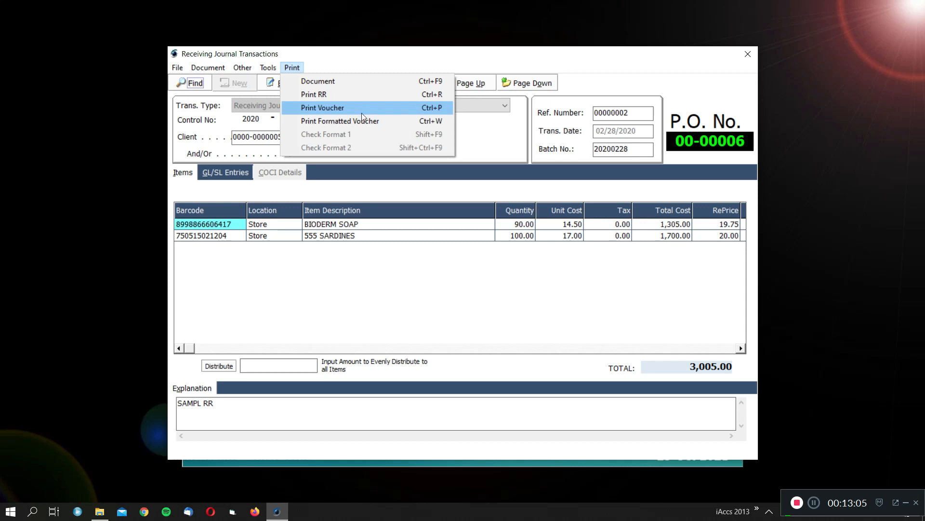
click(367, 81)
key(Left)
key(Return)
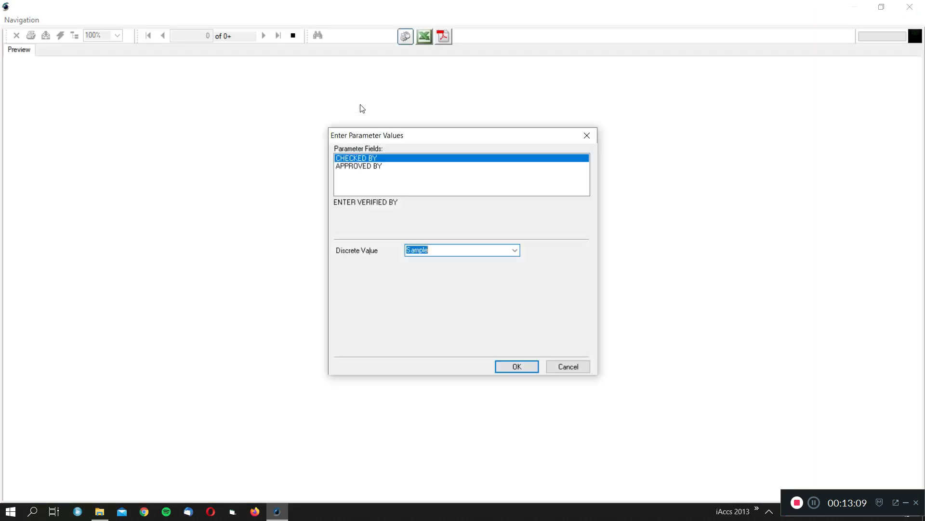
key(Return)
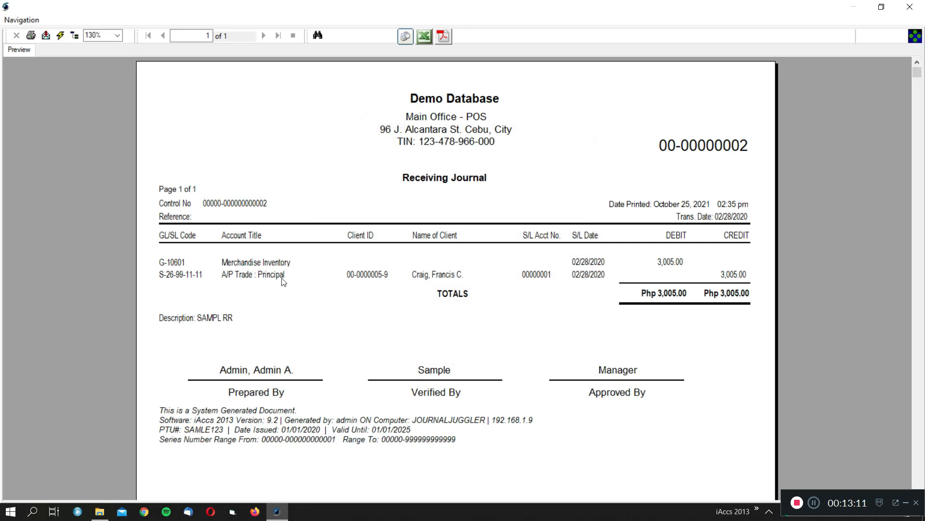
- Examine the Merchandise Inventory debit and the A/P Trade : Principal credit in the document preview, and close it
click(252, 263)
click(651, 265)
click(273, 285)
click(909, 7)
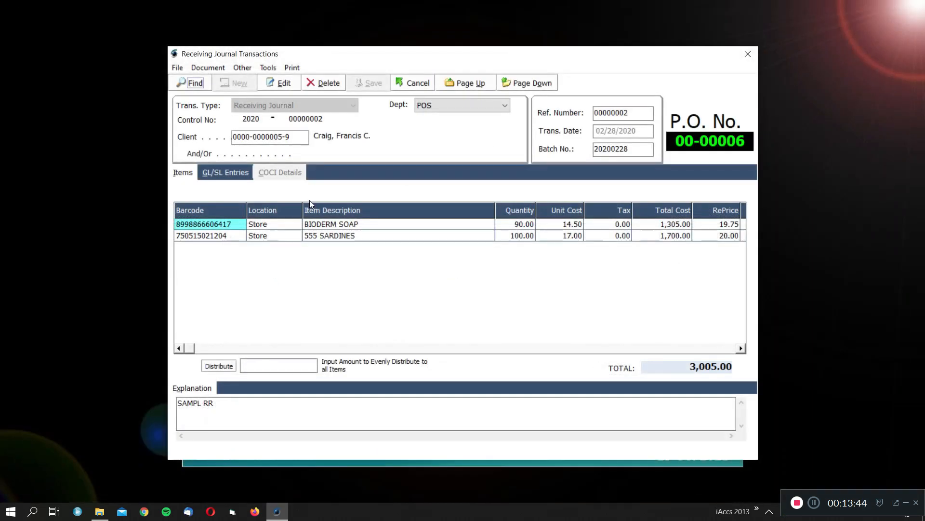
- Reopen the SAMPL RR receiving journal from the document inquiry and tag it as approved
click(210, 80)
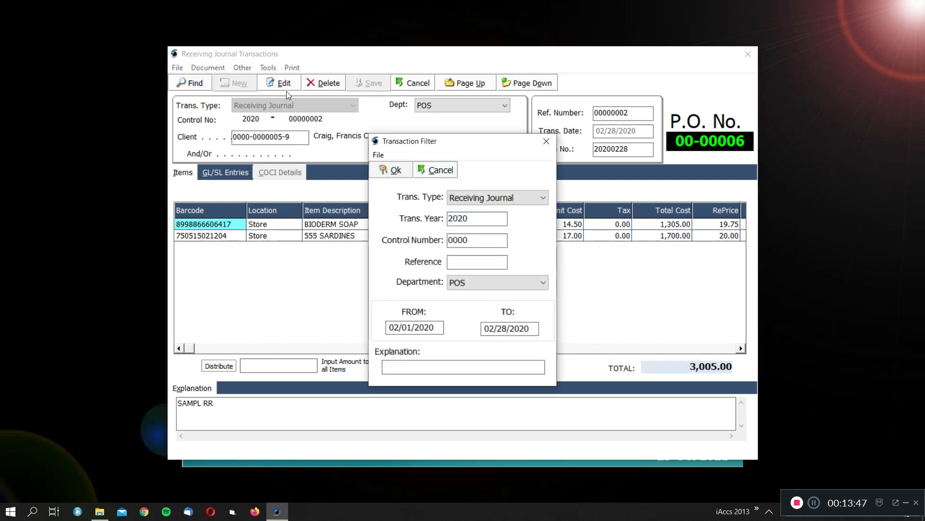
click(546, 141)
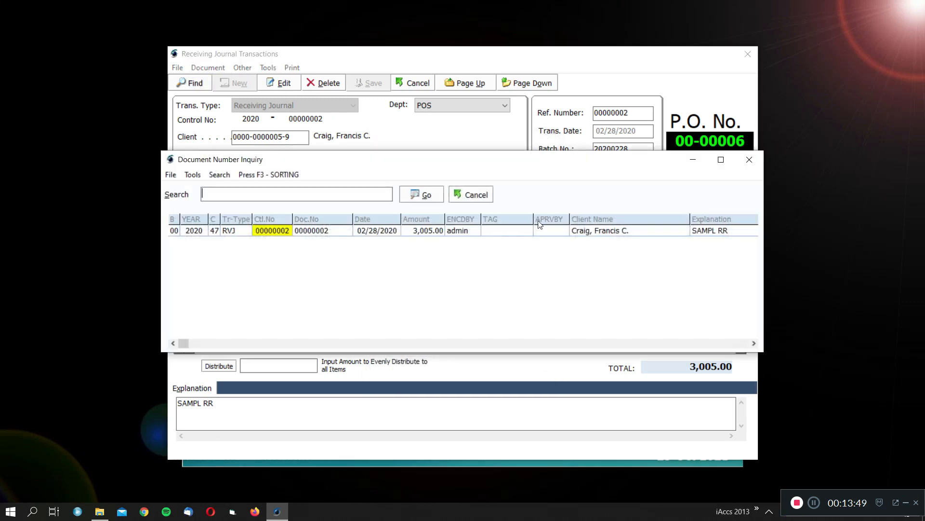
double_click(522, 231)
click(207, 68)
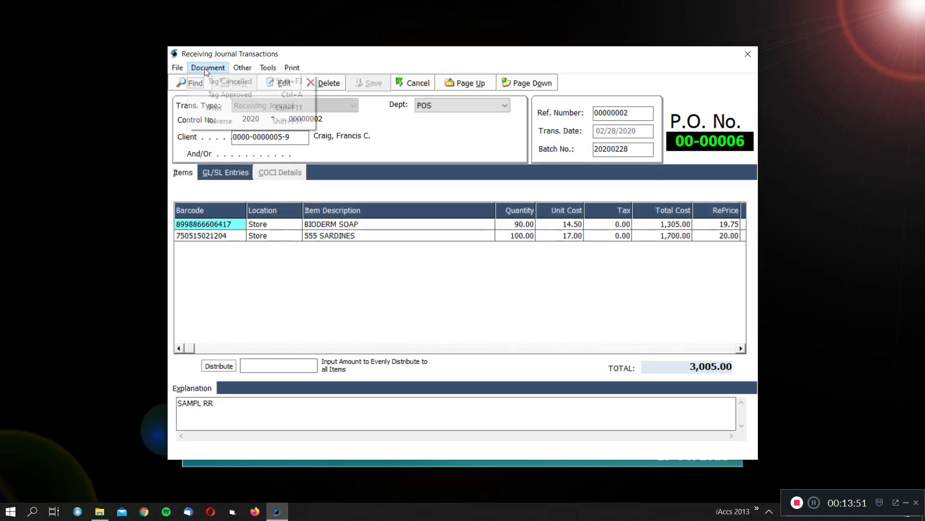
click(239, 94)
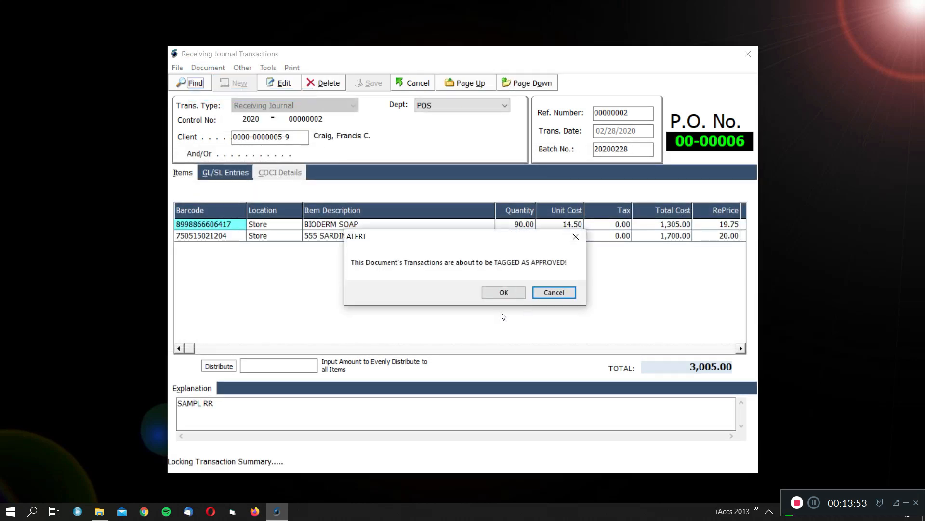
click(503, 294)
click(516, 294)
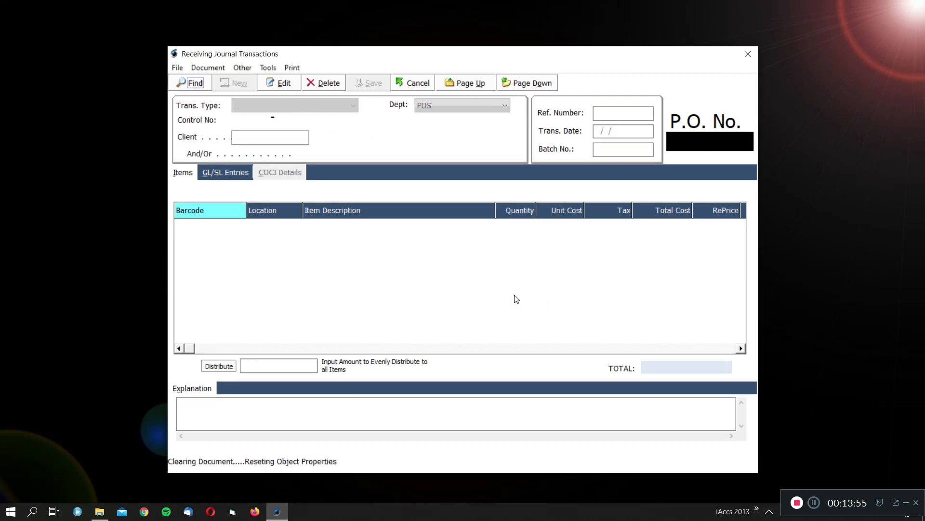
- Reopen the approved SAMPL RR receiving journal, post it, and exit the Receiving Journal module
click(185, 86)
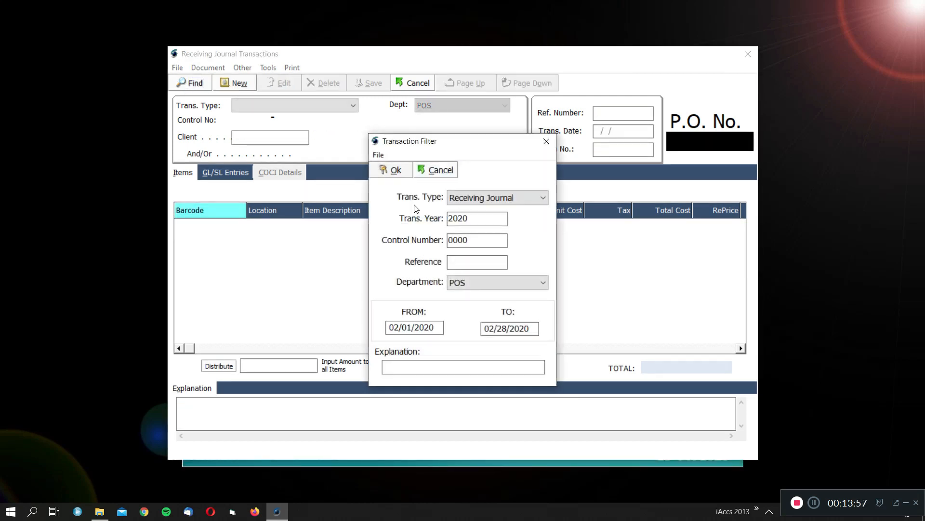
click(395, 170)
double_click(352, 231)
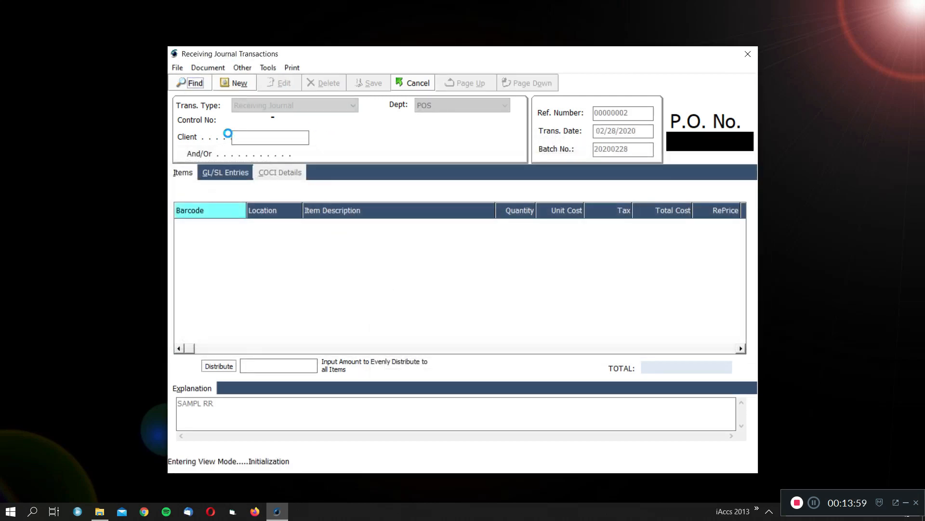
click(208, 68)
click(229, 109)
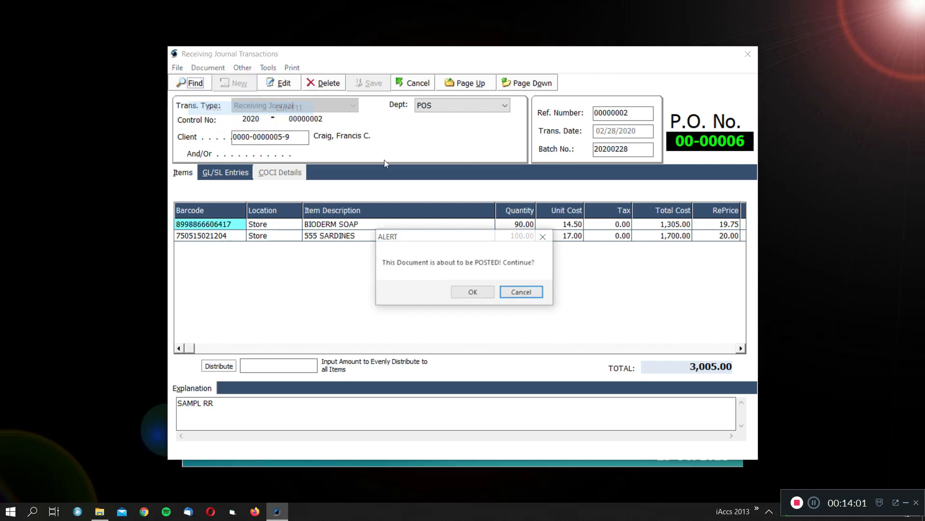
click(472, 293)
click(490, 292)
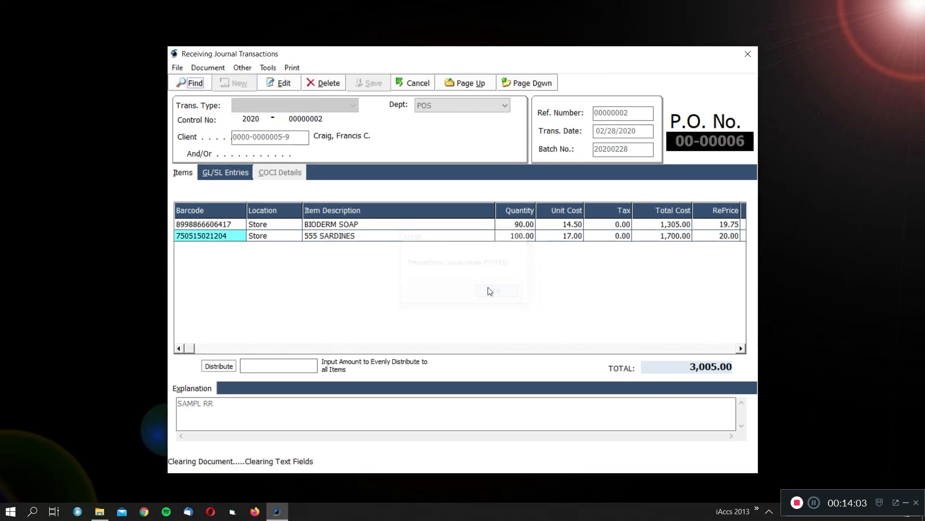
click(747, 54)
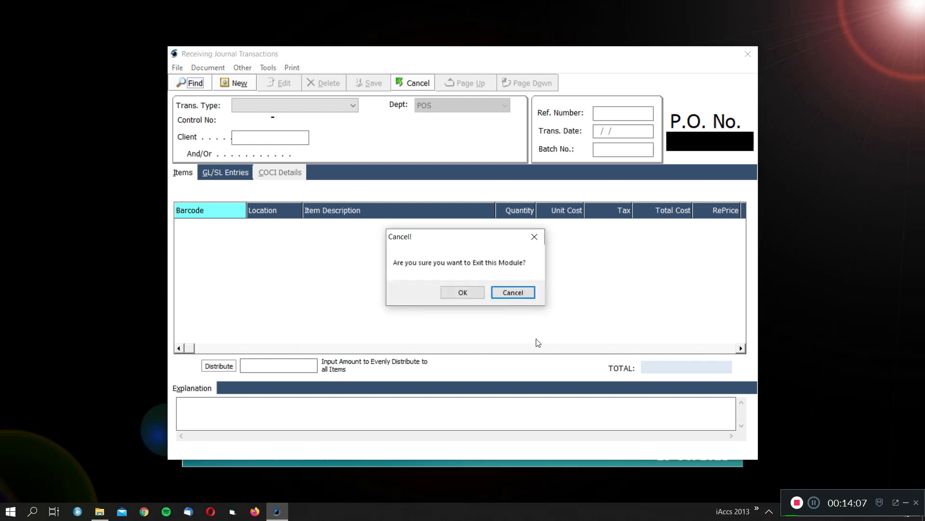
click(452, 291)
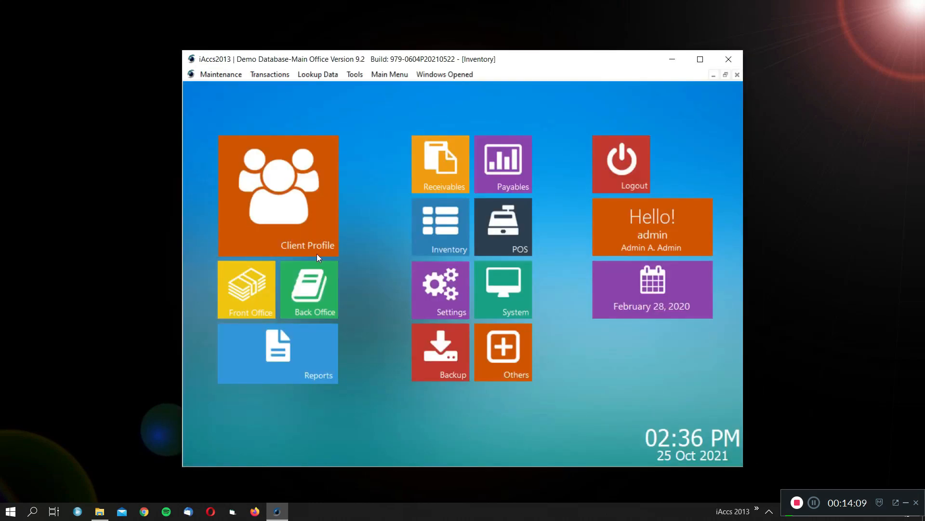
- Open the Item Profile and load the 555 SARDINES record using the description filter 555
click(214, 76)
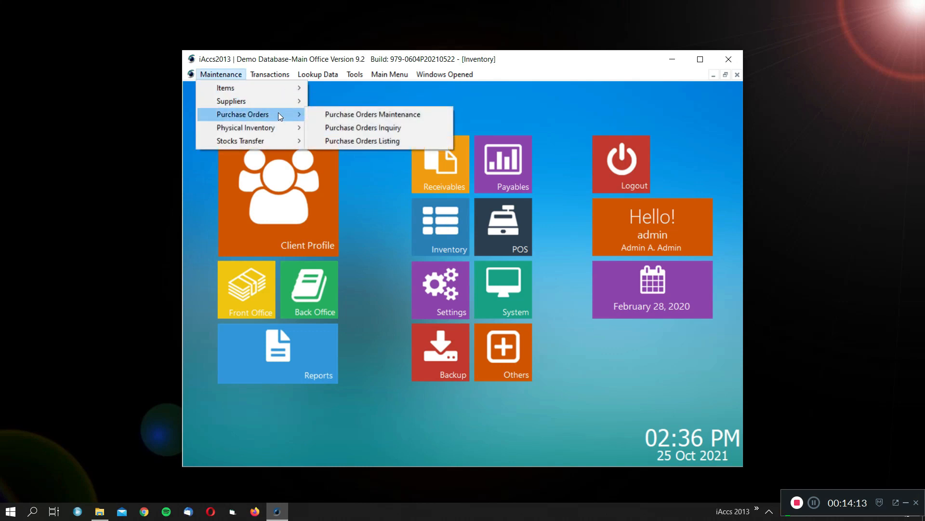
mouse_move(283, 87)
click(325, 89)
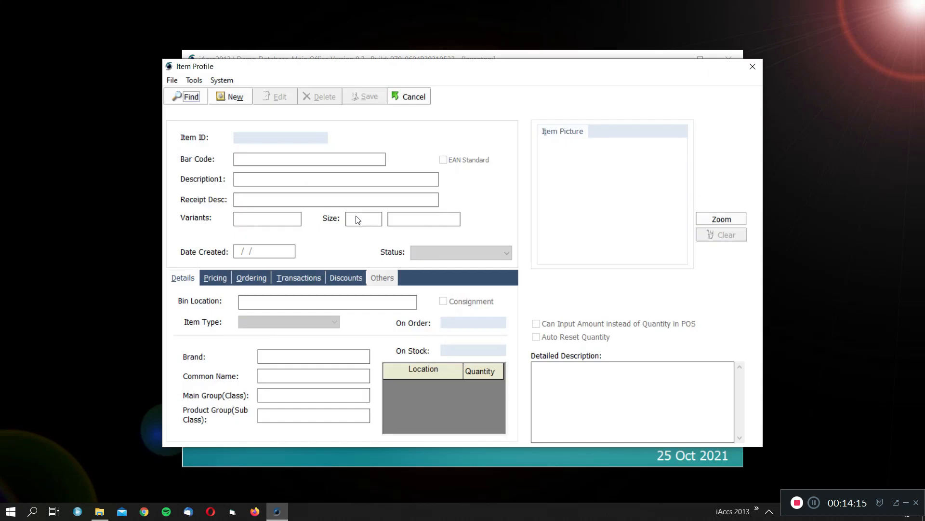
click(182, 100)
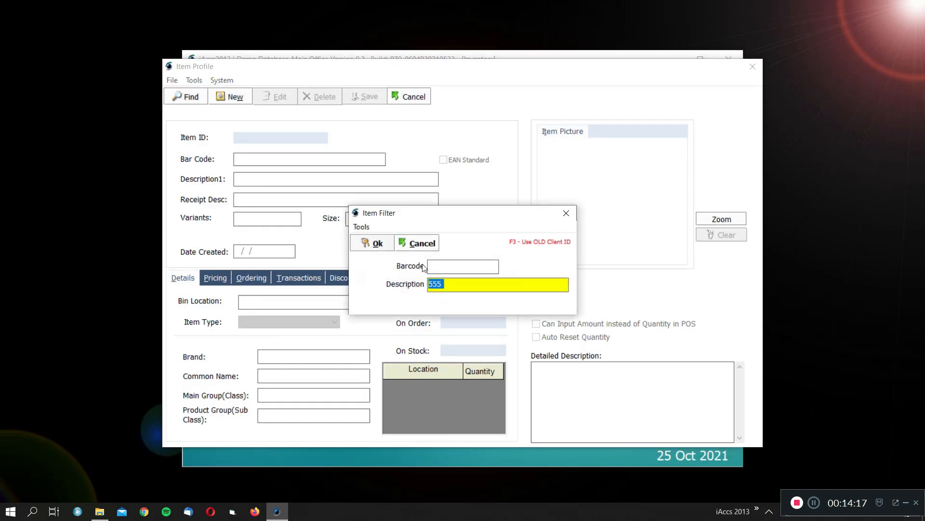
key(Return)
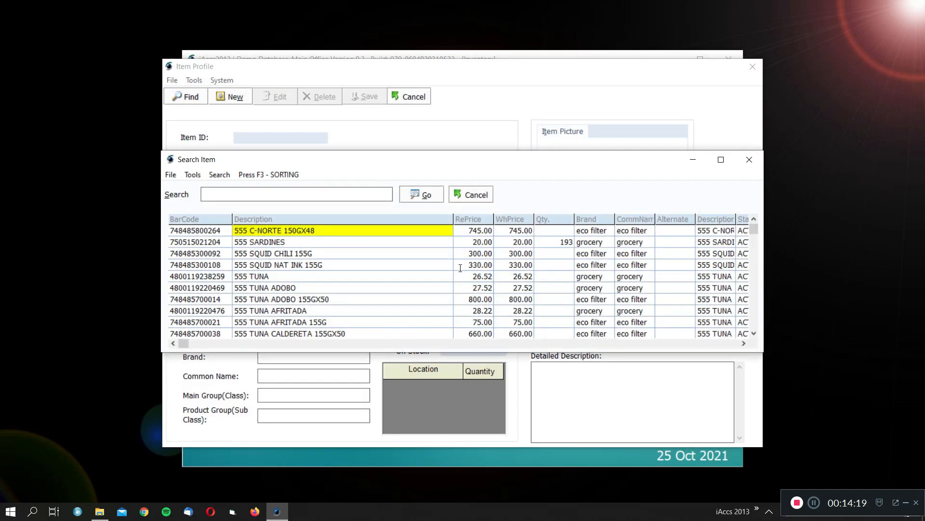
key(Down)
key(Down)
key(Up)
key(Return)
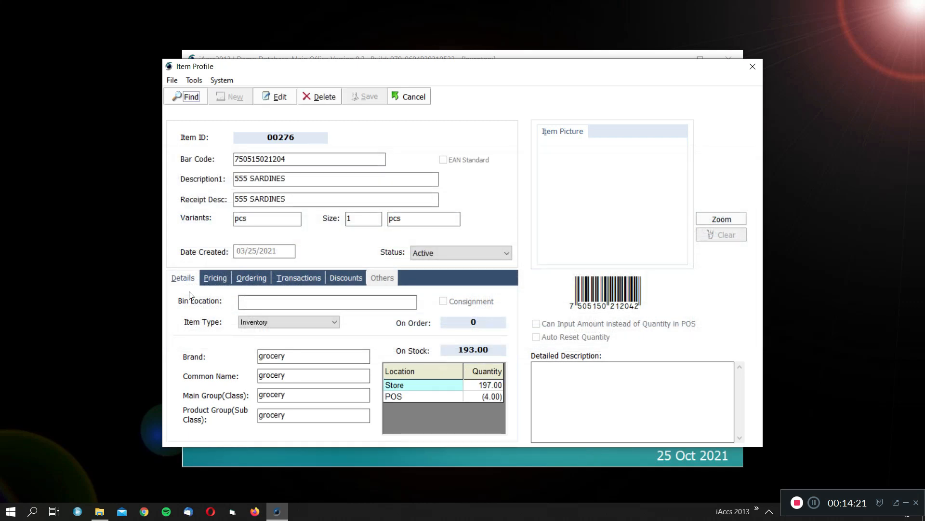
click(291, 281)
click(732, 217)
text(02/28/2020)
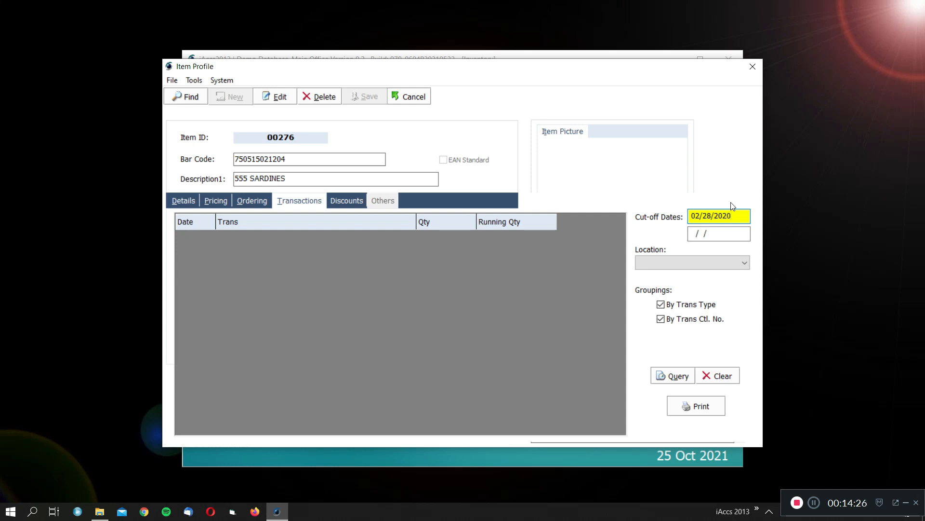
key(Tab)
text(02)
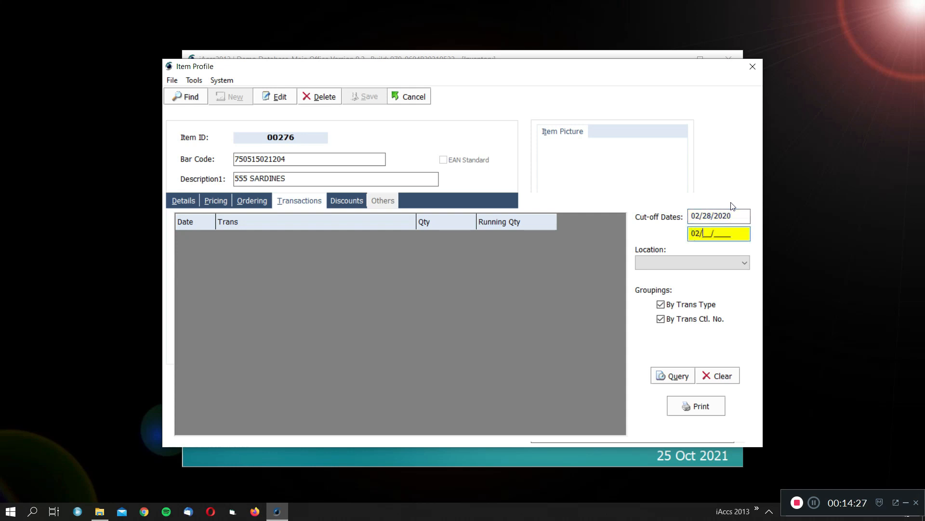
text(282020)
key(Return)
key(Return)
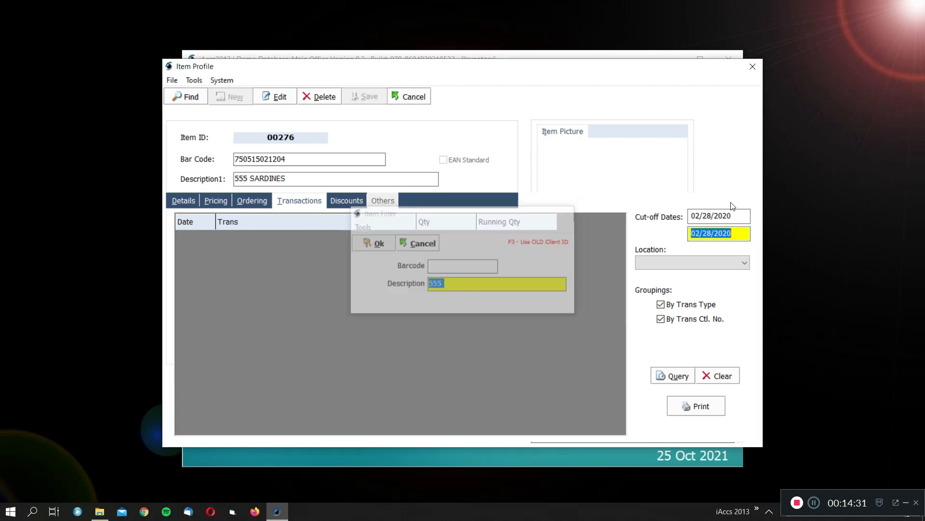
key(Down)
key(Return)
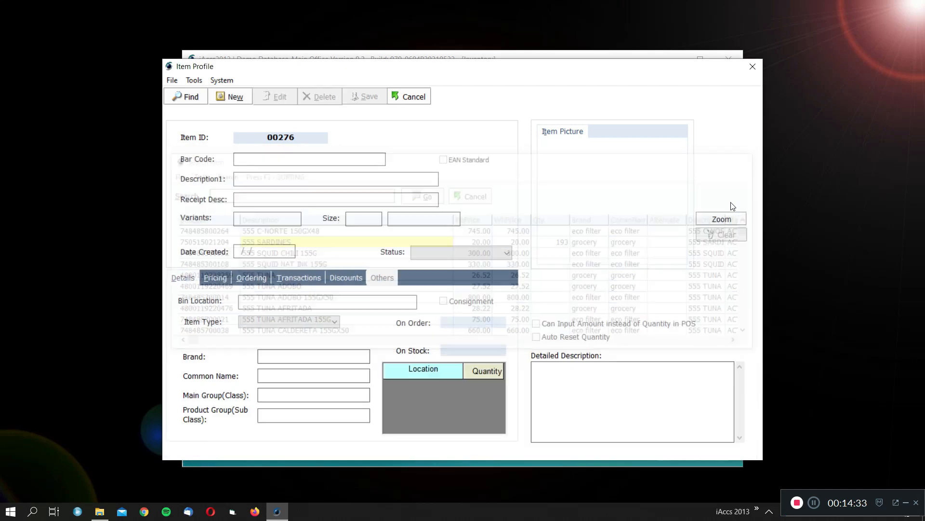
- Query the stock transactions of 555 SARDINES with both cut-off dates set to 02/28/2020 and examine the entries
click(299, 277)
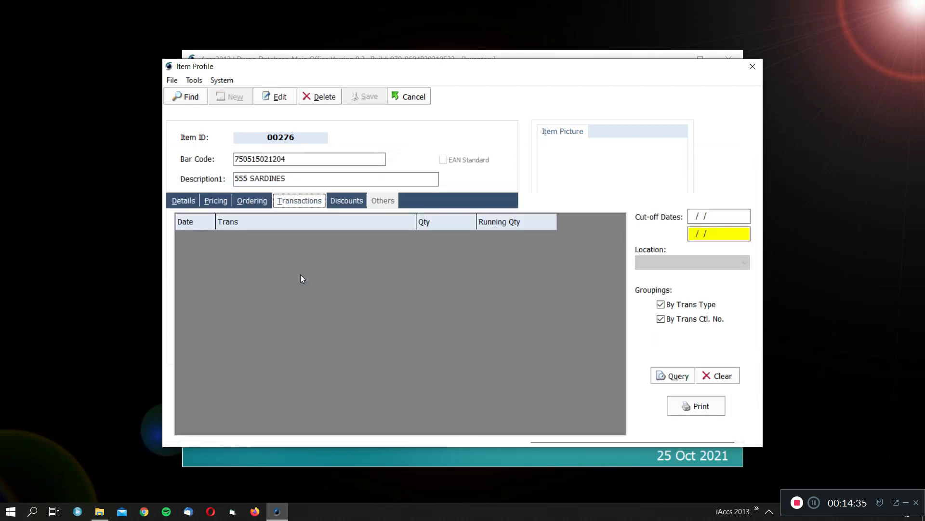
click(720, 215)
text(0228202)
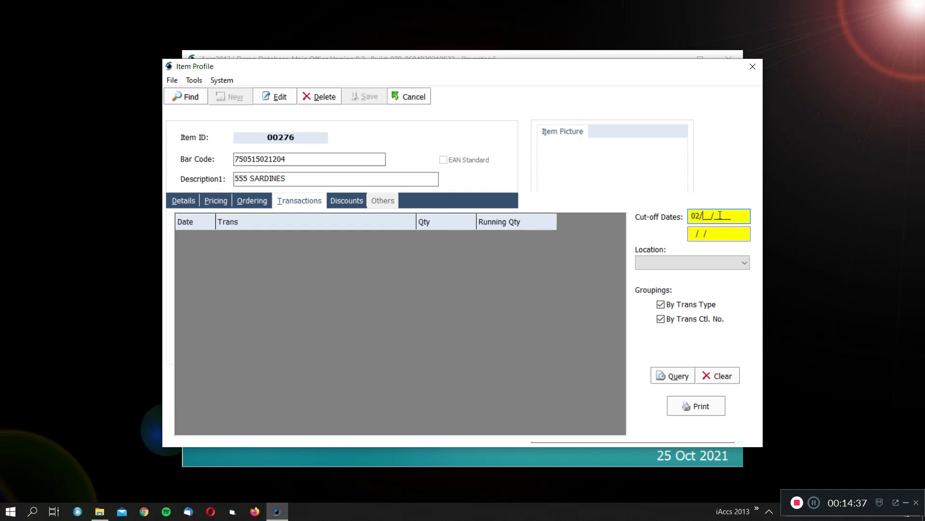
click(742, 232)
text(02/28/2020)
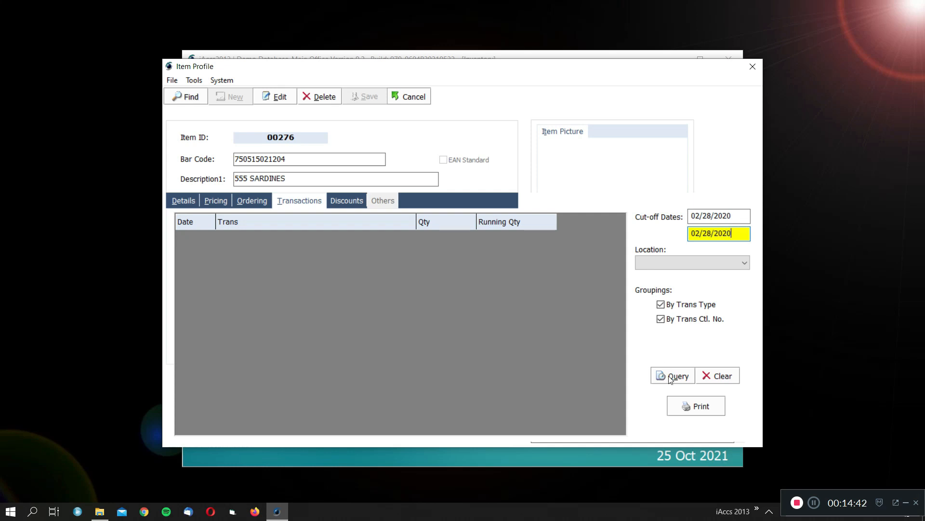
click(672, 376)
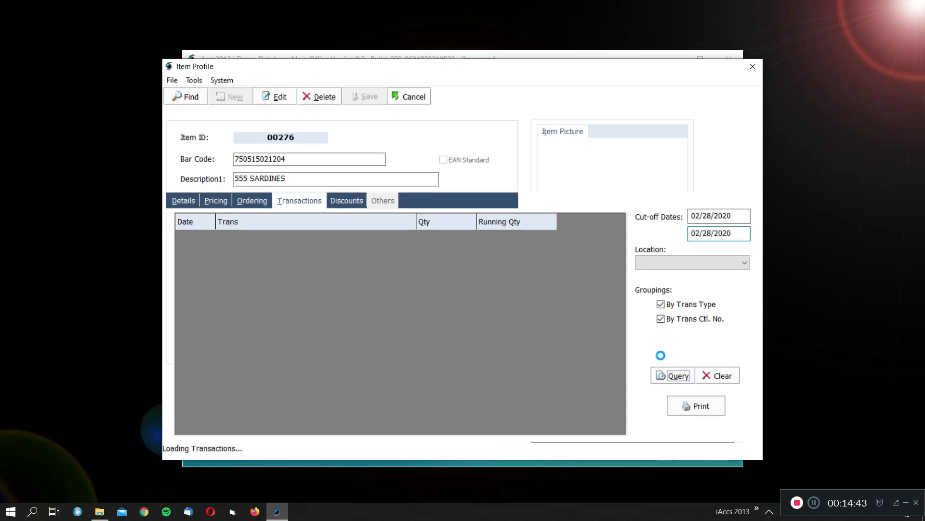
drag(198, 260, 570, 262)
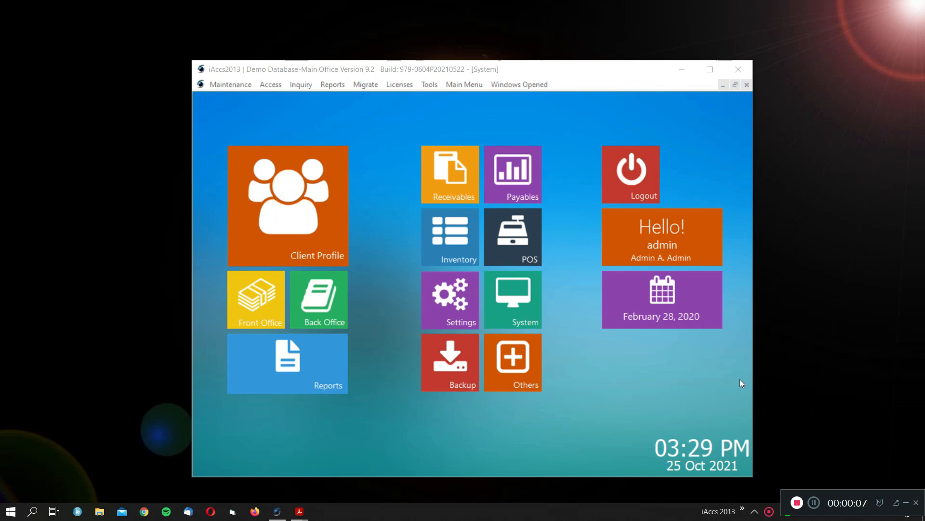
- Open the POS transaction processing, review the cashier's totals, and start a new sales invoice
click(531, 247)
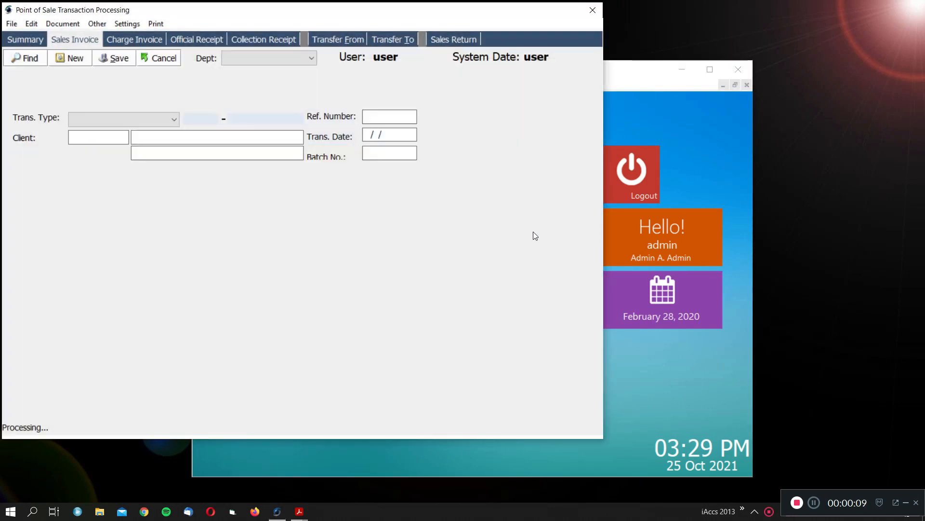
drag(178, 14, 203, 20)
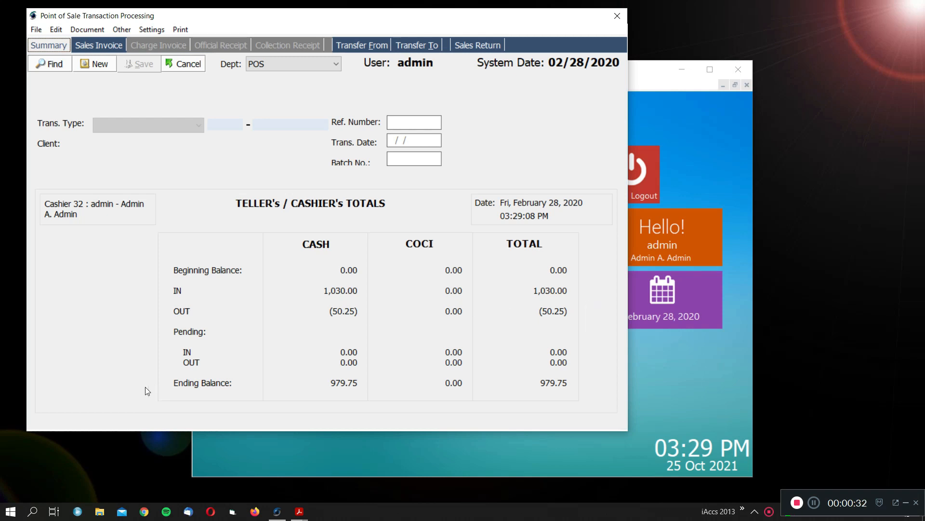
drag(318, 388, 338, 386)
click(99, 45)
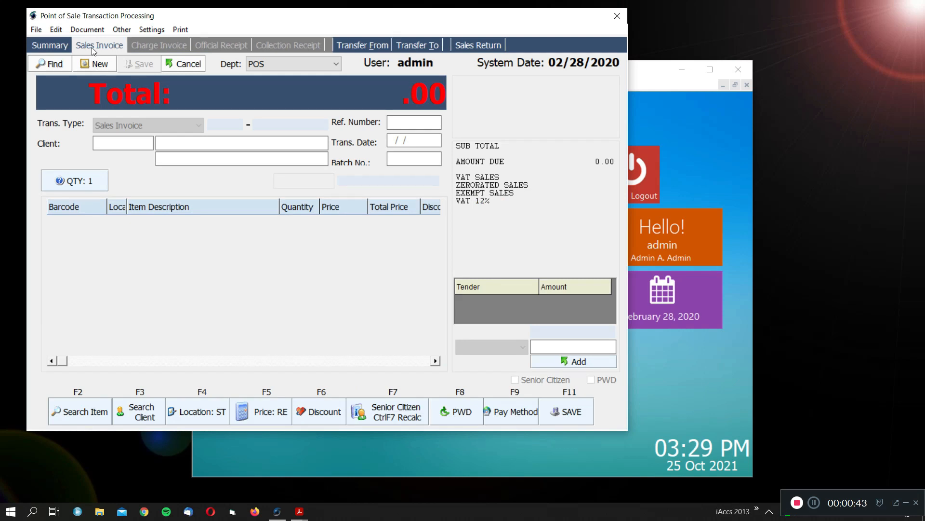
click(95, 65)
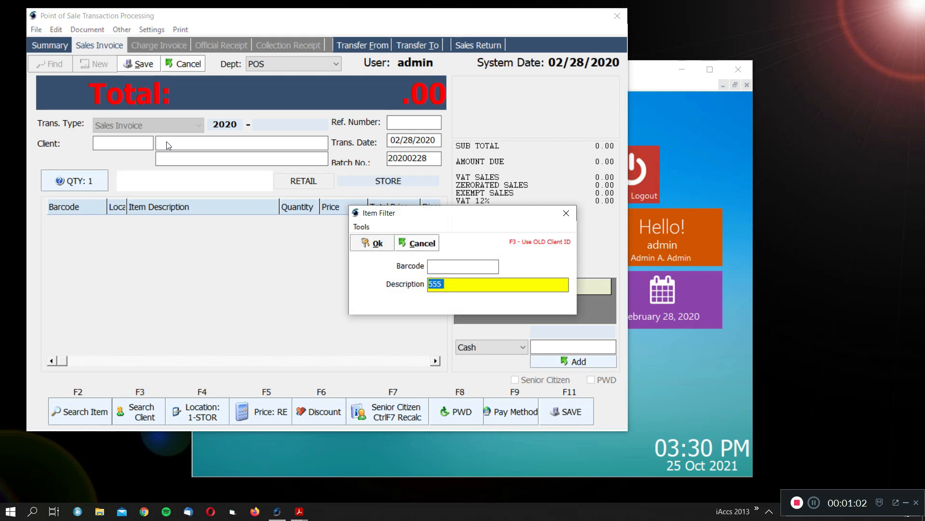
- Add 555 SARDINES to the sales invoice using the 555 item filter, and assign the second client in the client list
key(Return)
key(Down)
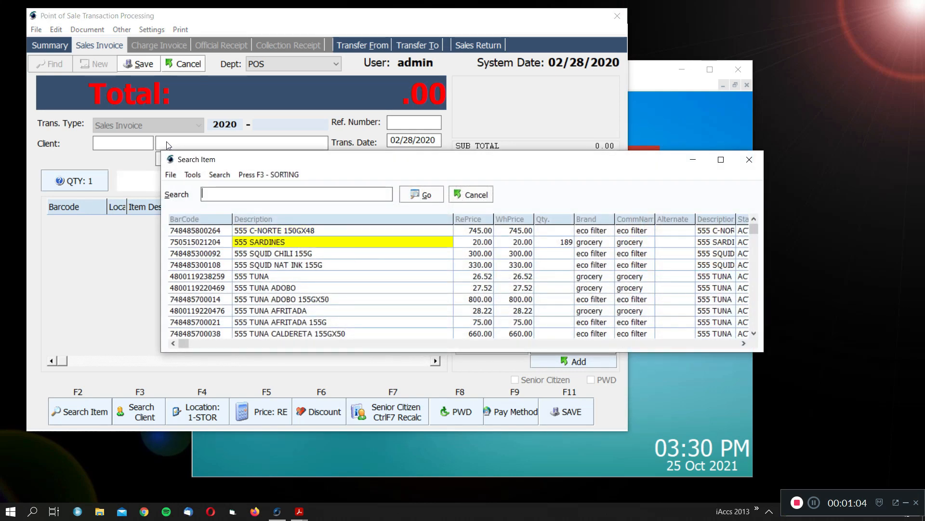
key(Return)
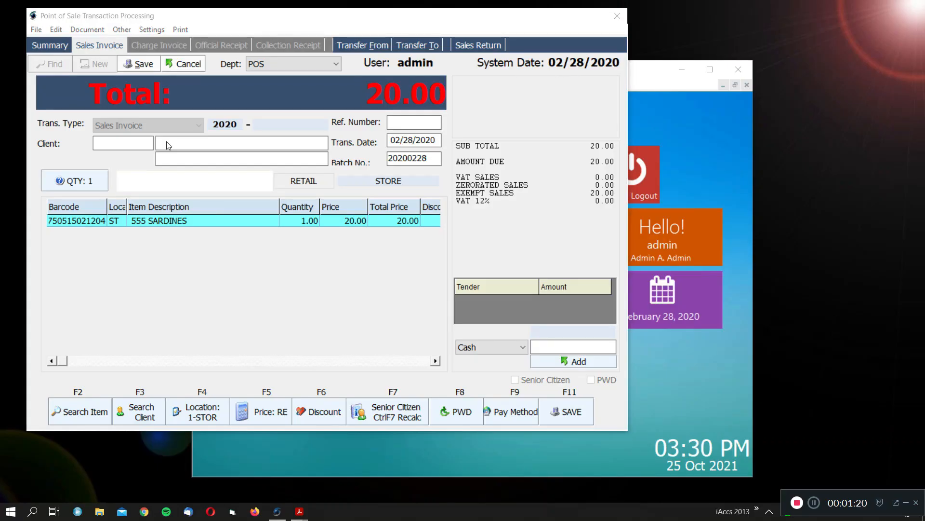
key(F3)
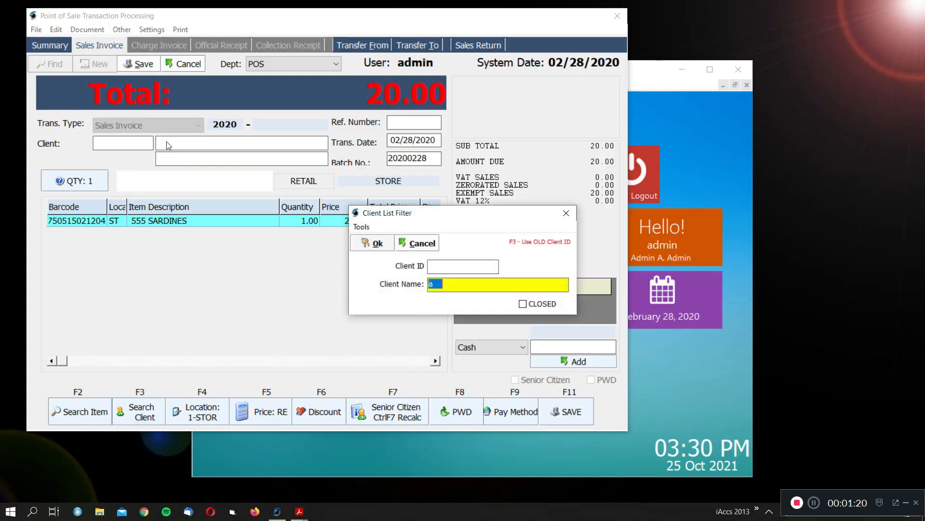
key(Return)
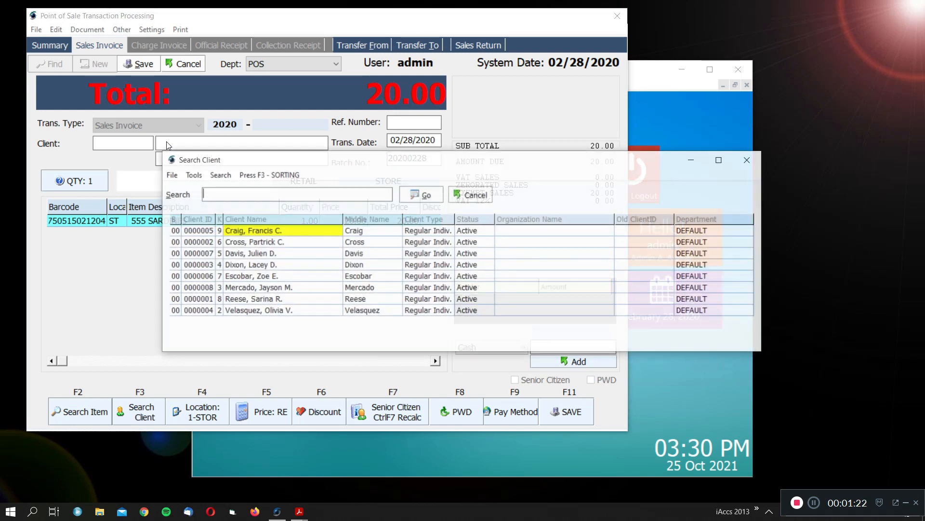
double_click(277, 241)
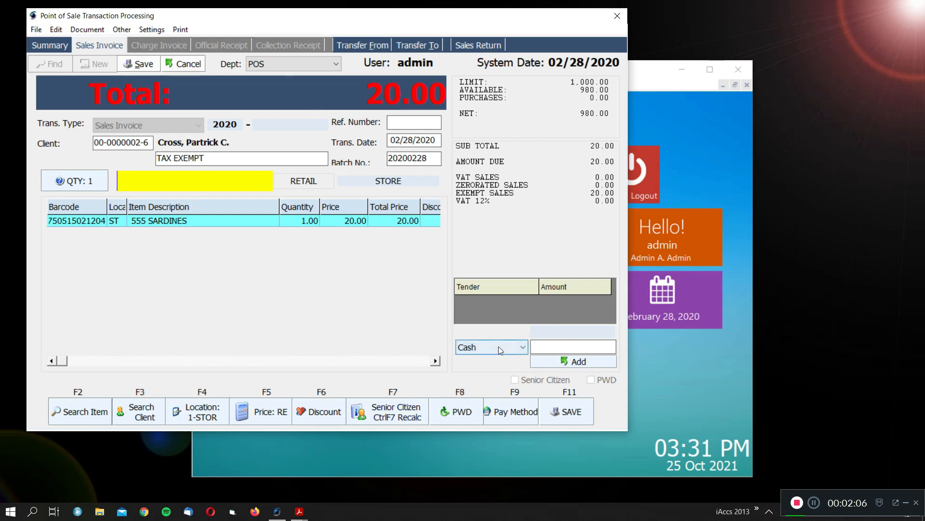
- Add a Cash tender of 20.00 as payment for the sales invoice
key(F9)
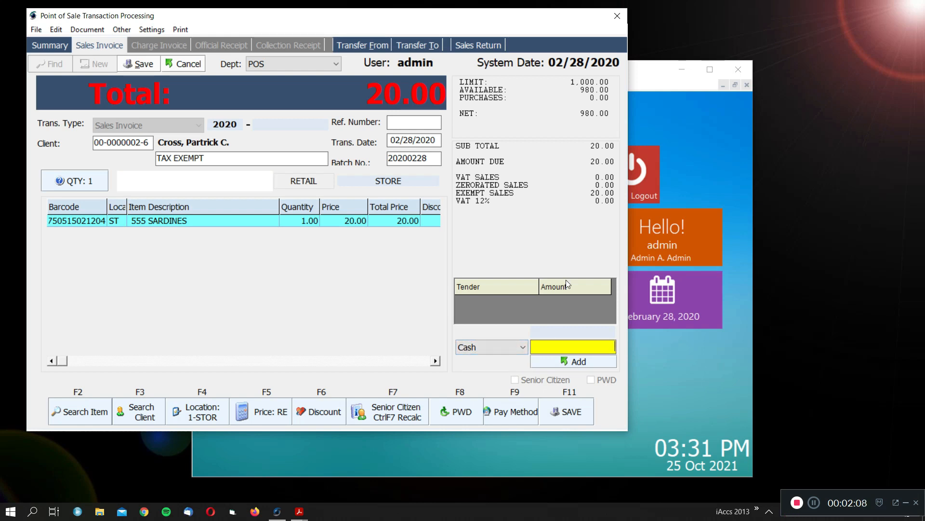
text(20.00)
key(Return)
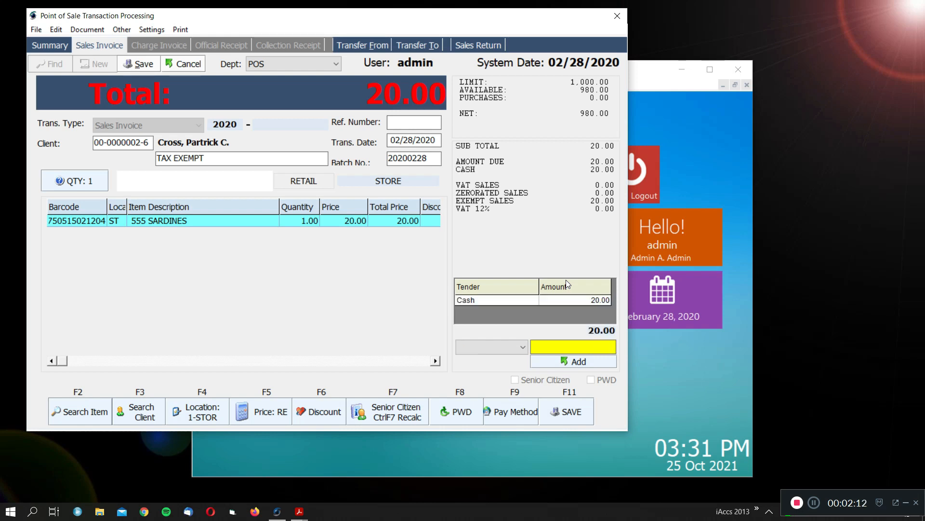
- Save and post the cash sales invoice, reviewing its GL/SL entries before closing the receipt and posting prompts
click(145, 69)
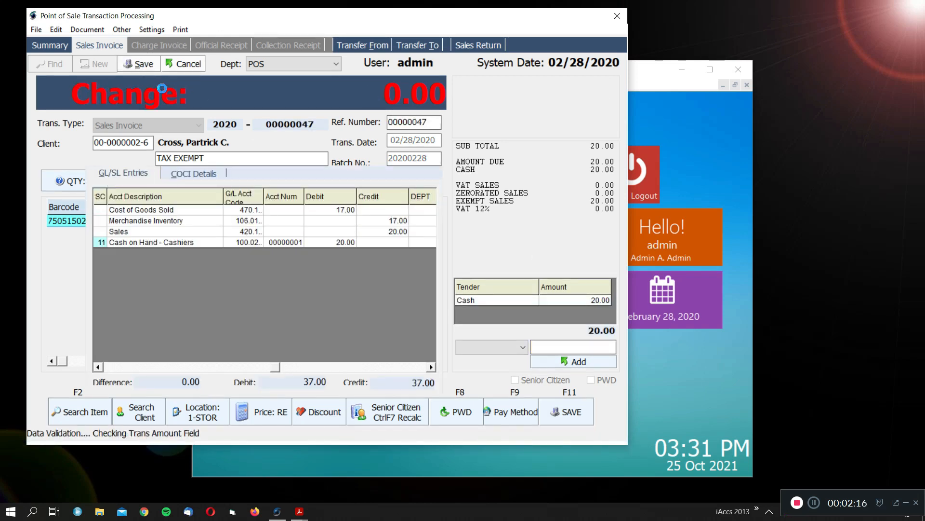
drag(461, 243, 548, 203)
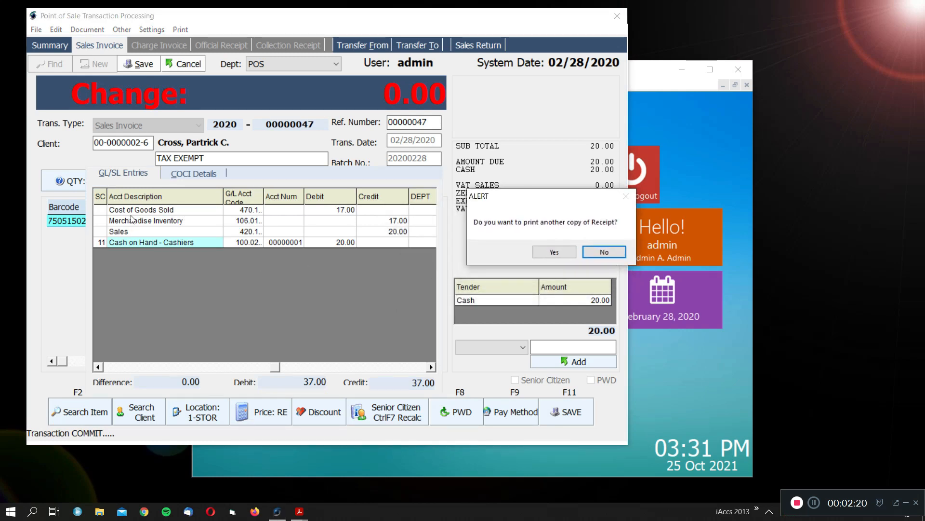
click(160, 215)
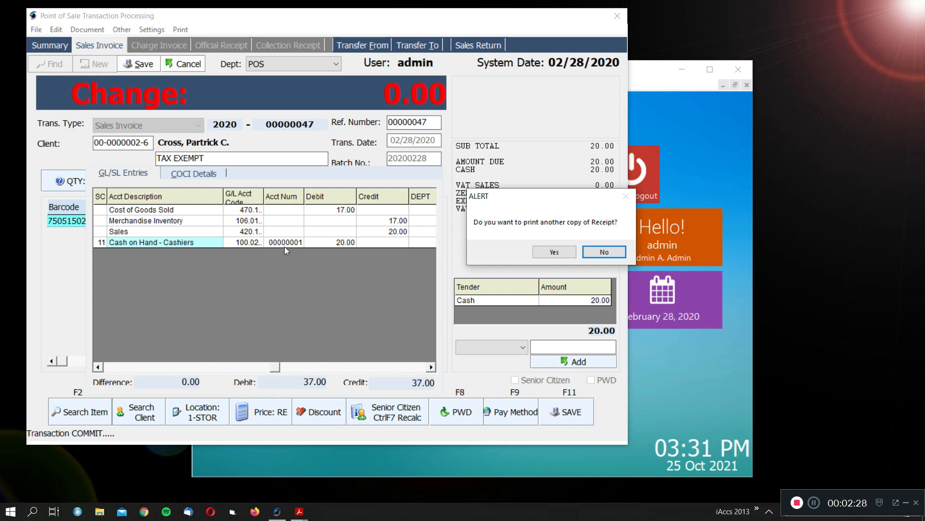
click(572, 255)
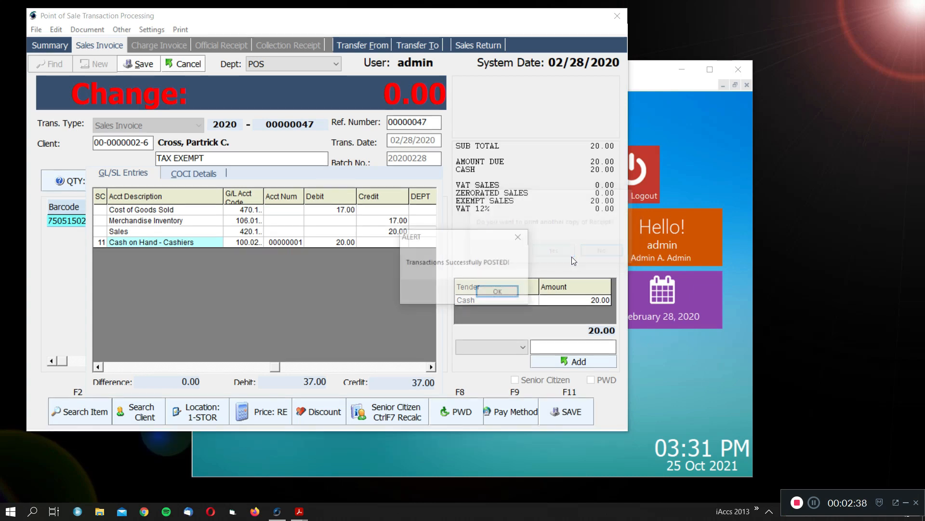
click(487, 291)
- Start another sales invoice and assign the same client as on the cash sale
click(107, 68)
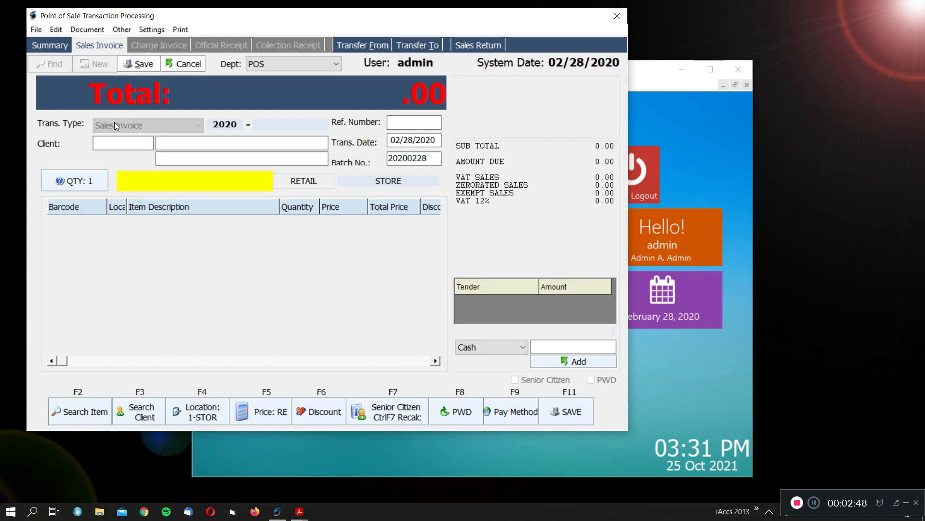
key(F3)
key(Return)
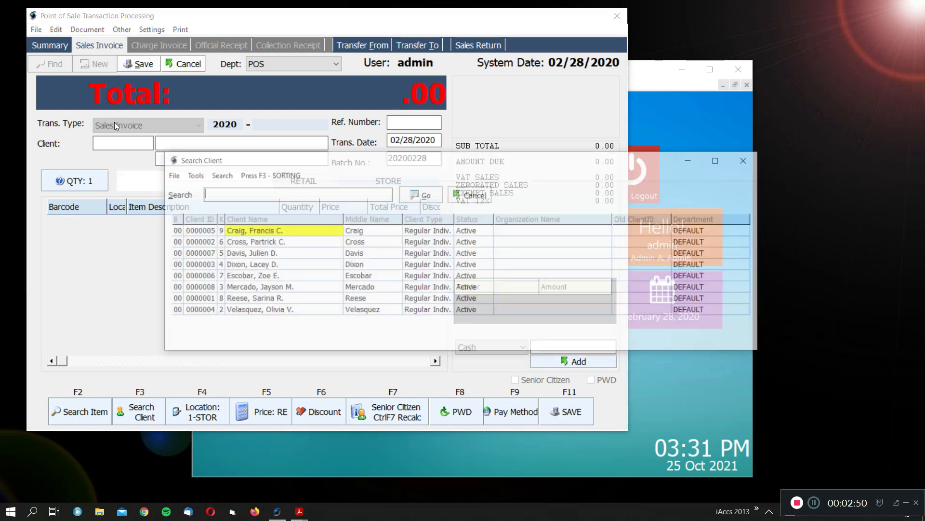
key(Down)
key(Return)
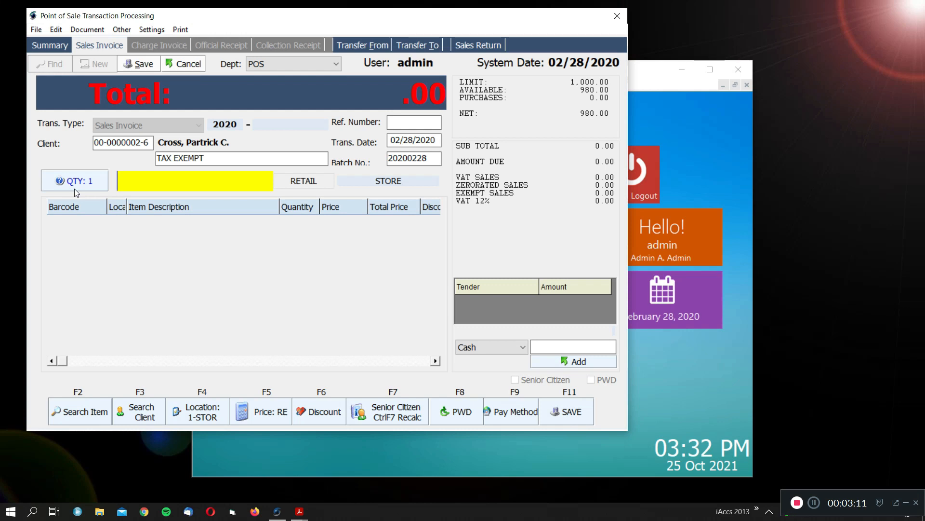
- Set the quantity to 10 and add 555 SARDINES to the new sales invoice
click(65, 183)
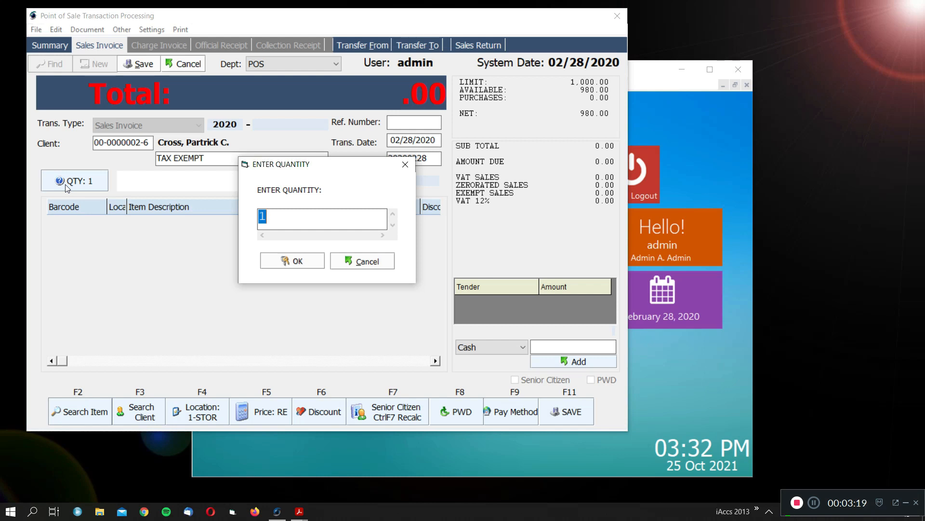
text(10)
key(Return)
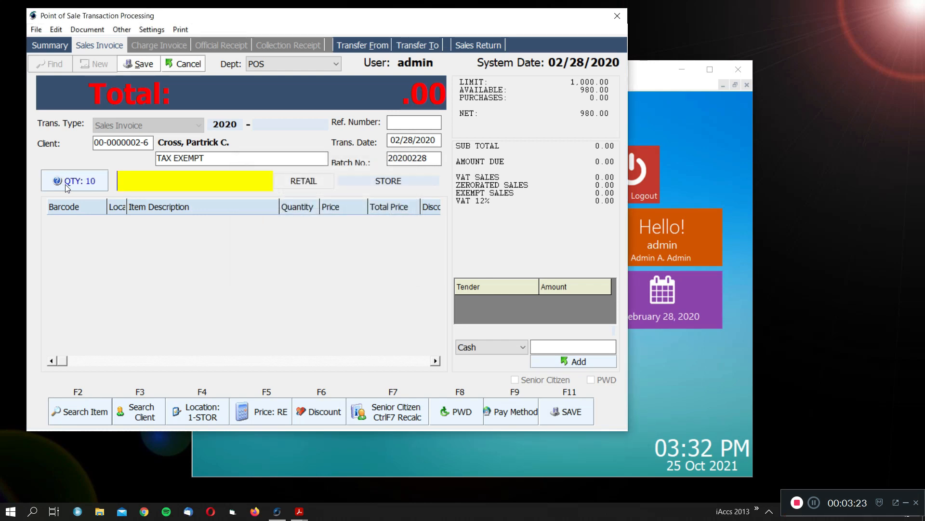
key(F2)
key(Return)
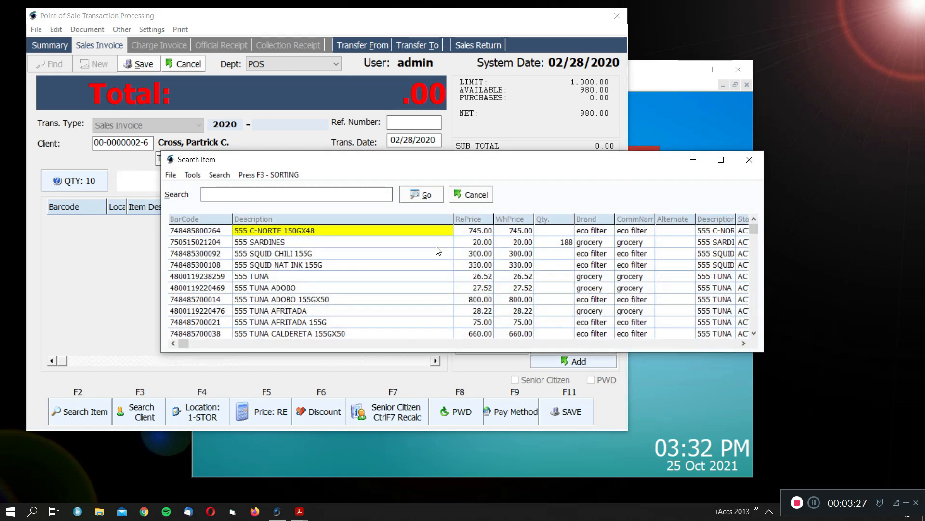
double_click(438, 243)
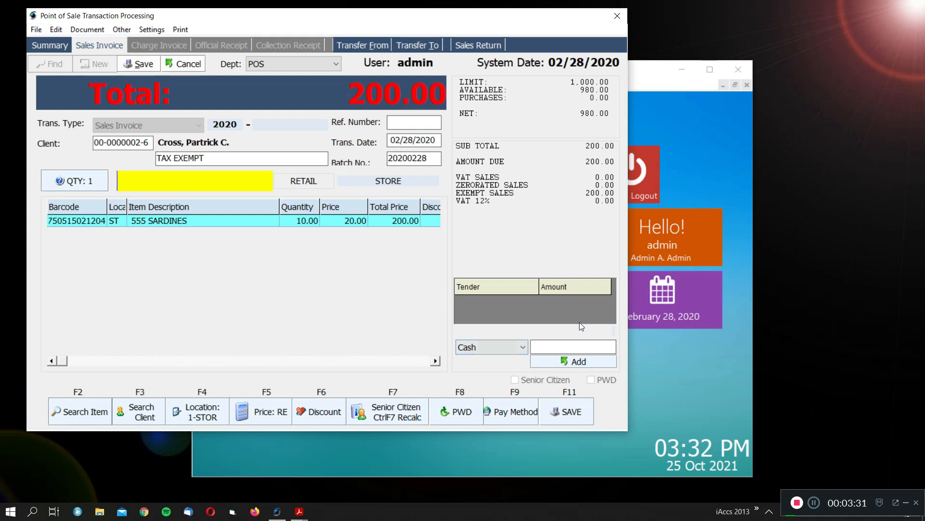
- Choose Credit as the payment method and enter the full 200.00 as the tender amount
click(504, 411)
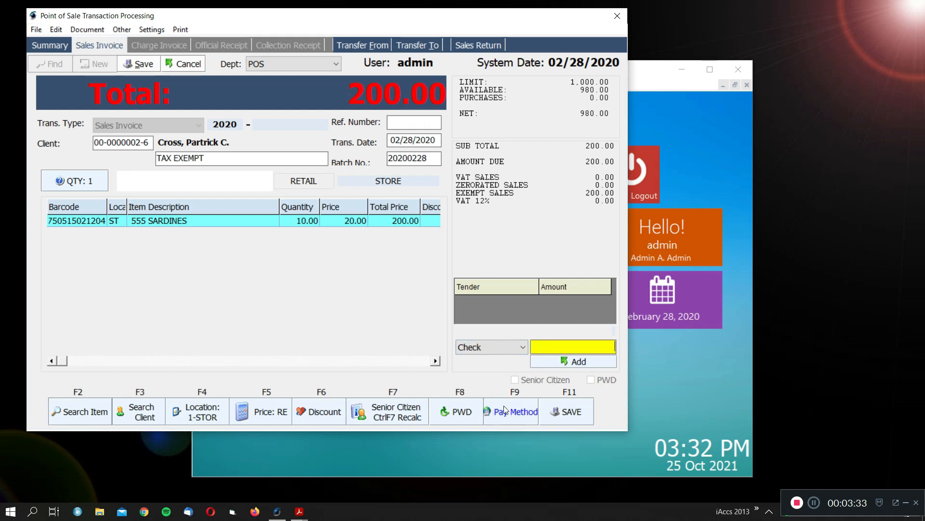
click(498, 414)
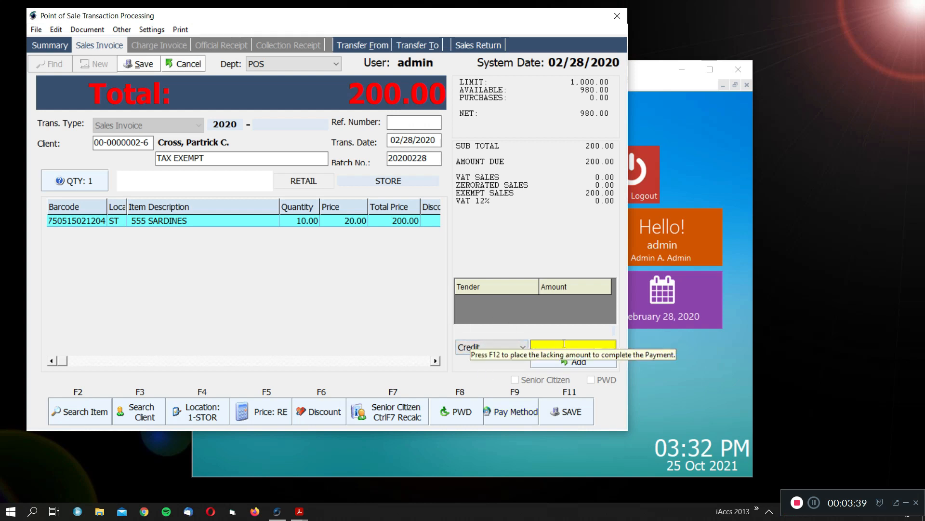
key(F12)
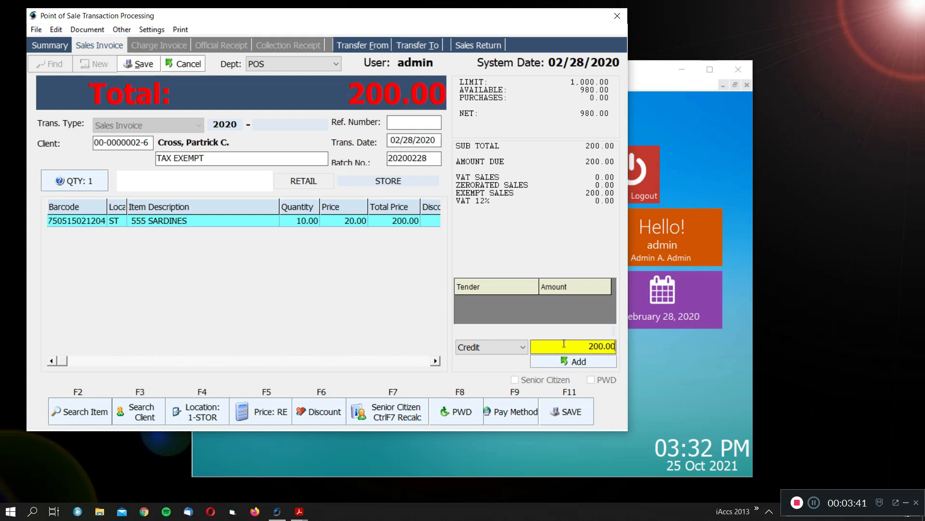
key(Return)
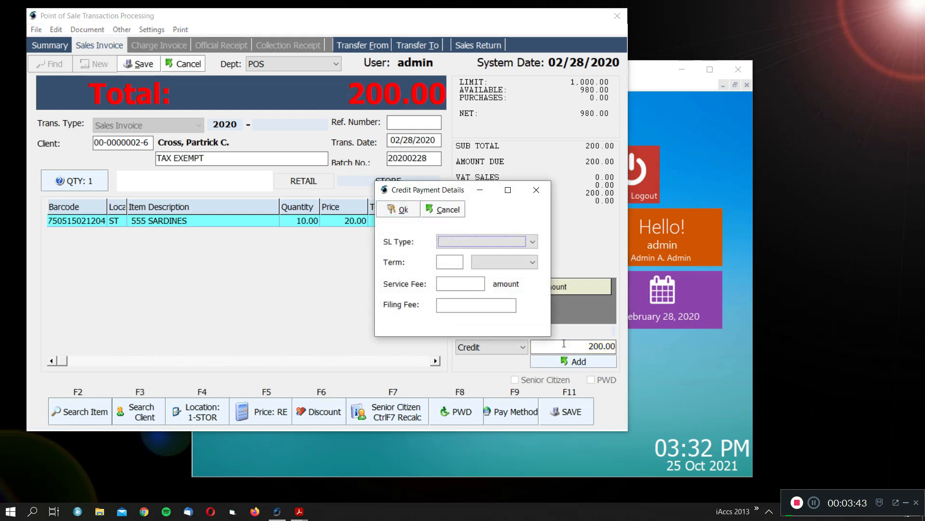
- Set the credit payment details to SL type A/R - Trade with a 1-month term, and accept the non-cash payment
click(486, 239)
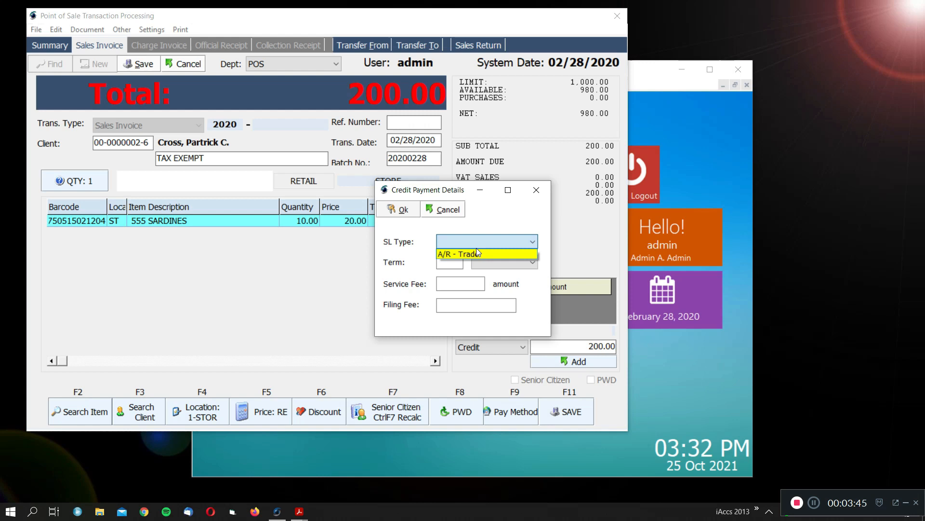
click(479, 256)
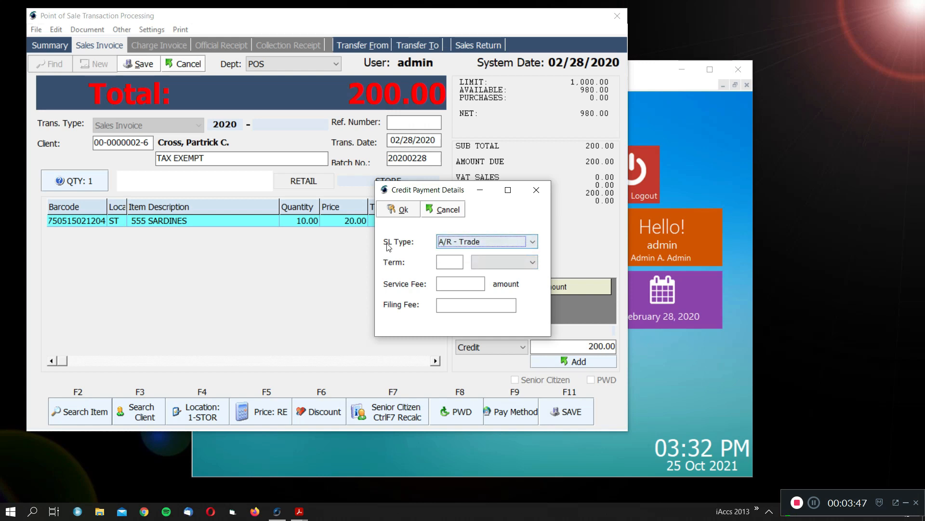
click(439, 263)
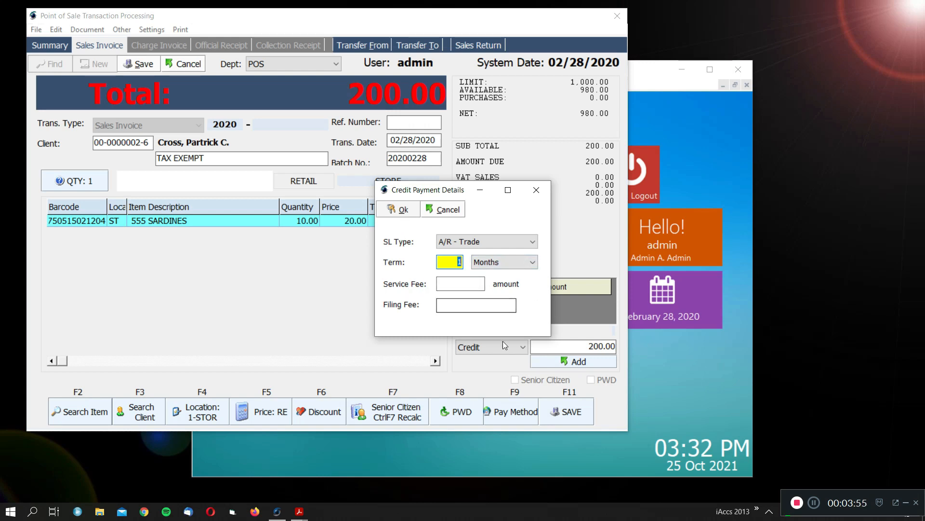
click(467, 281)
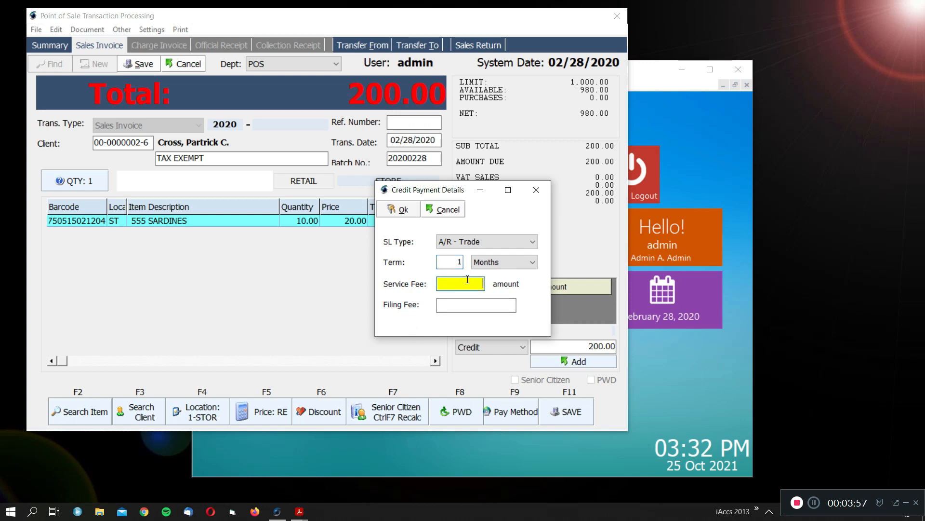
click(403, 208)
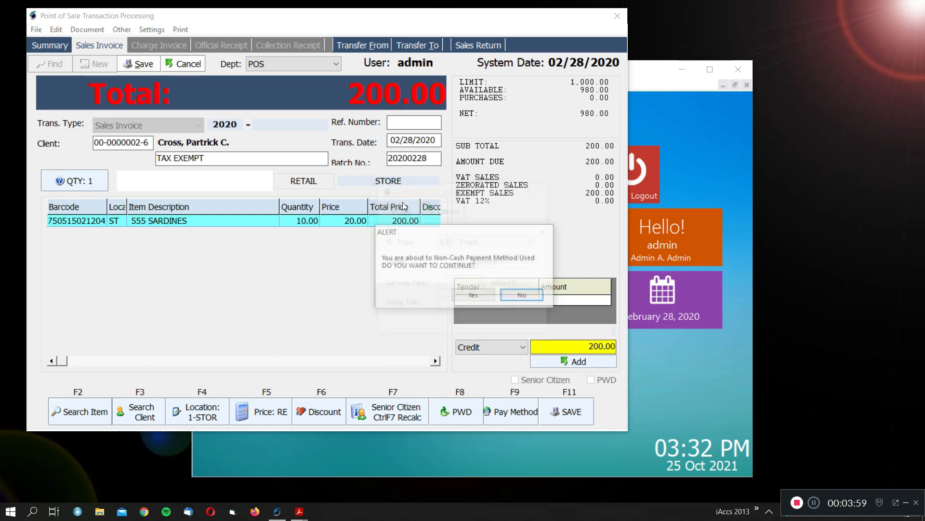
click(475, 295)
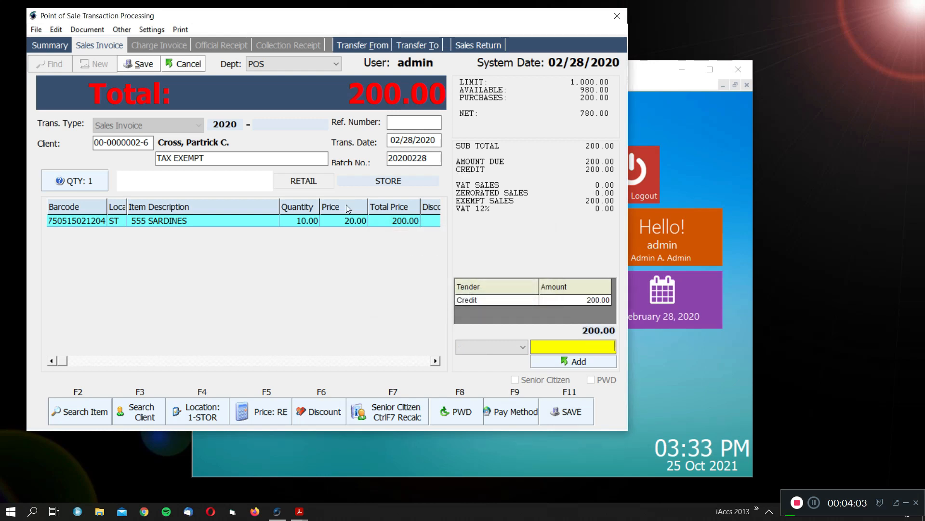
- Save and post the credit sales invoice, reviewing its GL/SL entries and declining another copy of the receipt
key(F11)
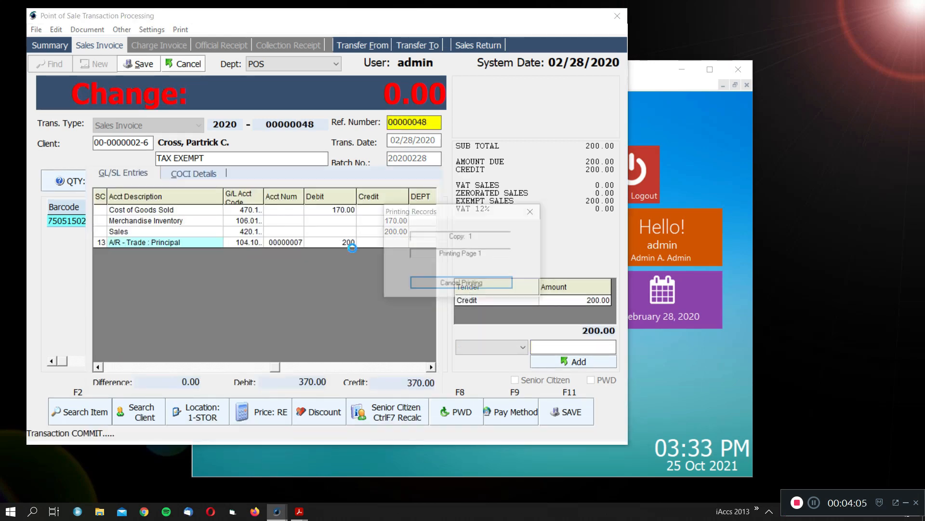
drag(458, 245, 520, 229)
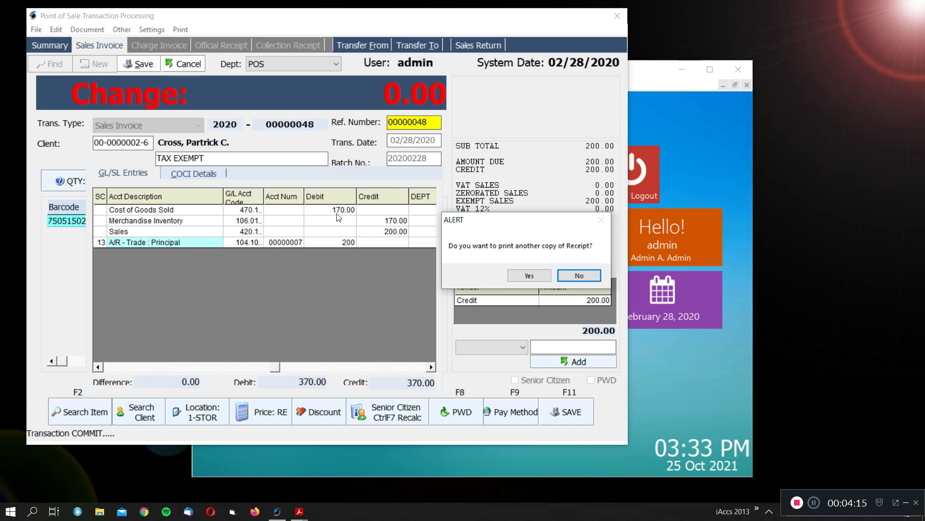
click(566, 278)
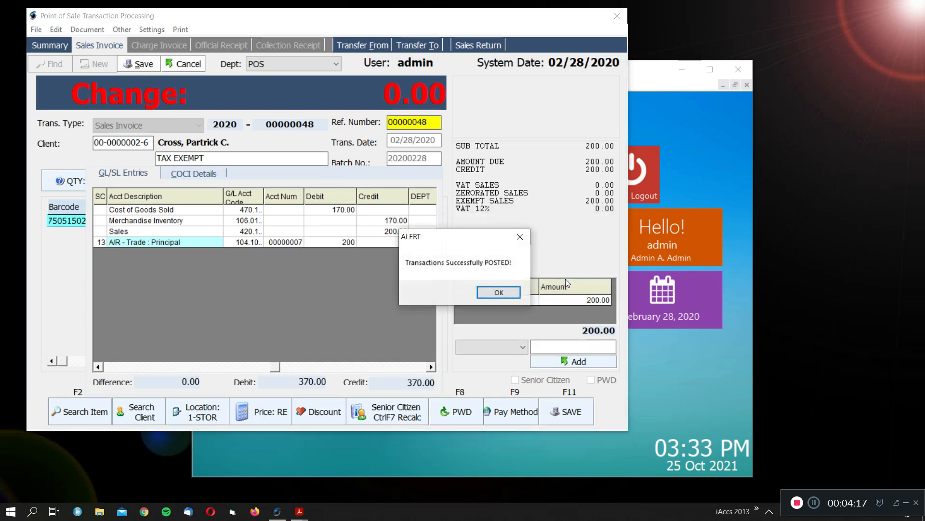
click(499, 292)
- Switch to Acrobat Reader and examine the Charge Invoice.pdf receipt, from the client details through credit line, signature, maturity date and permit information
mouse_move(299, 510)
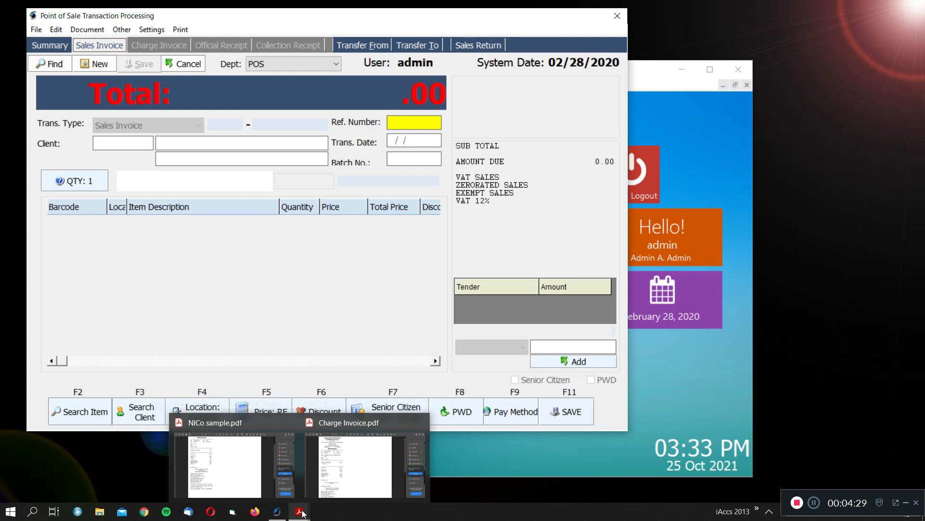
click(380, 466)
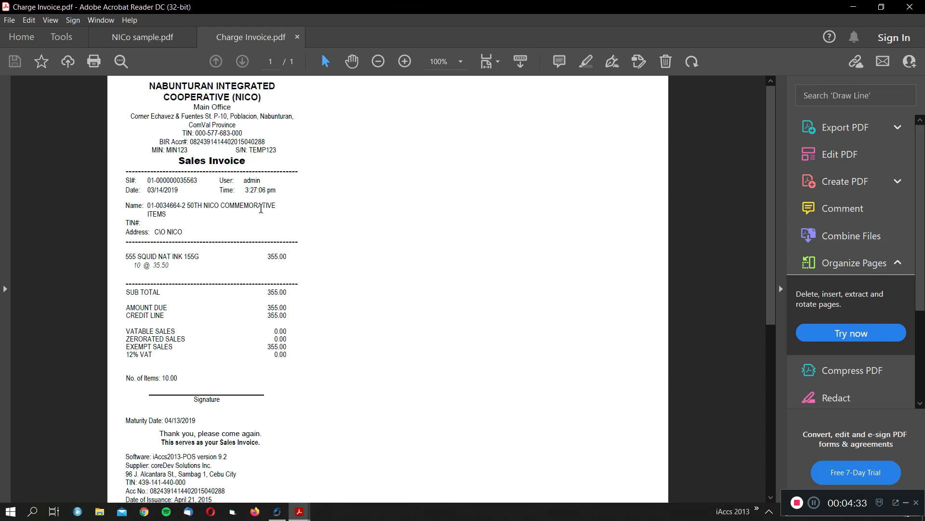
scroll(261, 208, up, 1)
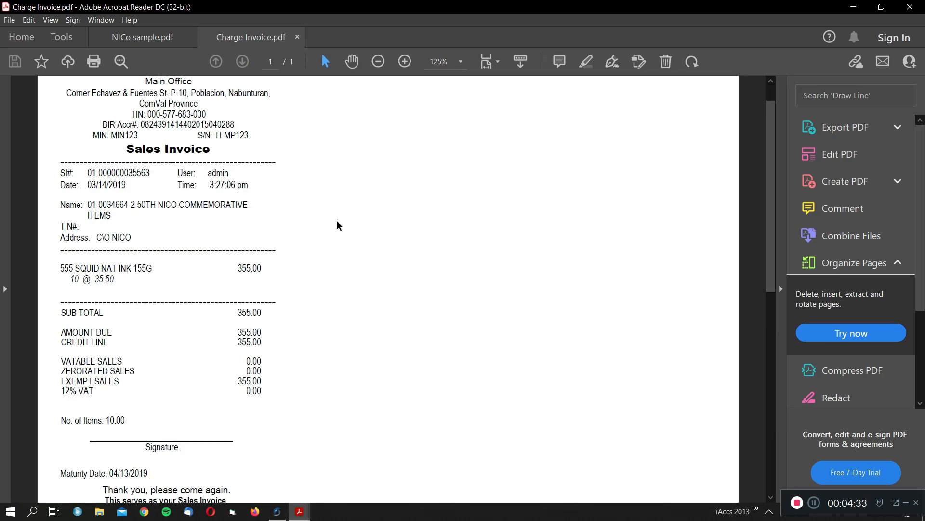
click(781, 304)
scroll(207, 270, down, 2)
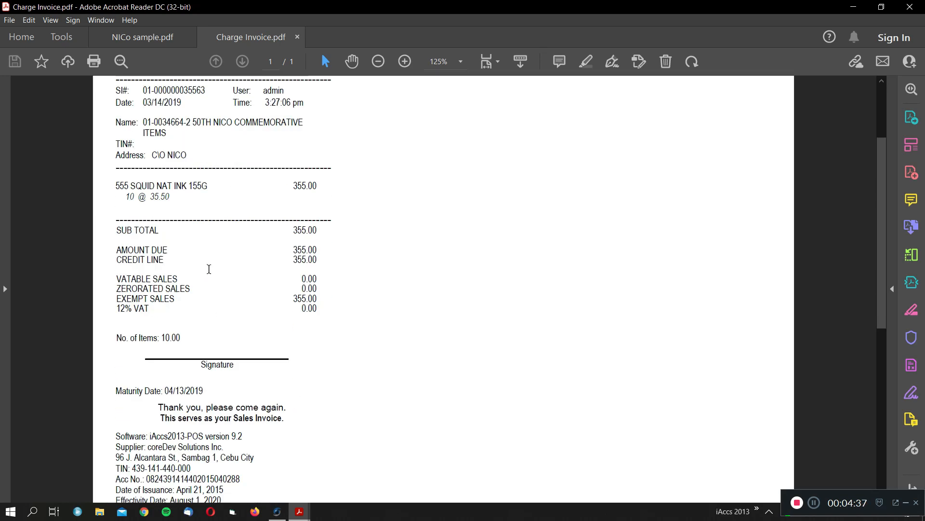
scroll(208, 266, up, 1)
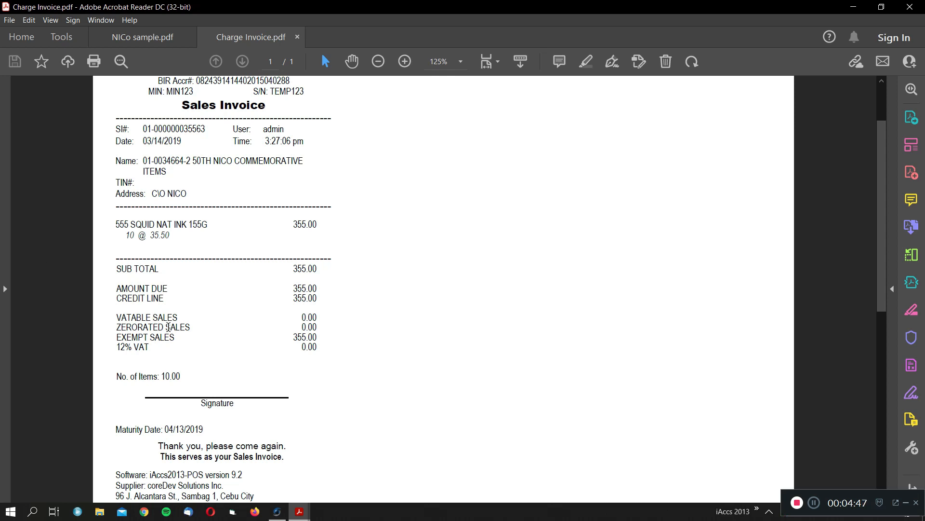
scroll(159, 333, up, 1)
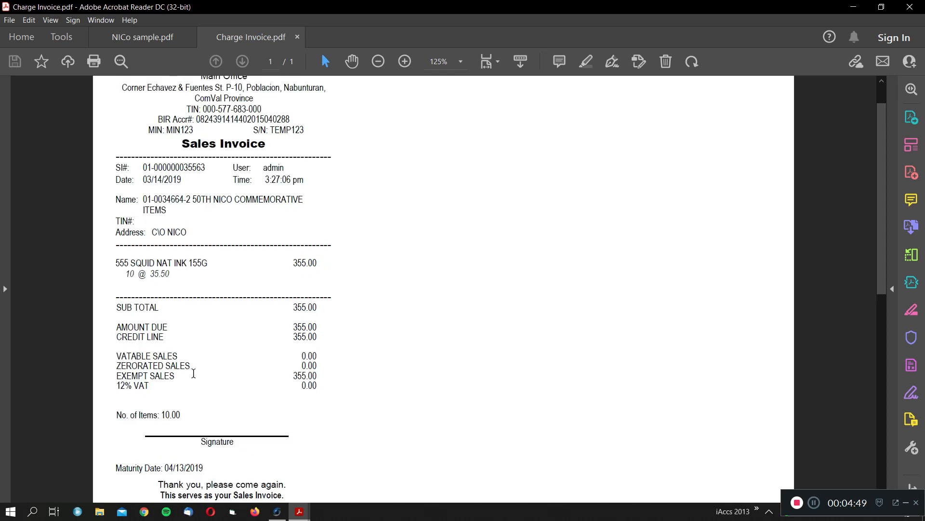
scroll(207, 439, down, 3)
scroll(231, 362, up, 4)
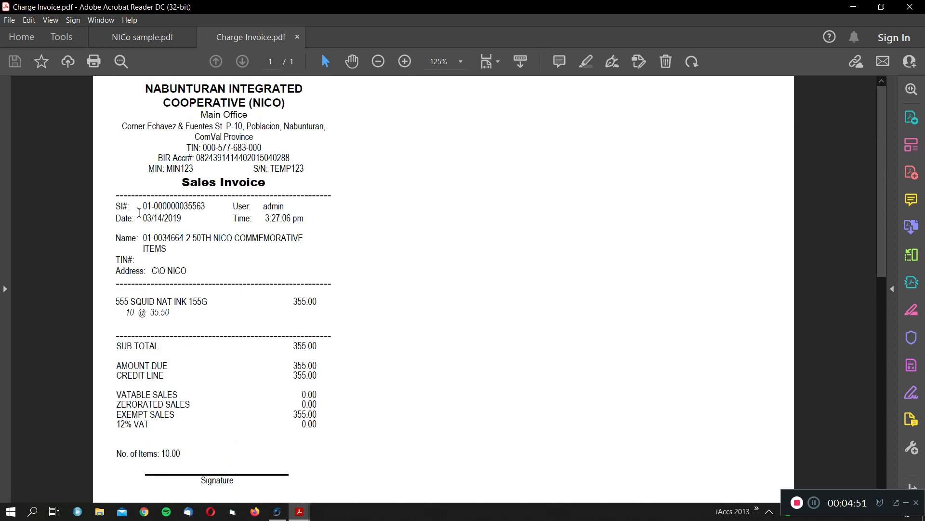
drag(115, 237, 233, 240)
click(166, 259)
scroll(217, 269, down, 2)
scroll(296, 305, up, 4)
scroll(314, 296, down, 5)
scroll(316, 289, down, 2)
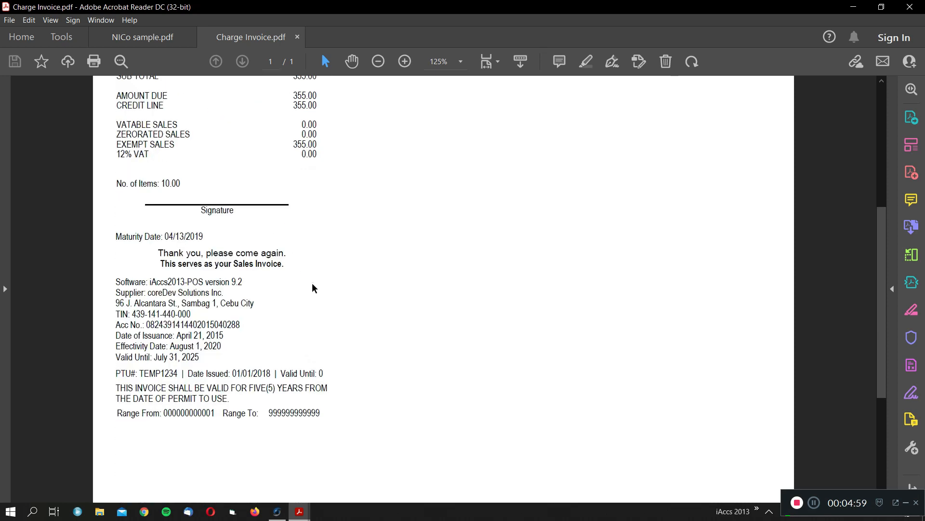
- Examine the cash sales receipt in NICo sample.pdf, covering the invoice number, item line, cash and change, and software permit details
click(154, 33)
scroll(393, 217, up, 2)
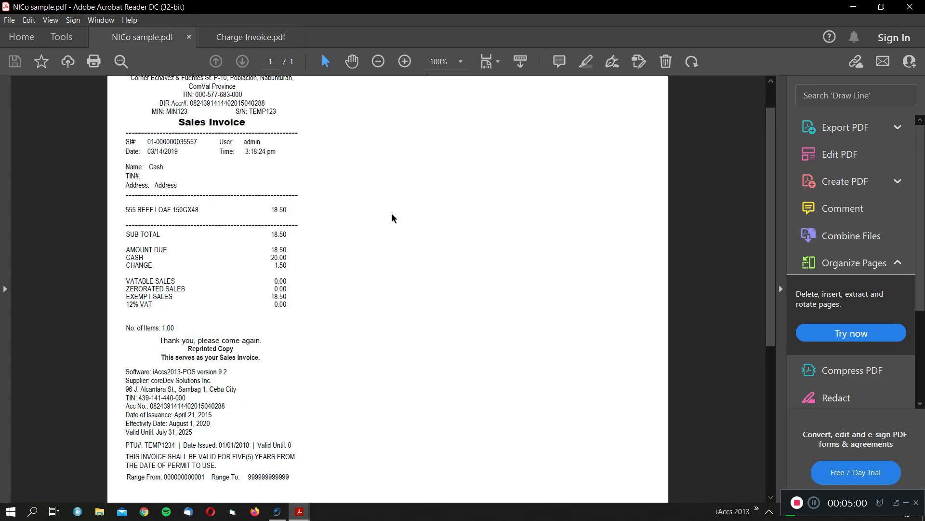
ctrl+scroll(394, 284, up, 1)
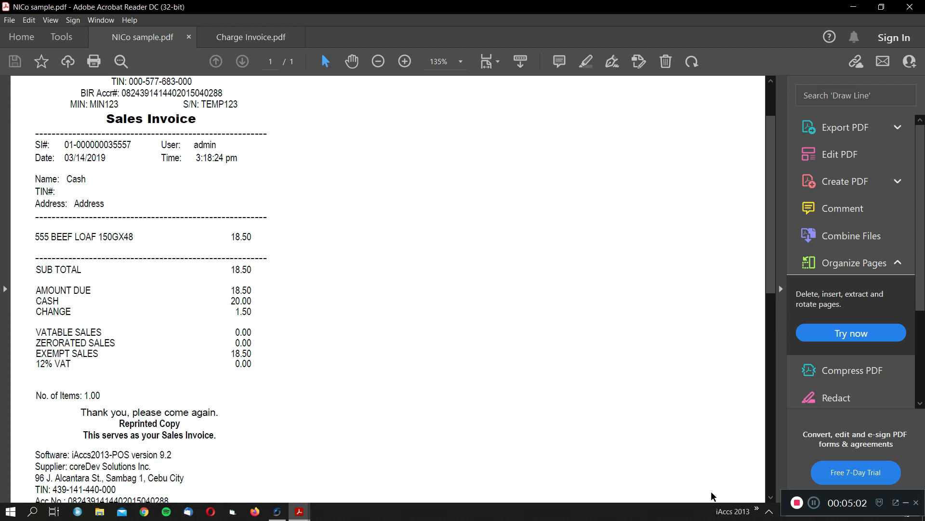
scroll(207, 294, down, 3)
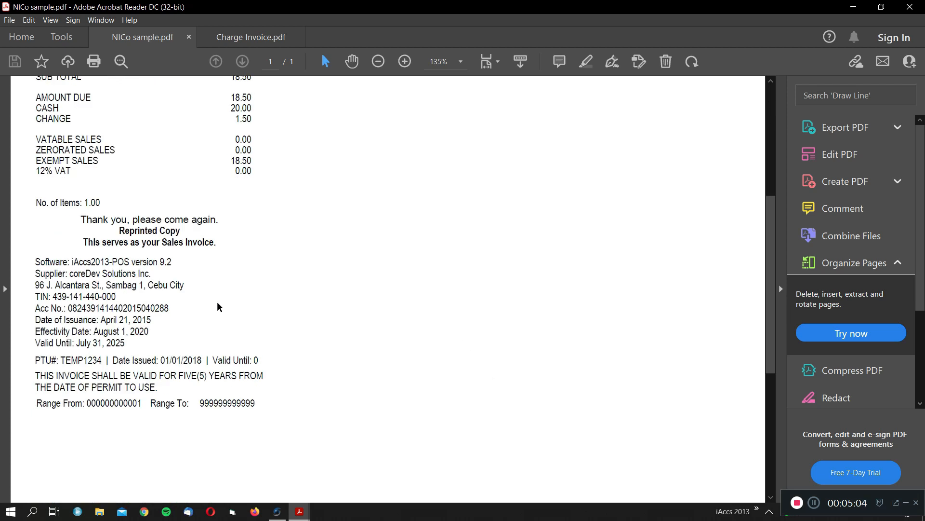
scroll(219, 307, up, 1)
scroll(209, 300, up, 3)
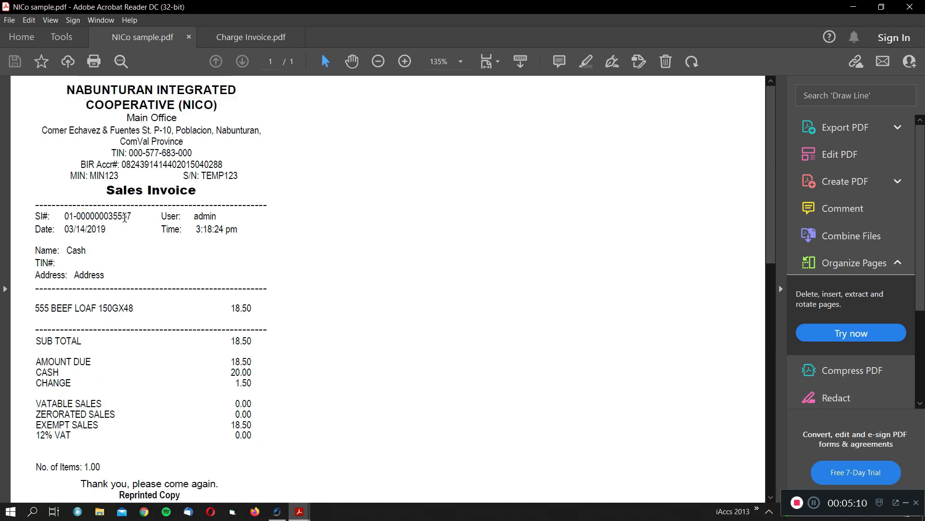
triple_click(135, 217)
click(276, 262)
scroll(123, 284, down, 3)
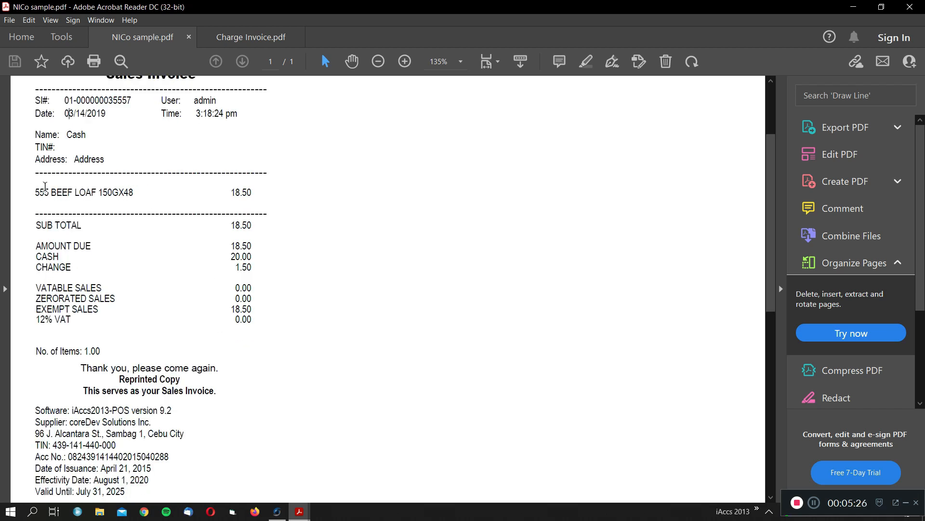
drag(35, 192, 134, 193)
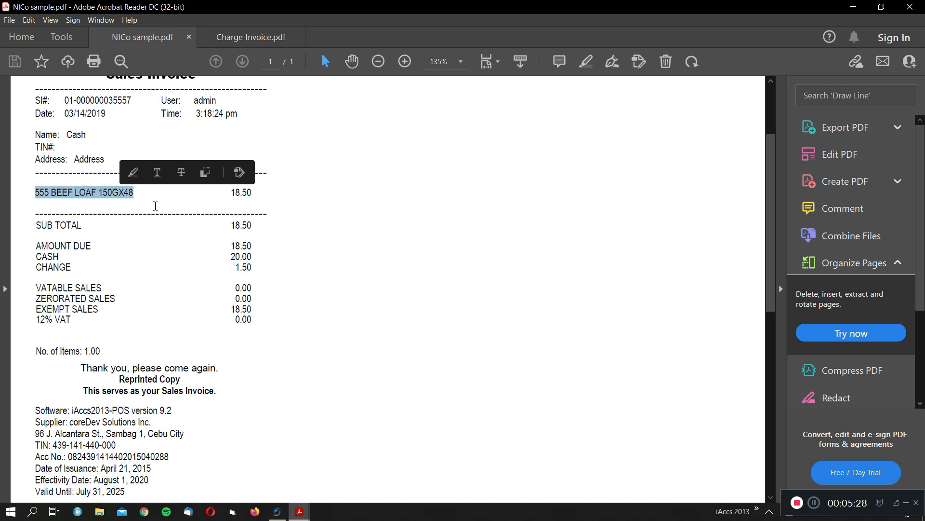
click(216, 202)
scroll(238, 203, down, 3)
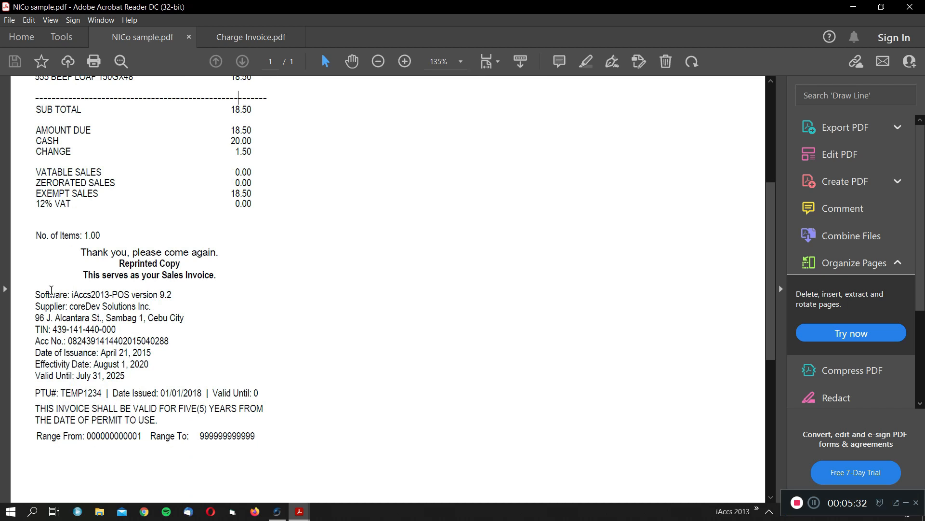
drag(27, 293, 273, 425)
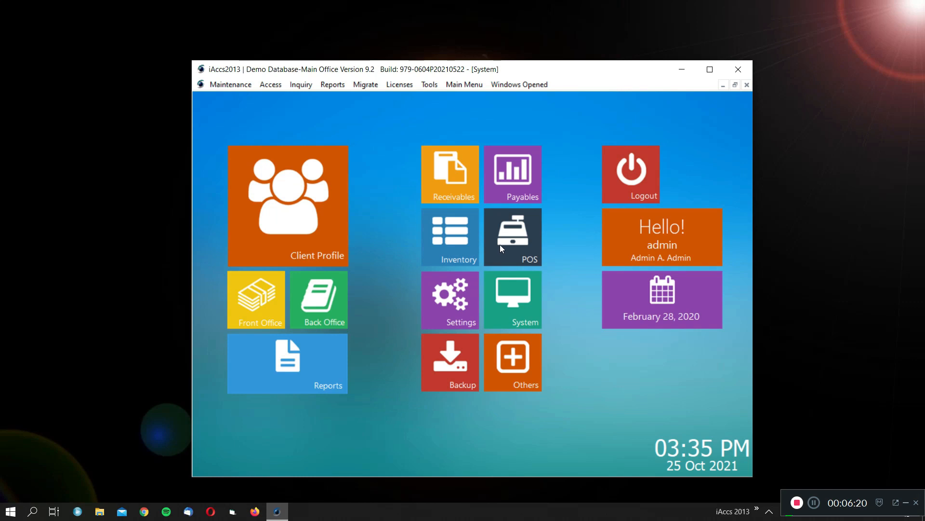
- View the Sales Return form in the iAccs2013 Point of Sale module and exit the module
click(499, 244)
click(462, 40)
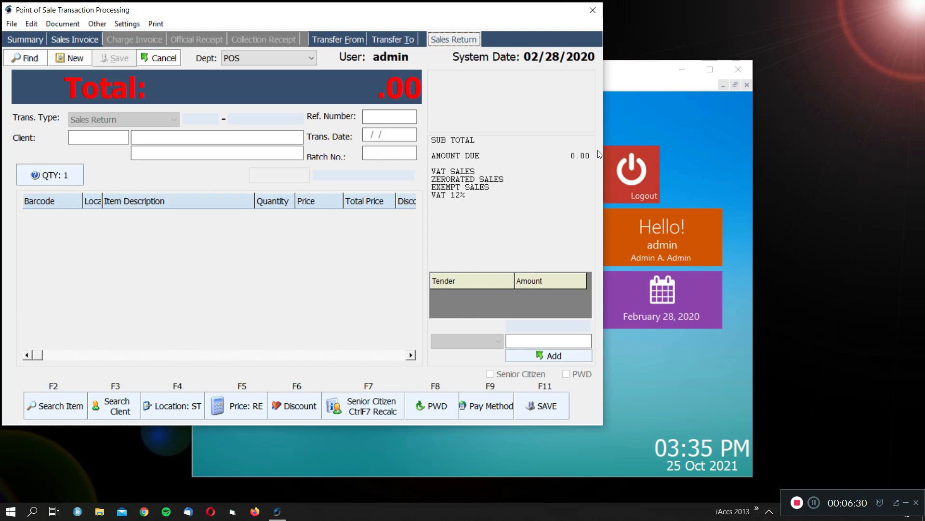
click(592, 11)
click(470, 295)
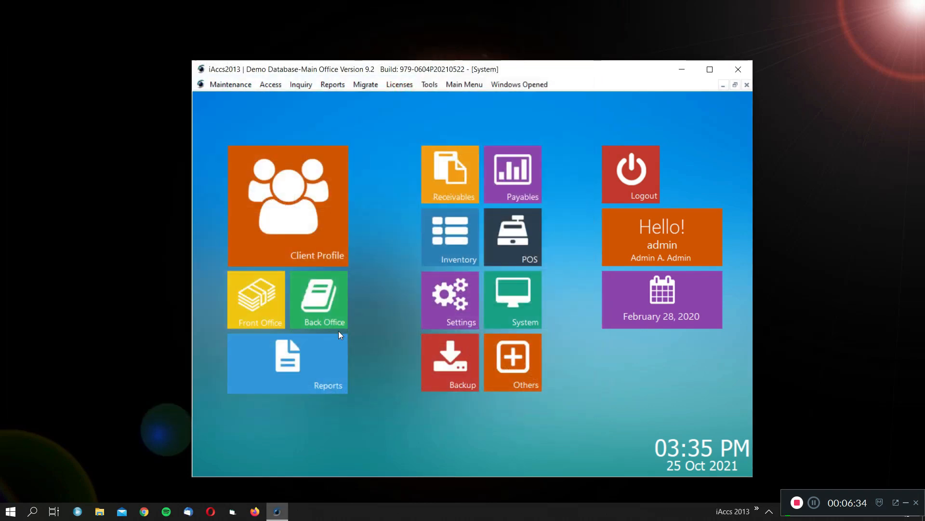
click(227, 87)
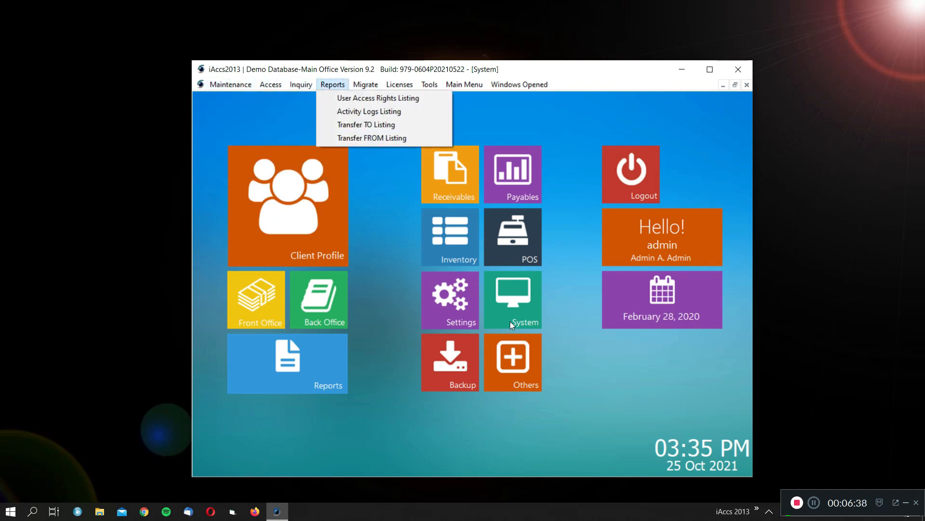
click(514, 249)
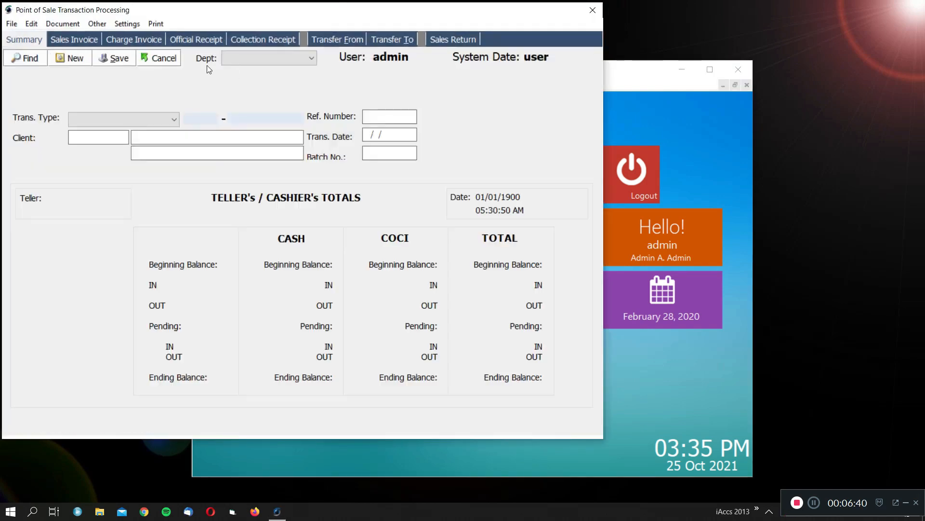
click(593, 9)
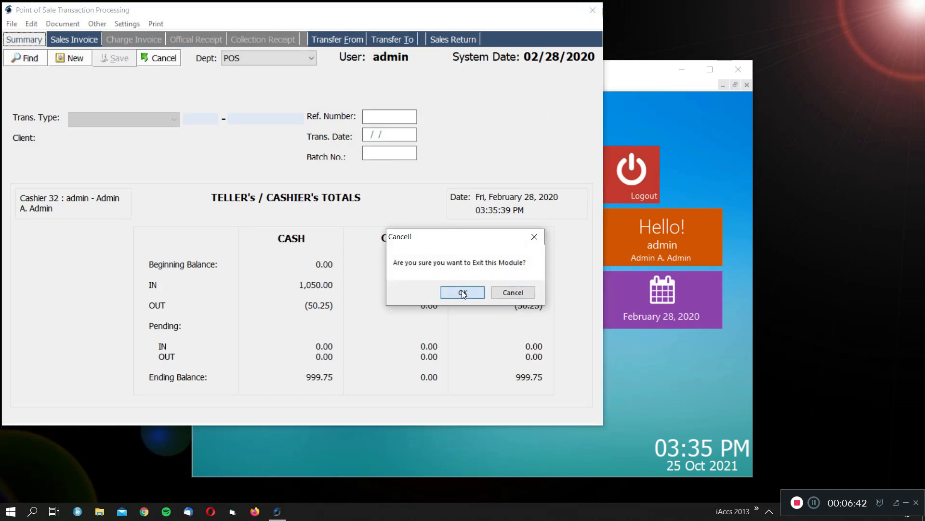
click(448, 294)
- Generate the Sales Summary Report for 02/28/2020 to 02/28/2020, leaving the report subtitle blank
click(455, 216)
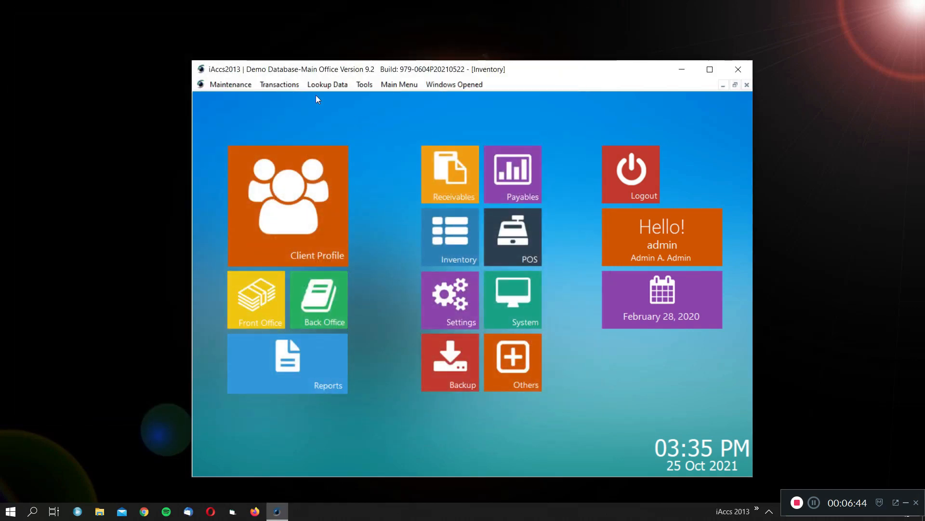
click(293, 88)
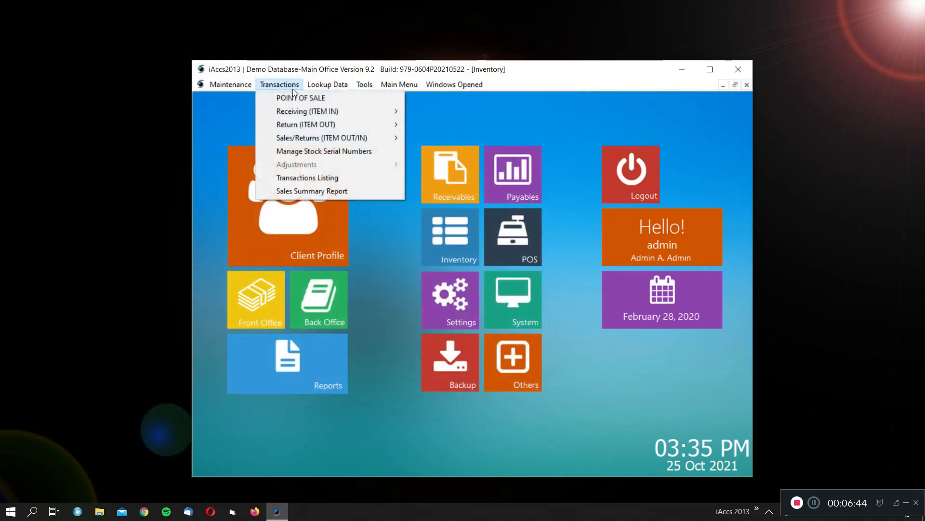
click(347, 191)
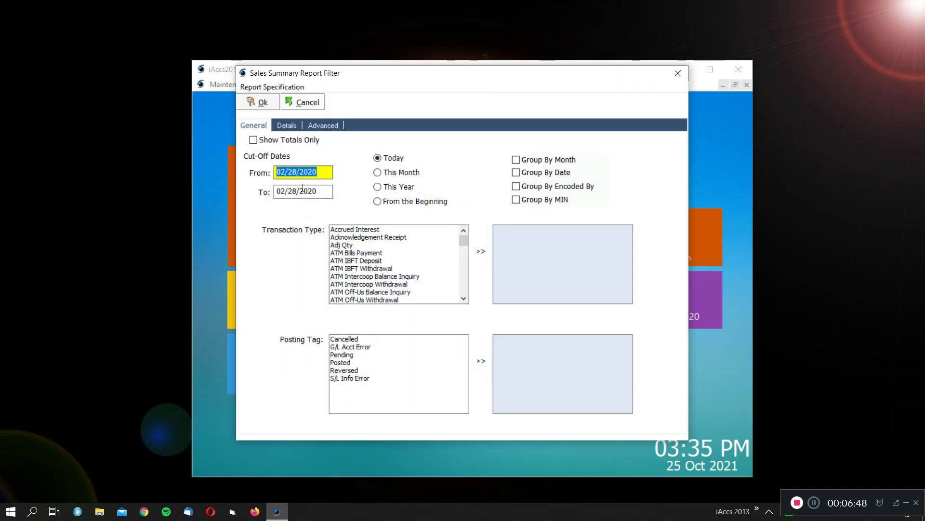
click(264, 100)
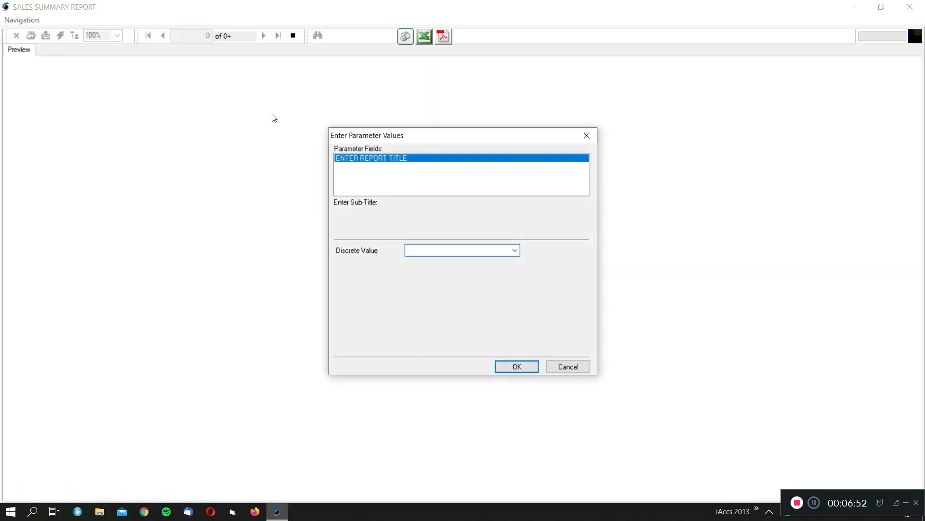
key(Return)
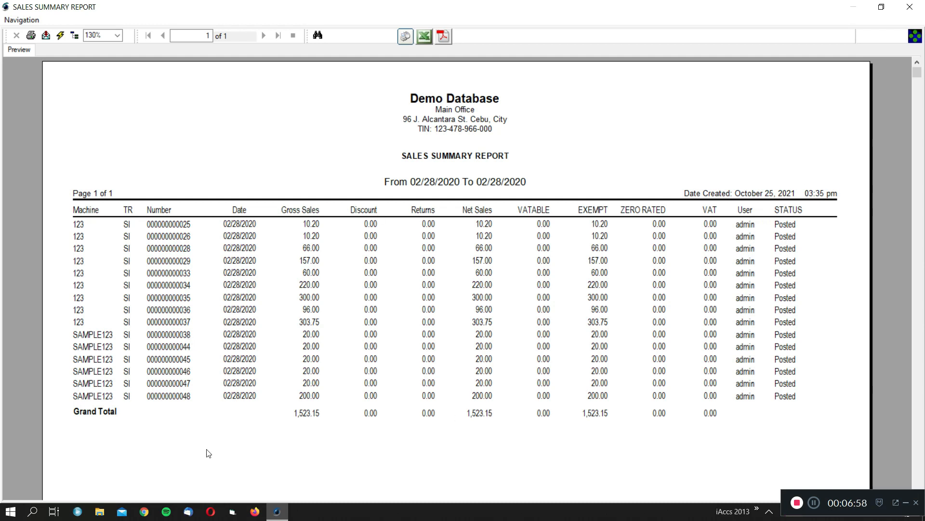
- Review the grand totals for gross, net and exempt sales, and close the sales summary report and its filter
click(314, 421)
click(479, 416)
click(606, 427)
click(910, 7)
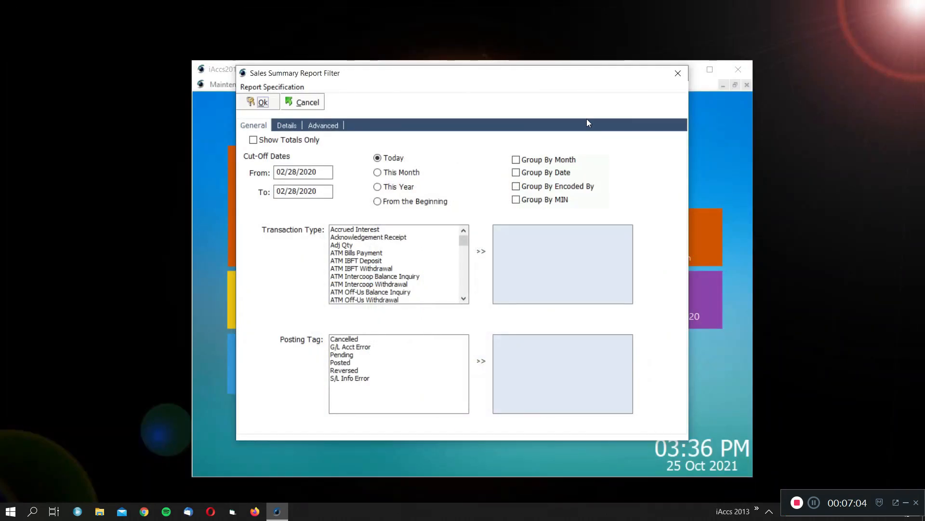
click(677, 73)
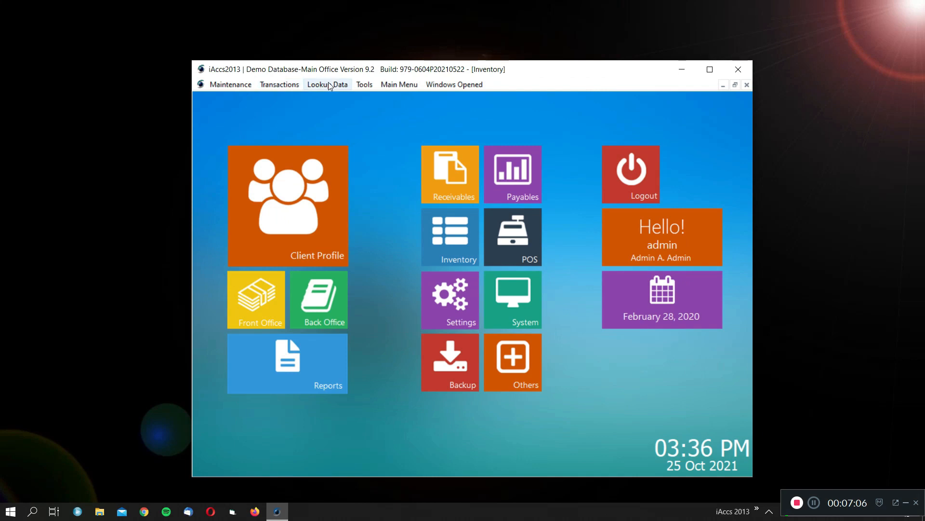
- Look over the Inventory lookup and tool functions, and open the Point of Sale module to view its print options
click(328, 83)
mouse_move(283, 87)
mouse_move(365, 85)
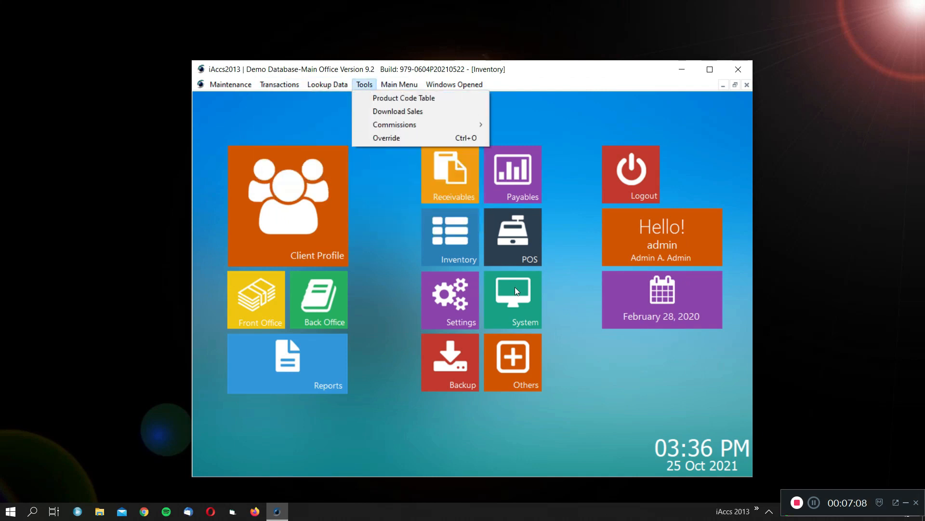
click(525, 249)
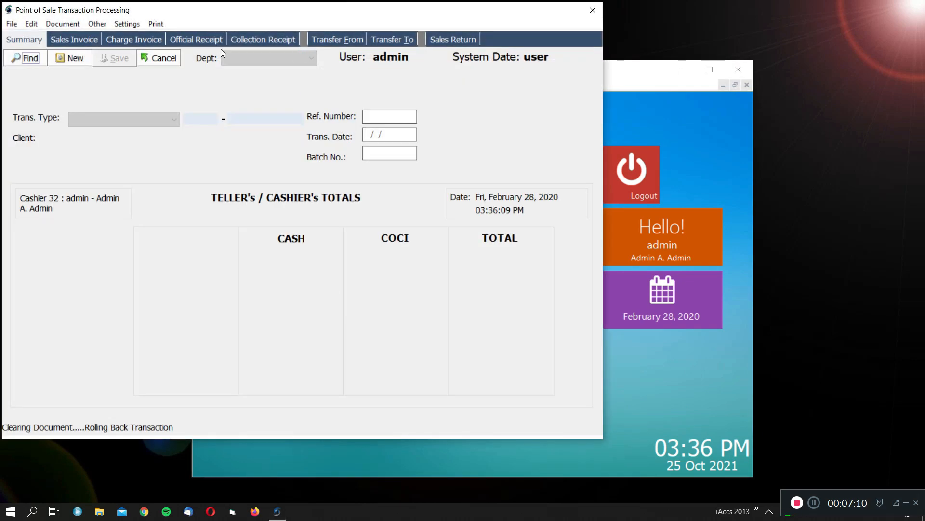
click(155, 24)
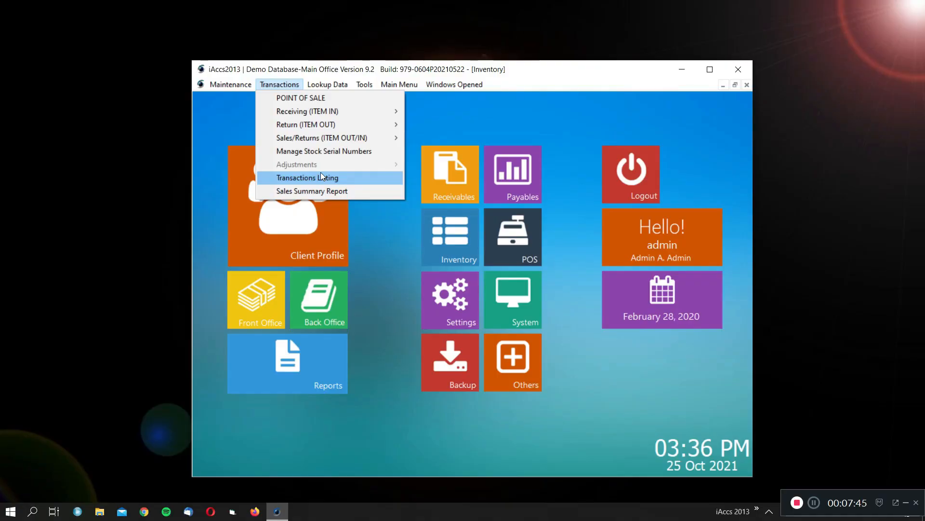
- Generate the Item Transactions Listing for 02/28/2020 with all transaction types included
click(321, 175)
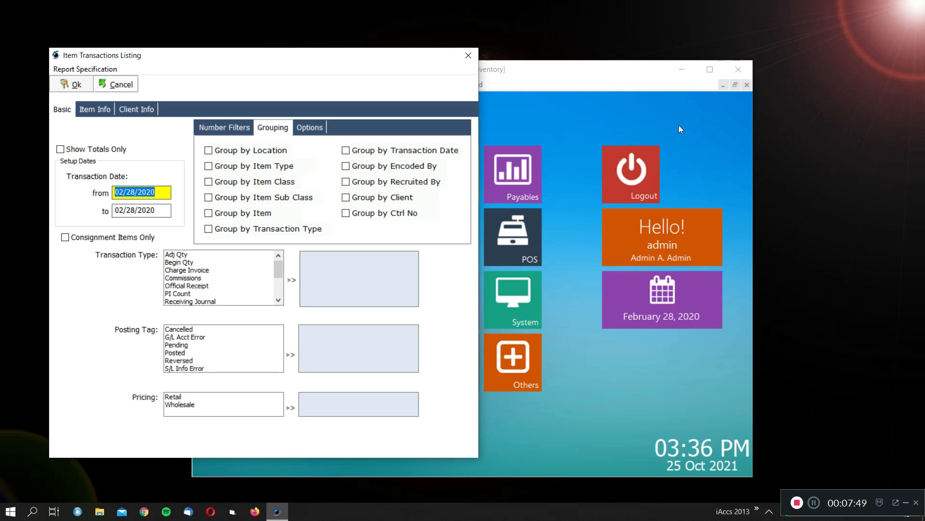
double_click(181, 255)
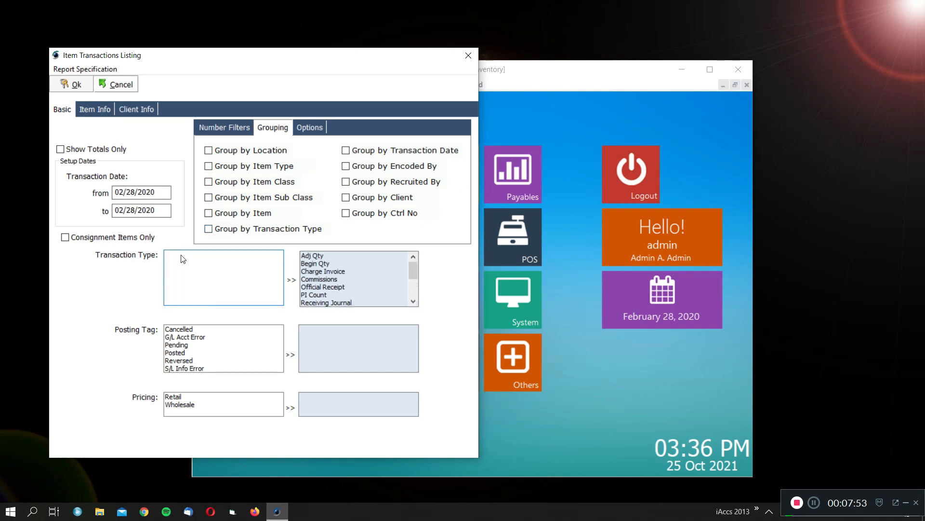
click(74, 85)
key(Return)
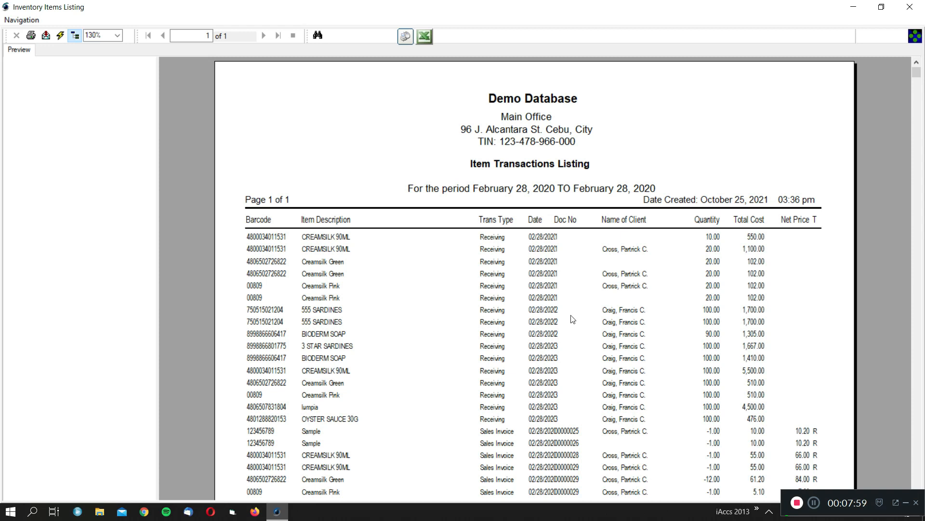
- Examine the Item Transactions Listing from the receiving entries through the sales invoices and totals, and close the report
scroll(504, 253, down, 10)
scroll(502, 261, up, 10)
scroll(501, 241, down, 5)
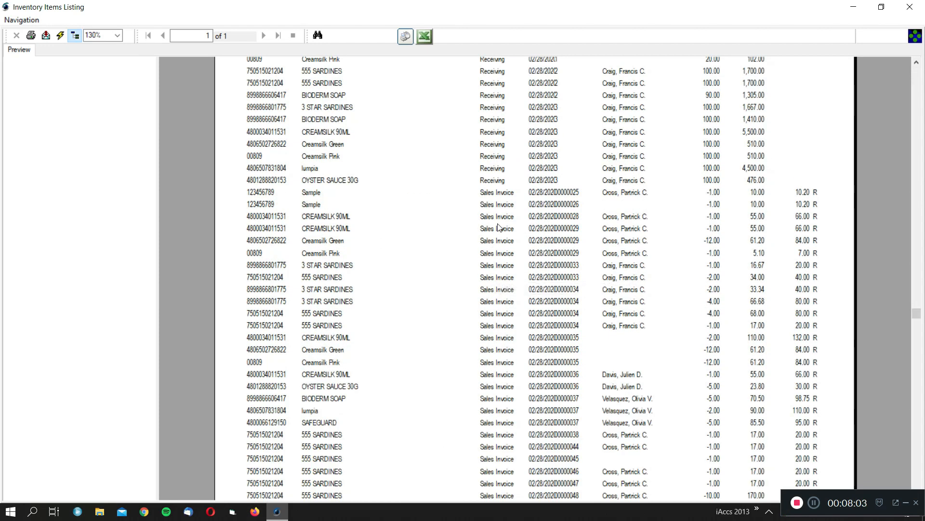
scroll(501, 270, down, 4)
scroll(517, 333, up, 3)
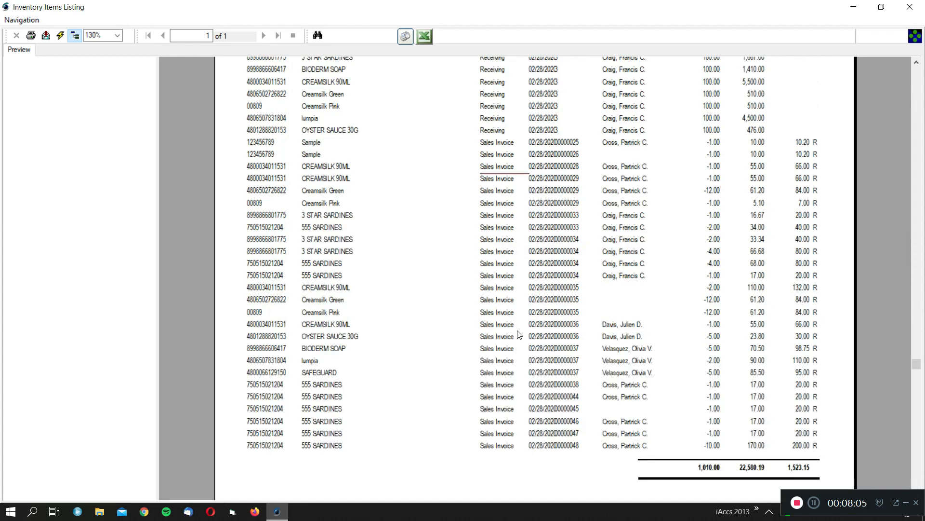
scroll(519, 334, up, 6)
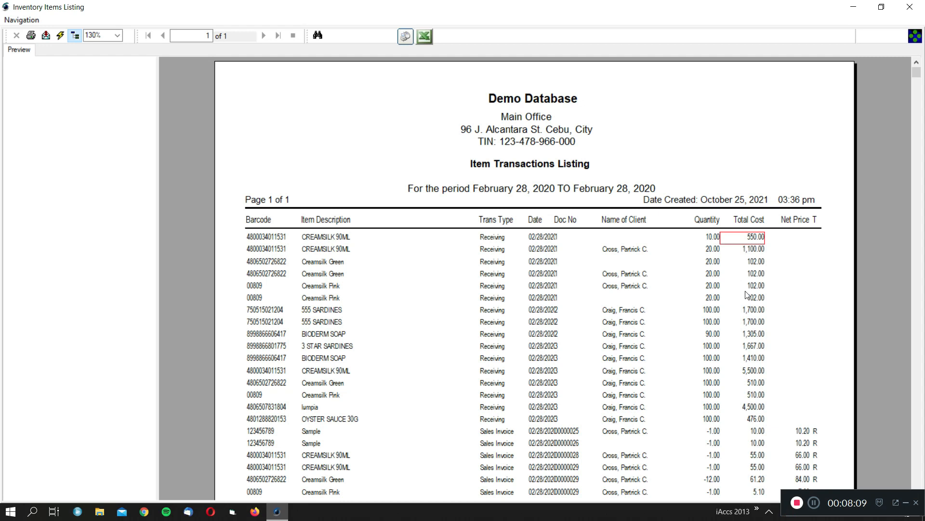
scroll(748, 375, down, 8)
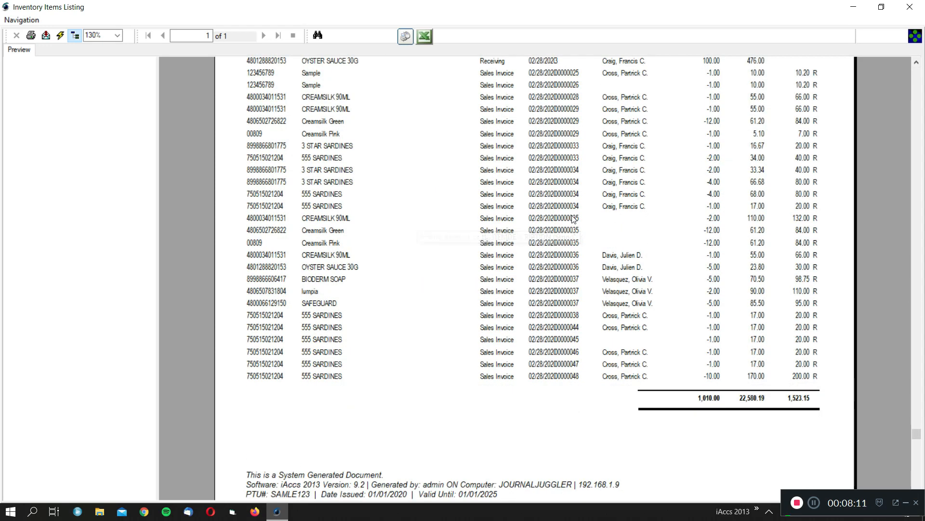
scroll(576, 241, up, 8)
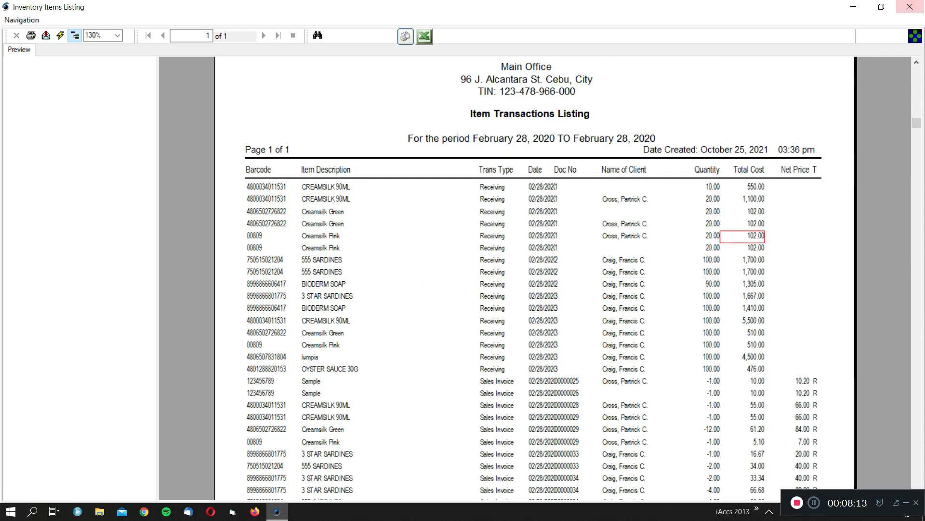
click(910, 7)
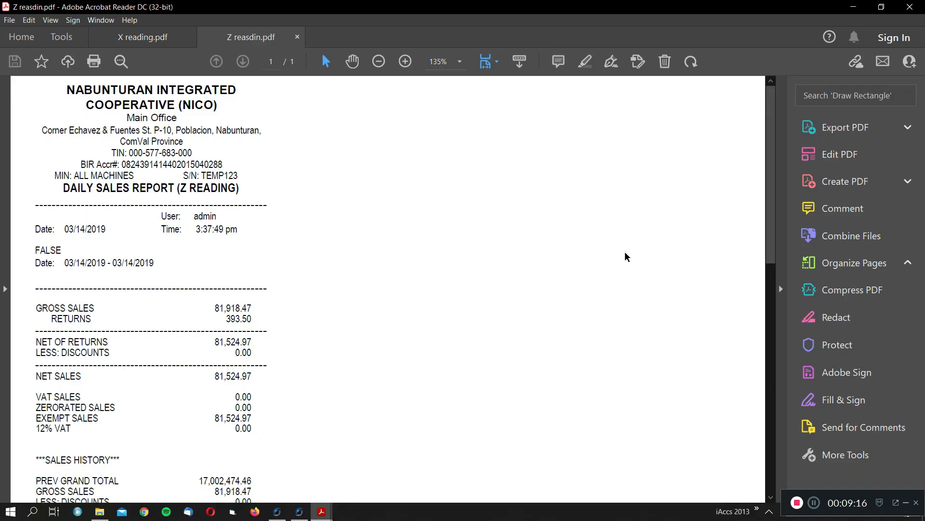
- In Acrobat Reader, select the Daily Sales Report (Z Reading) title in Z reasdin.pdf and switch to X reading.pdf
click(63, 188)
shift+click(237, 186)
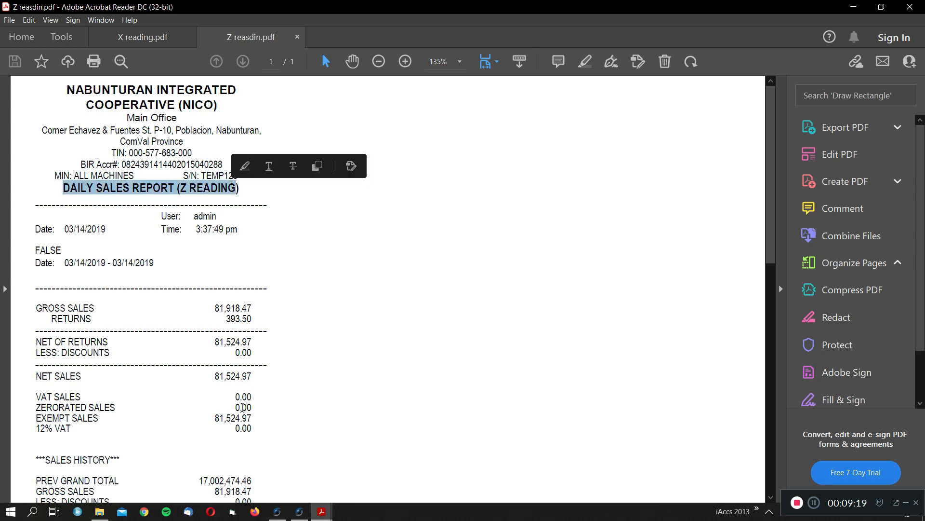
click(136, 43)
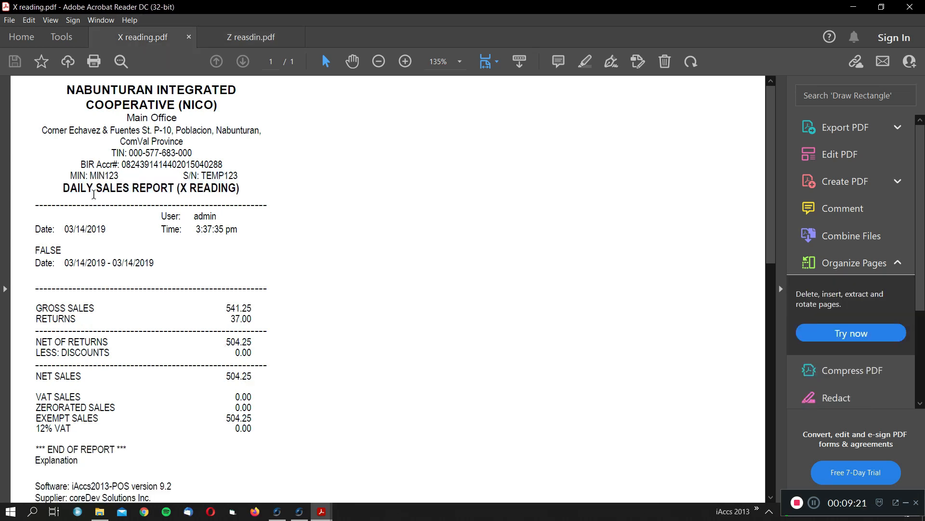